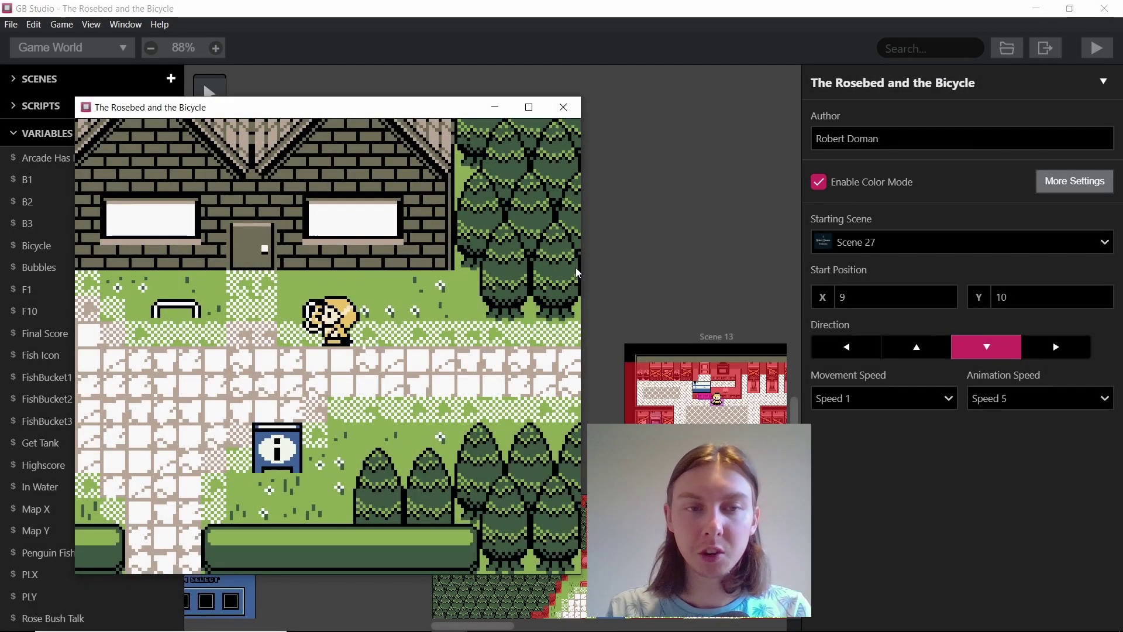
- Walk between the town and forest scenes, then reach and mount the parked bicycle
{"action": "key", "text": "Right"}
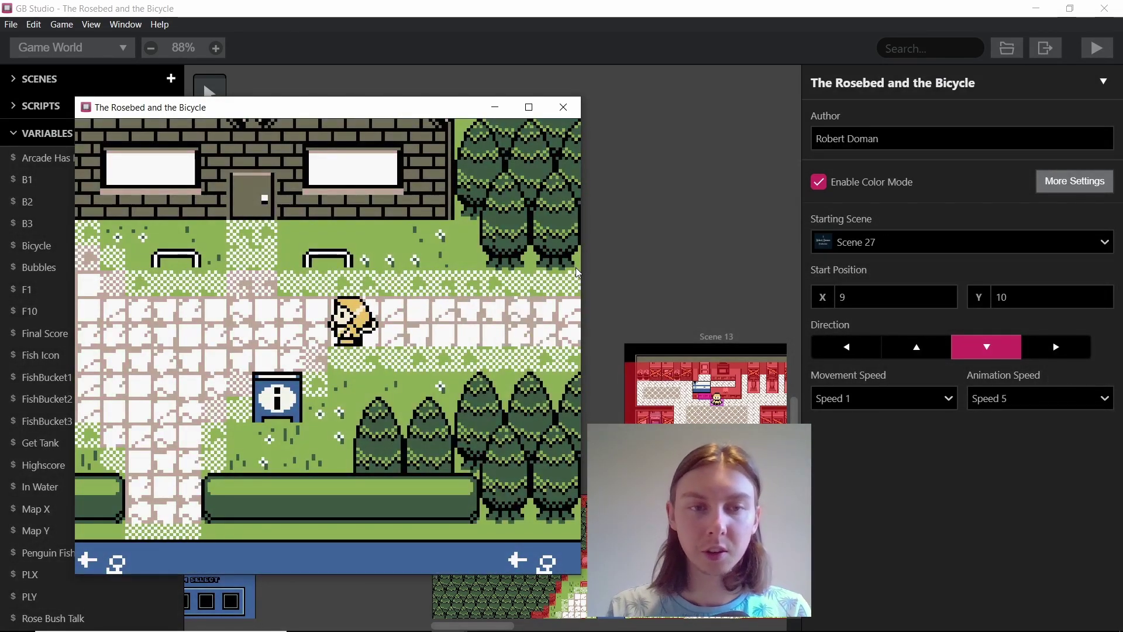
{"action": "key", "text": "Up"}
{"action": "key", "text": "Left"}
{"action": "key", "text": "Right"}
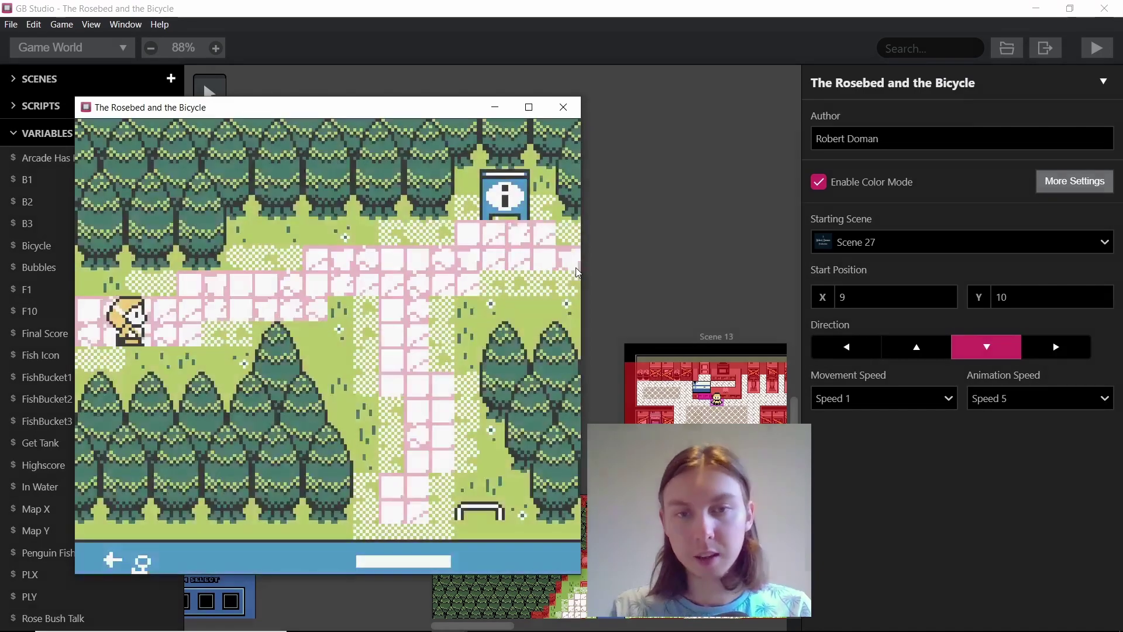
{"action": "key", "text": "Left"}
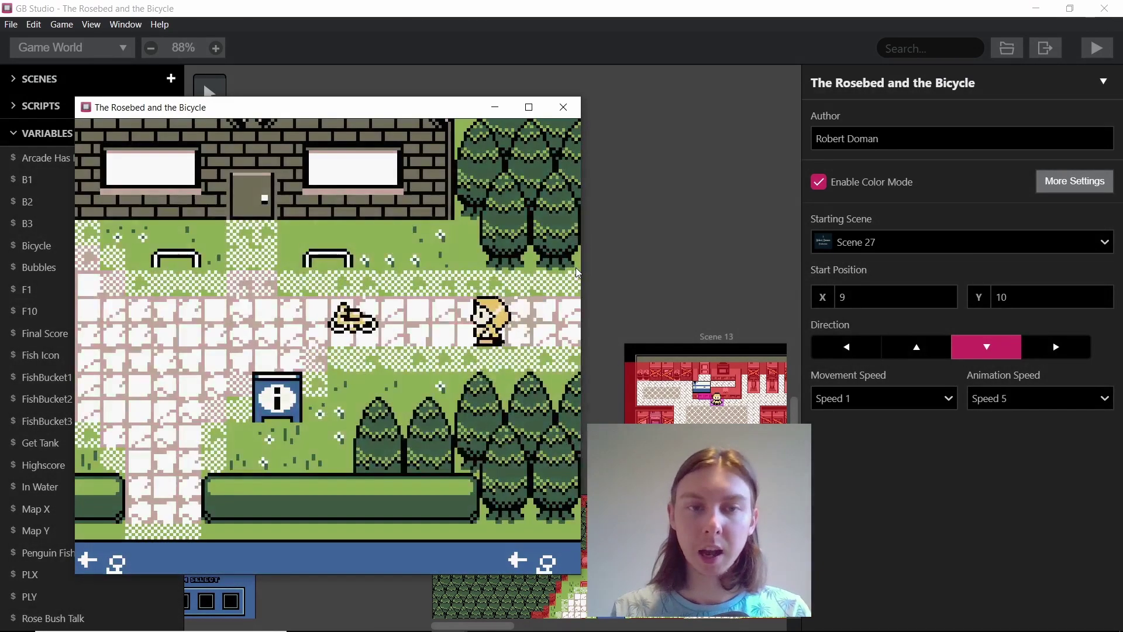
{"action": "key", "text": "Left"}
{"action": "key", "text": "Right"}
{"action": "key", "text": "Left"}
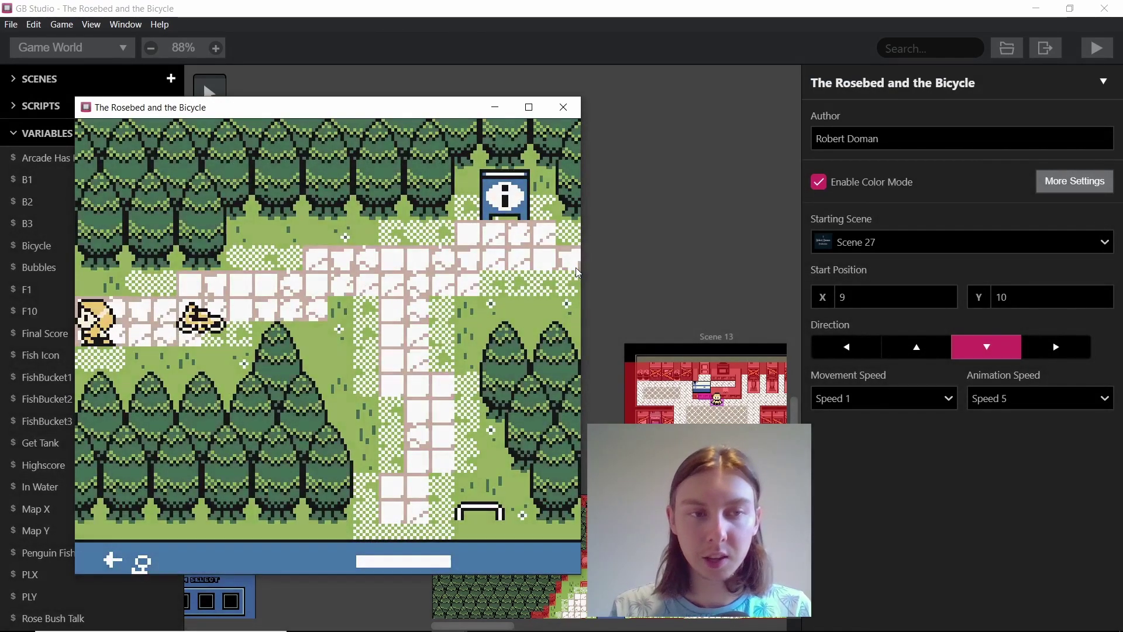
{"action": "key", "text": "Right"}
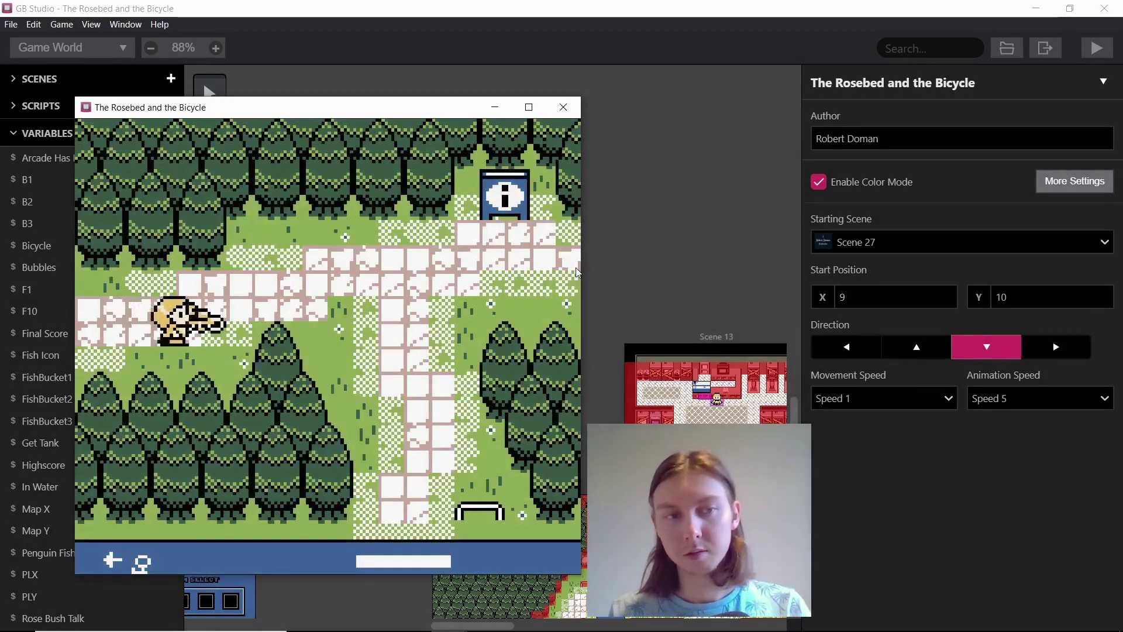
{"action": "key", "text": "Left"}
{"action": "key", "text": "Right"}
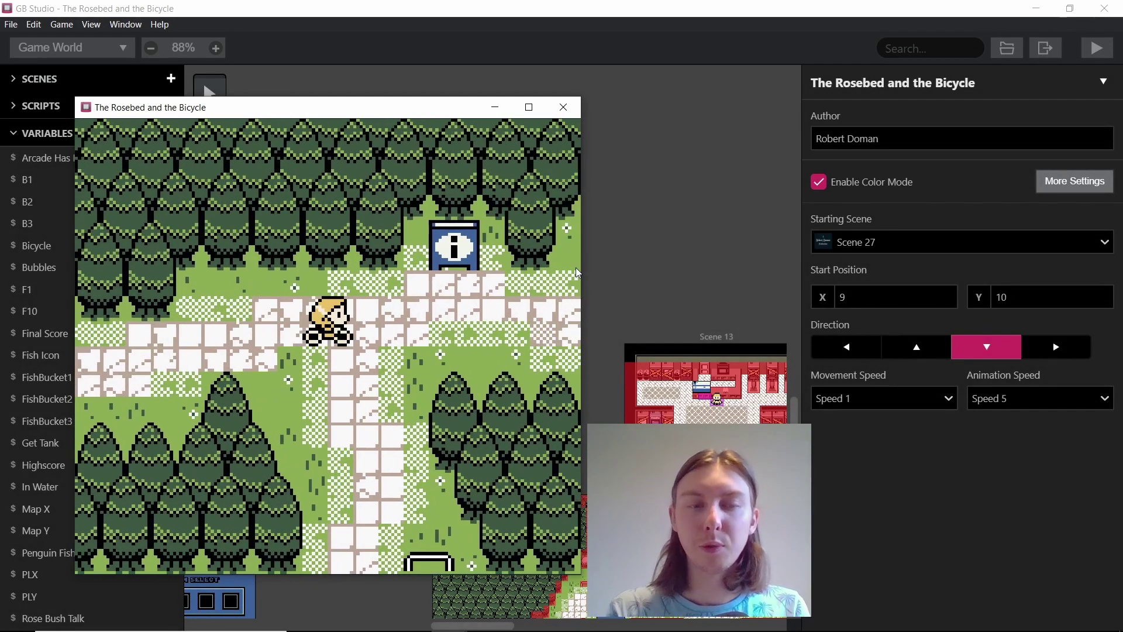
- Ride the bicycle south, left and north across the river crossing to the bakery
{"action": "key", "text": "Down"}
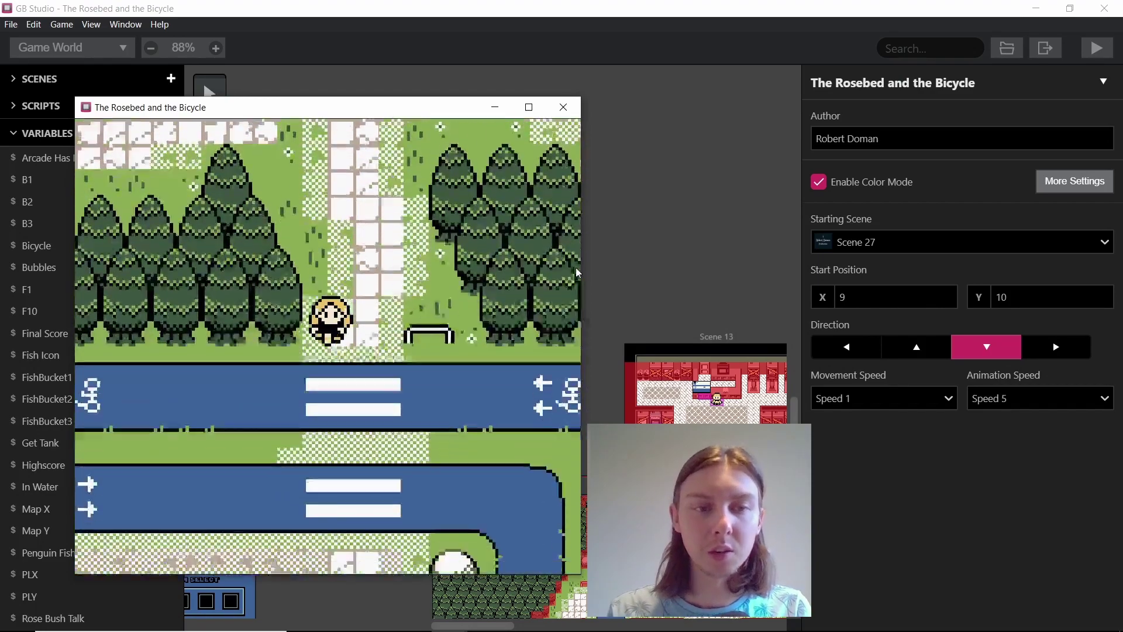
{"action": "key", "text": "Left"}
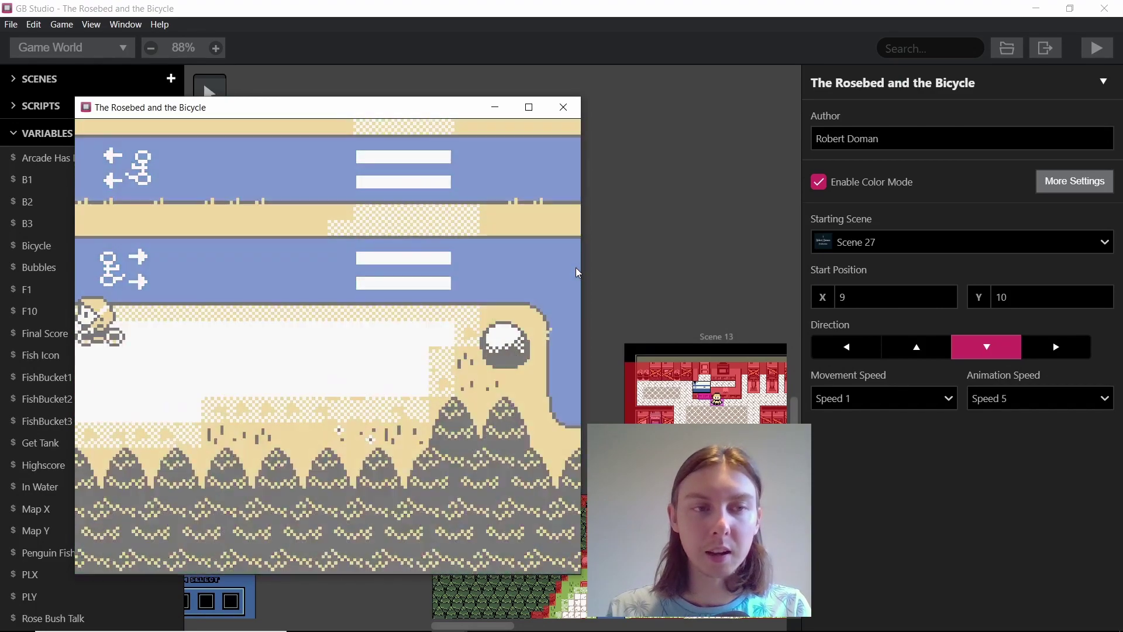
{"action": "key", "text": "Left"}
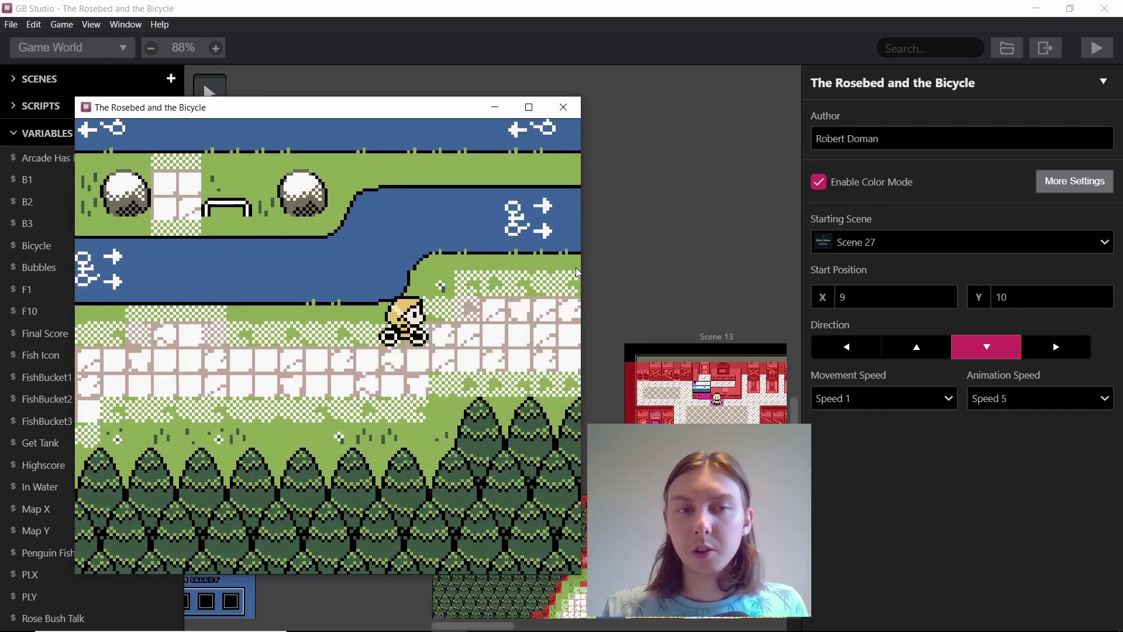
{"action": "key", "text": "Left"}
{"action": "key", "text": "Up"}
{"action": "key", "text": "Up"}
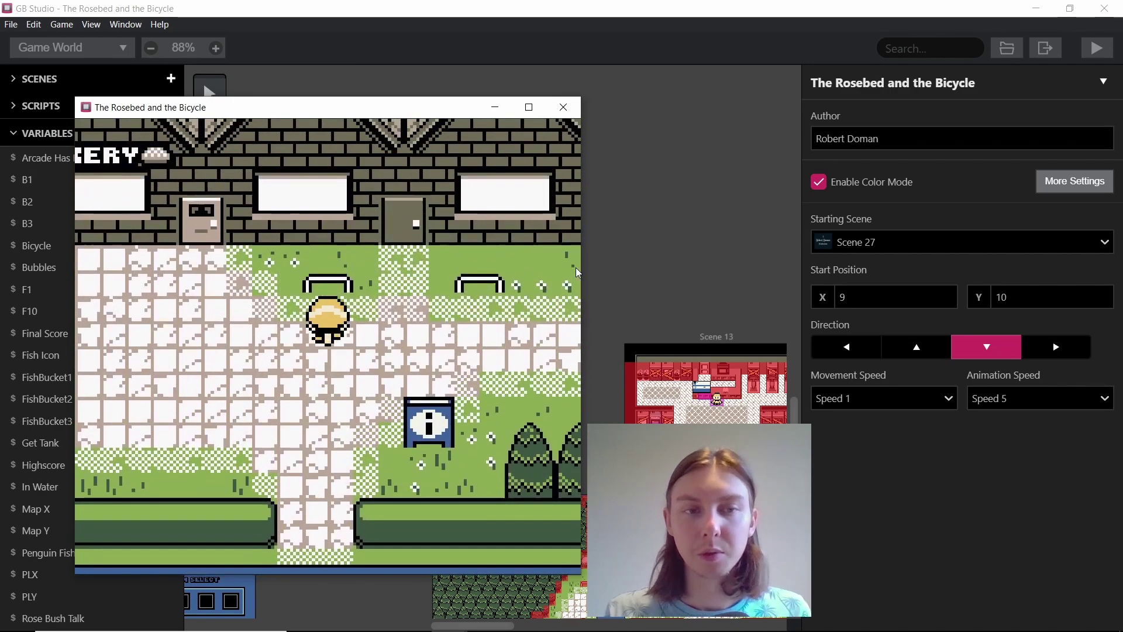
{"action": "key", "text": "Left"}
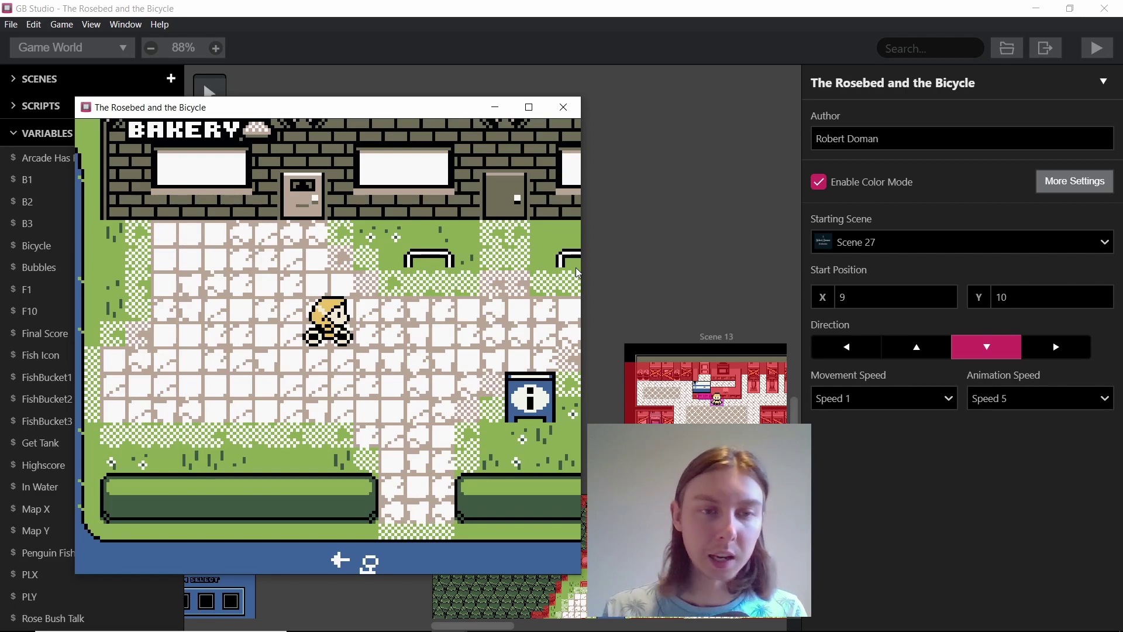
{"action": "key", "text": "Right"}
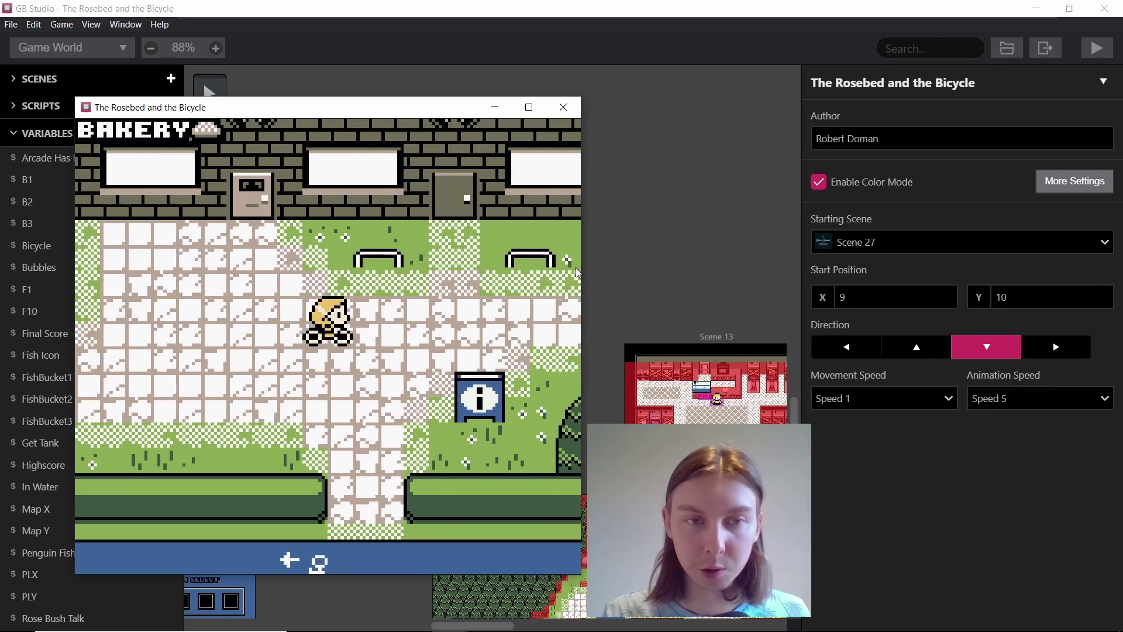
- Ride the bicycle around the bakery area to confirm it stays with the rider
{"action": "key", "text": "Right"}
{"action": "key", "text": "Up"}
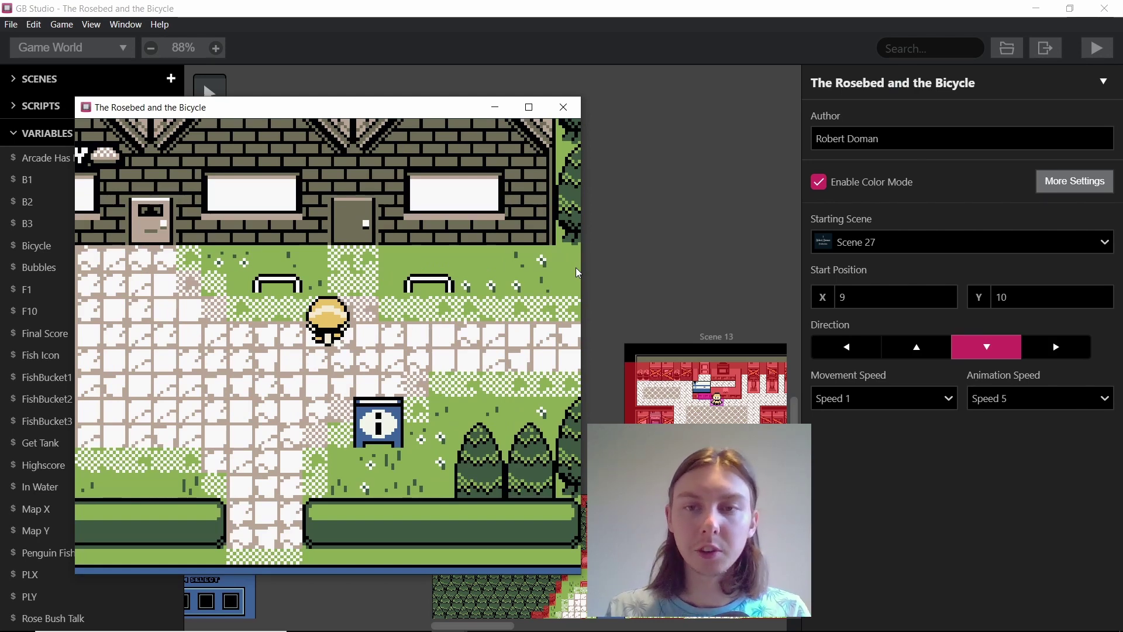
{"action": "key", "text": "Down"}
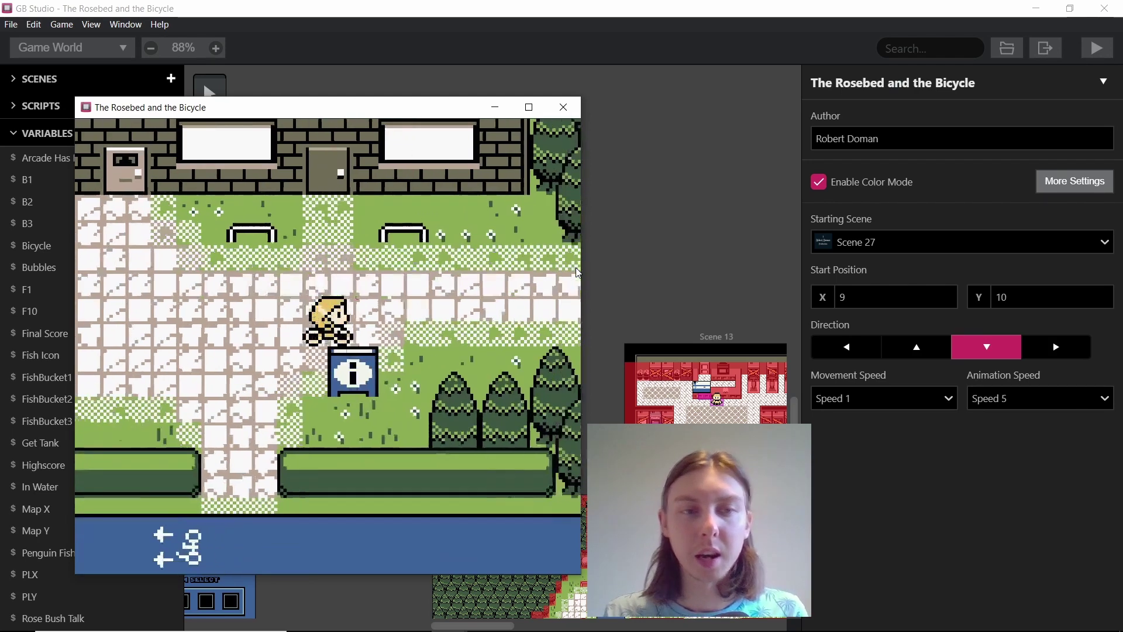
{"action": "key", "text": "Up"}
{"action": "key", "text": "Right"}
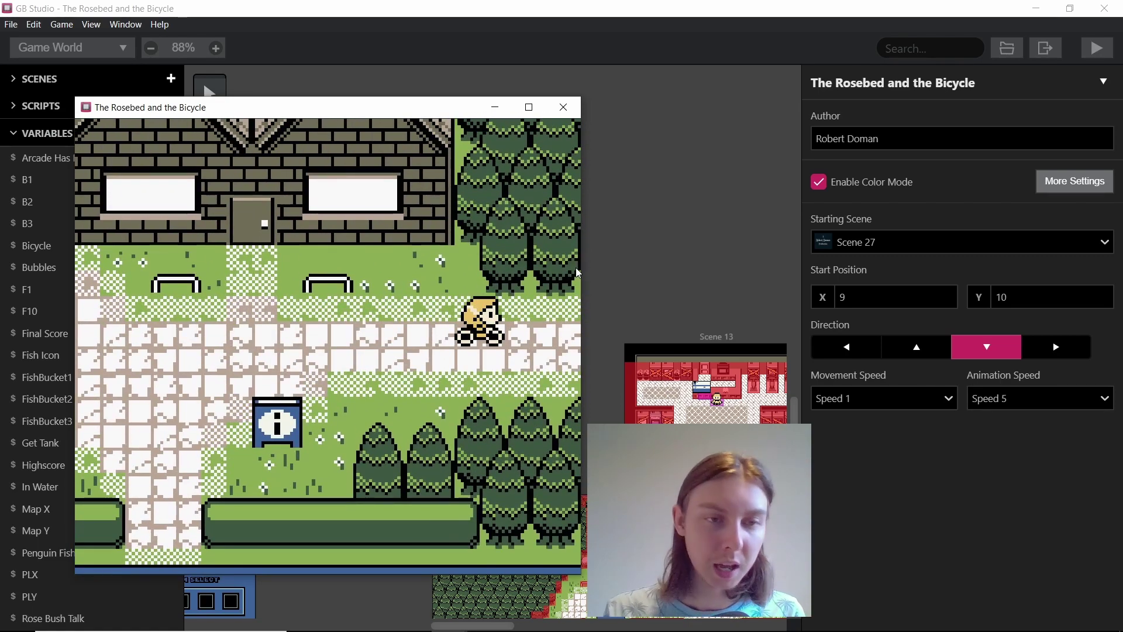
{"action": "key", "text": "Left"}
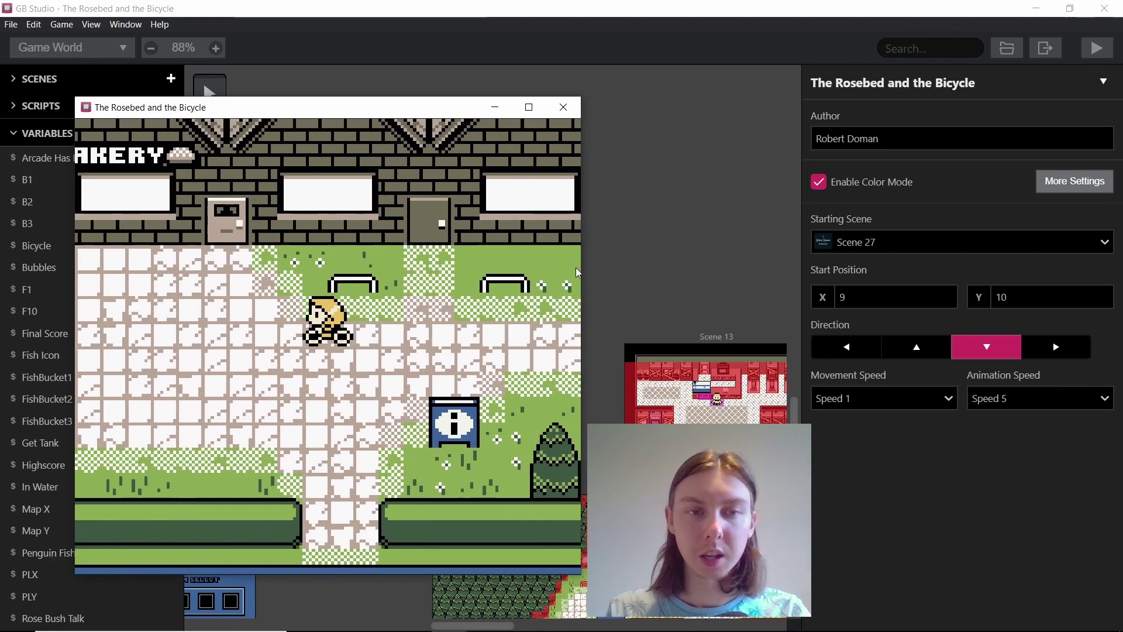
{"action": "key", "text": "Left"}
{"action": "key", "text": "Down"}
{"action": "key", "text": "Up"}
{"action": "key", "text": "Right"}
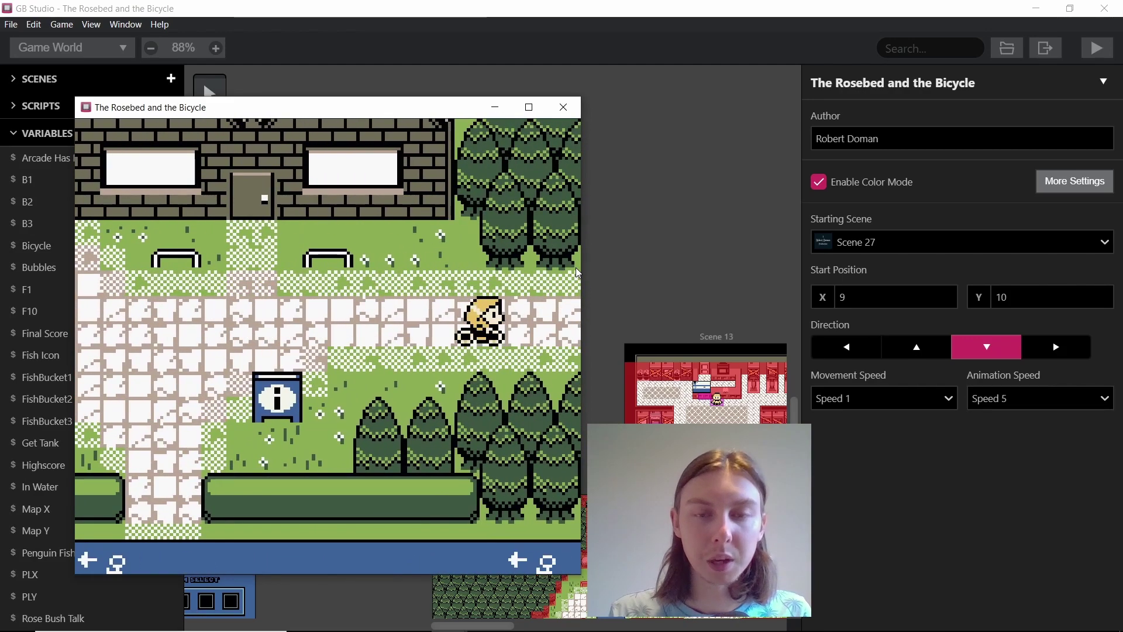
{"action": "key", "text": "Left"}
{"action": "key", "text": "Up"}
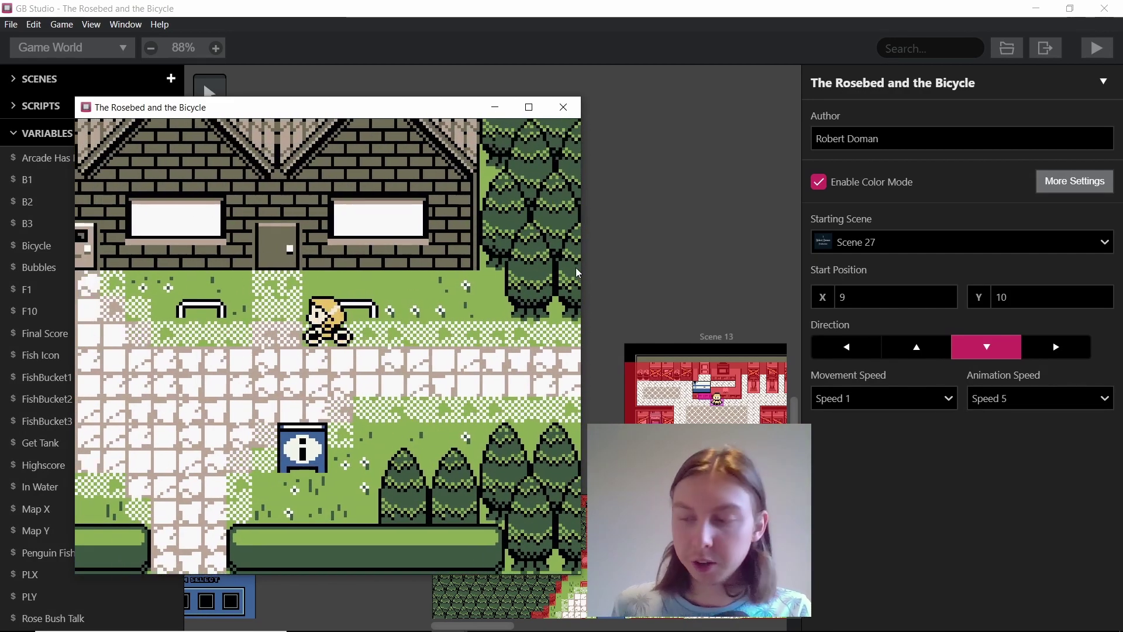
- Close the playtest window and scroll the world map to Scene 10
{"action": "left_click", "coordinate": [483, 107]}
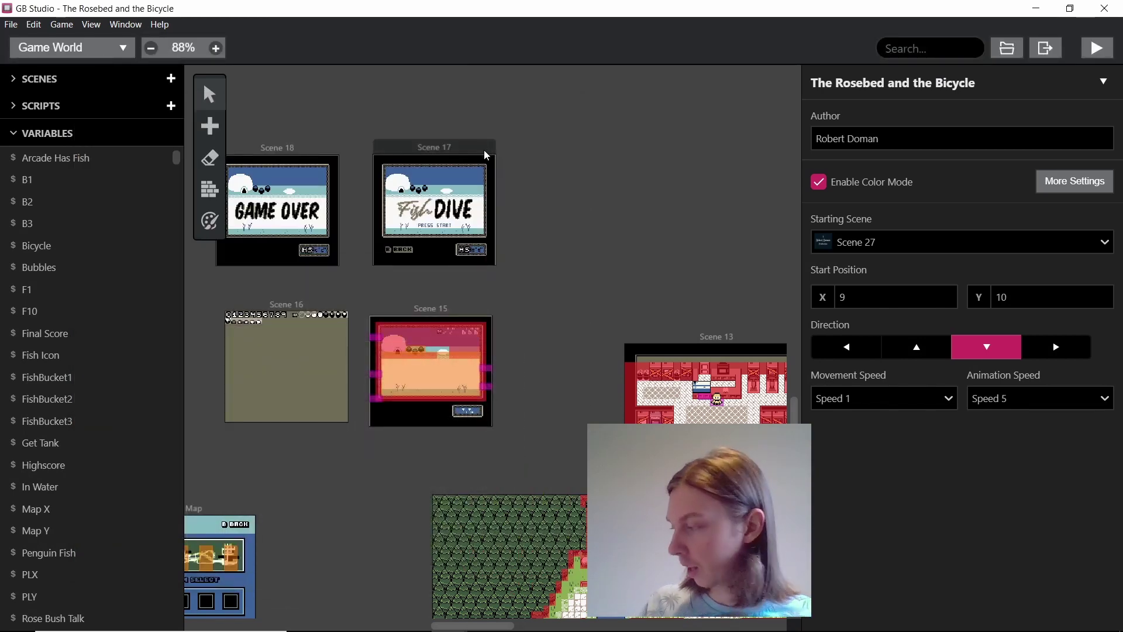
{"action": "scroll", "coordinate": [524, 230], "scroll_direction": "down", "scroll_amount": 5}
{"action": "scroll", "coordinate": [524, 231], "scroll_direction": "right", "scroll_amount": 5}
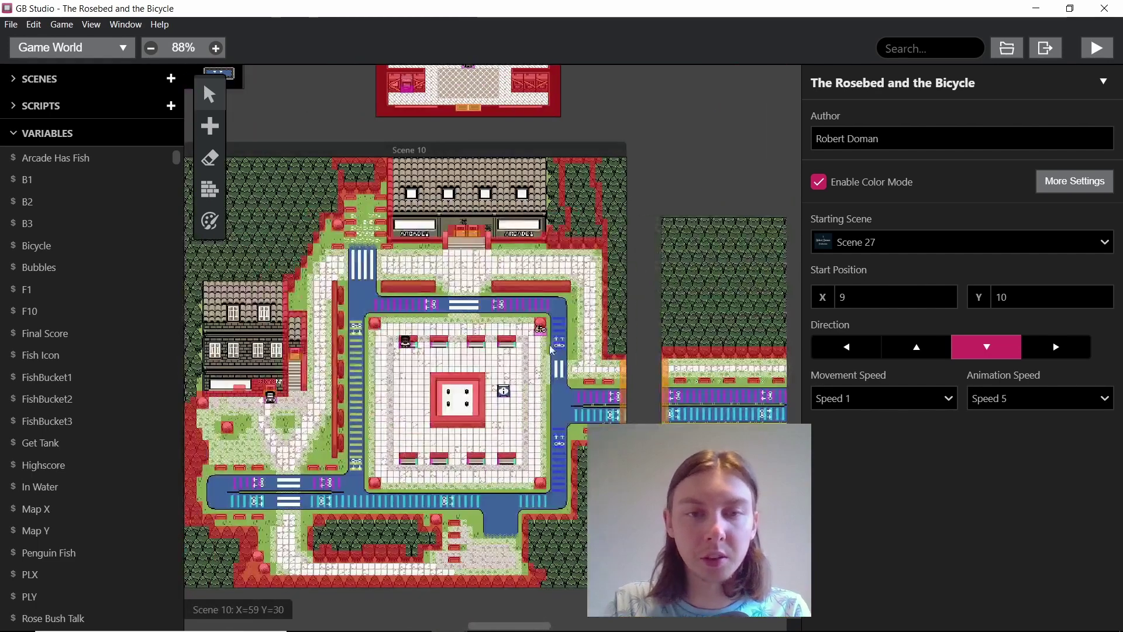
{"action": "scroll", "coordinate": [550, 347], "scroll_direction": "up", "scroll_amount": 5, "text": "ctrl"}
- Select the Bike actor to view its On Interact script, then switch to the Sprites editor
{"action": "left_click", "coordinate": [561, 331]}
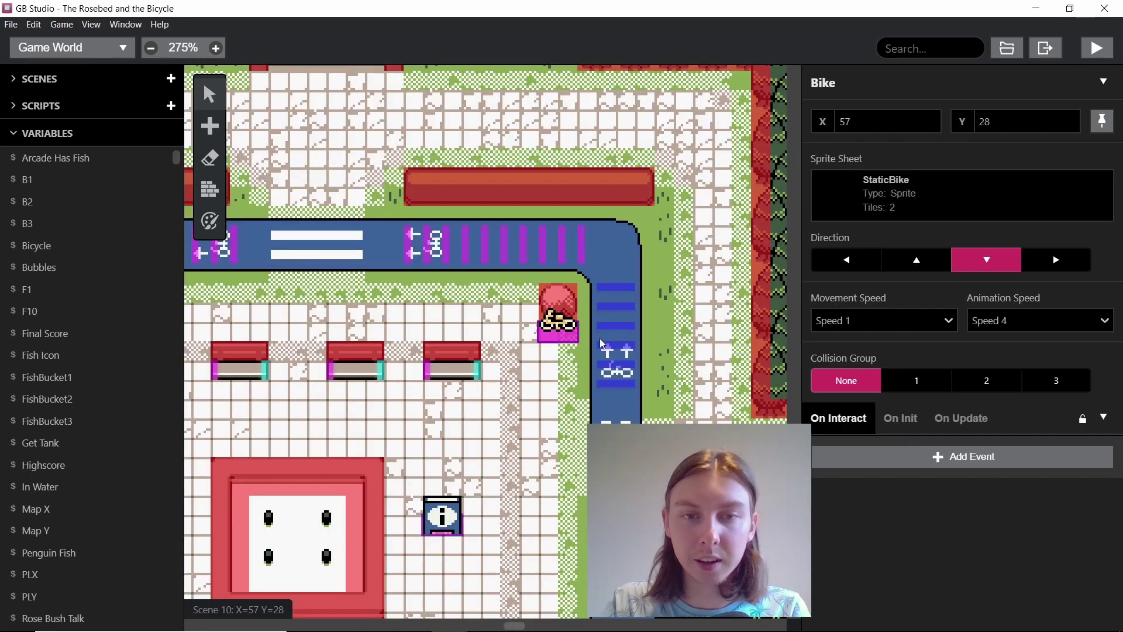
{"action": "scroll", "coordinate": [425, 312], "scroll_direction": "right", "scroll_amount": 3}
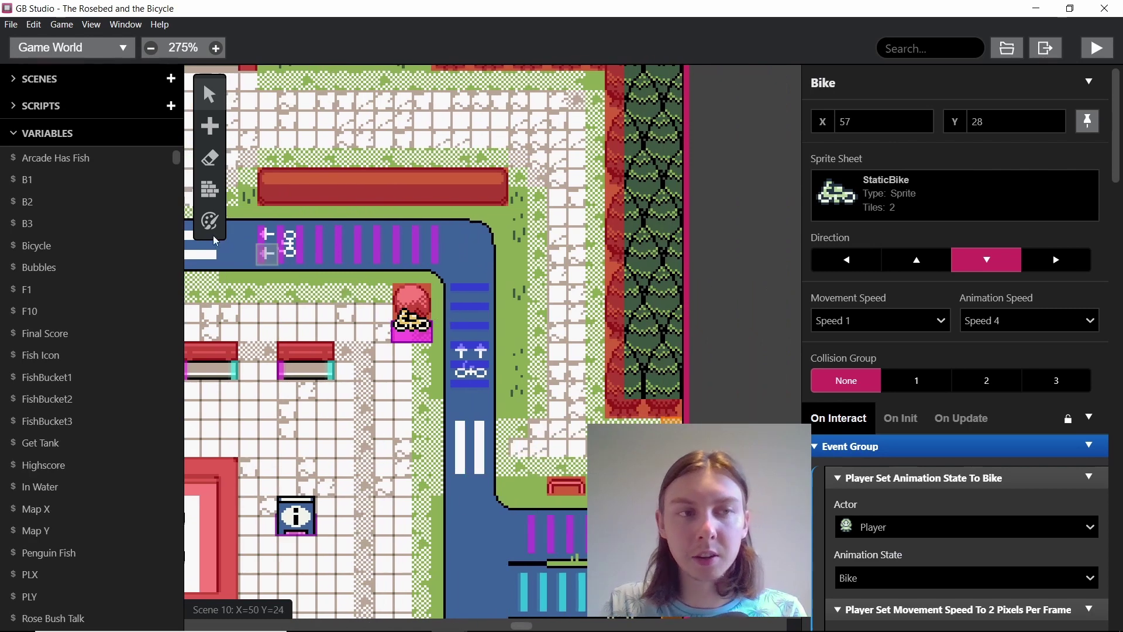
{"action": "left_click", "coordinate": [89, 24]}
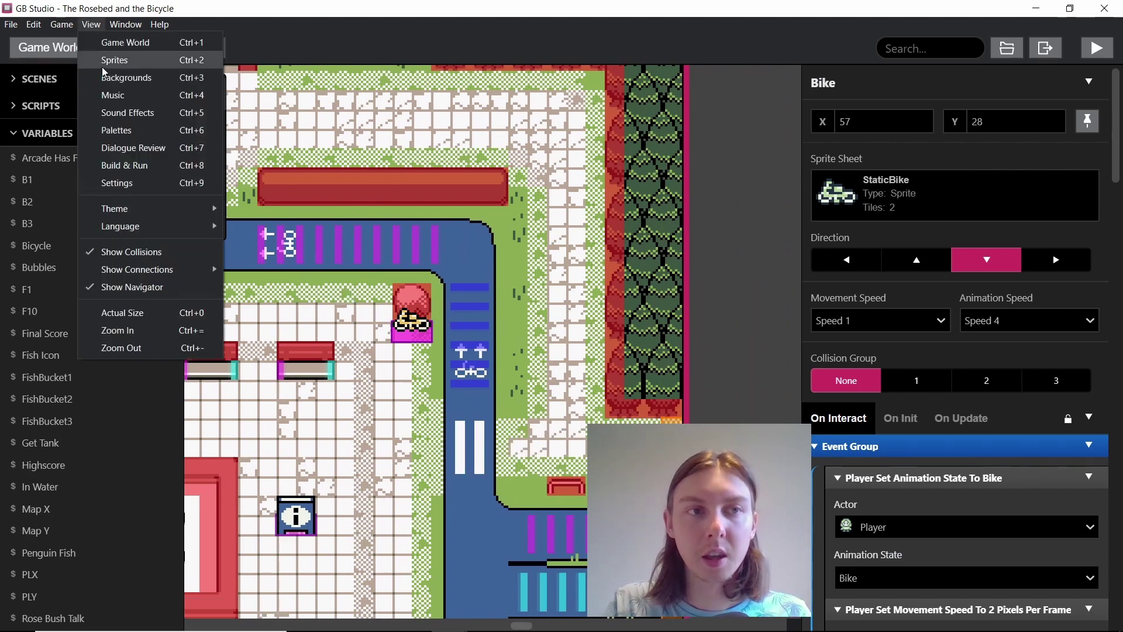
{"action": "left_click", "coordinate": [121, 61]}
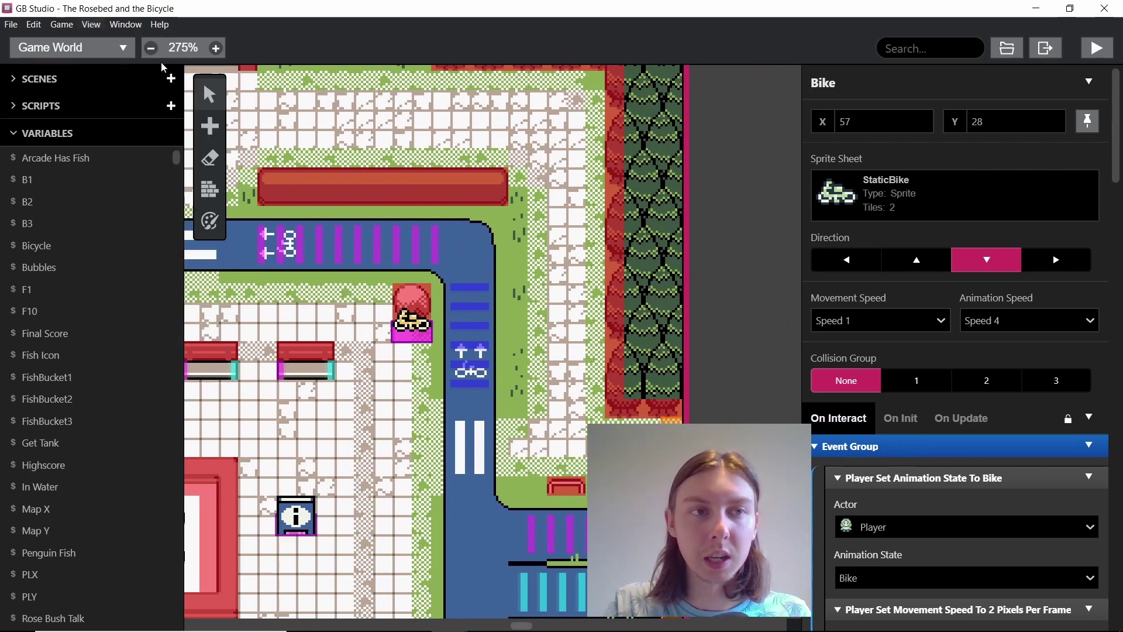
- Open the PlayerBicycle_02 sprite and inspect its Bike state's Idle and Moving Right/Up frames
{"action": "scroll", "coordinate": [107, 191], "scroll_direction": "down", "scroll_amount": 5}
{"action": "left_click", "coordinate": [107, 192]}
{"action": "scroll", "coordinate": [81, 483], "scroll_direction": "down", "scroll_amount": 2}
{"action": "scroll", "coordinate": [65, 448], "scroll_direction": "up", "scroll_amount": 2}
{"action": "scroll", "coordinate": [88, 480], "scroll_direction": "down", "scroll_amount": 2}
{"action": "scroll", "coordinate": [88, 510], "scroll_direction": "down", "scroll_amount": 1}
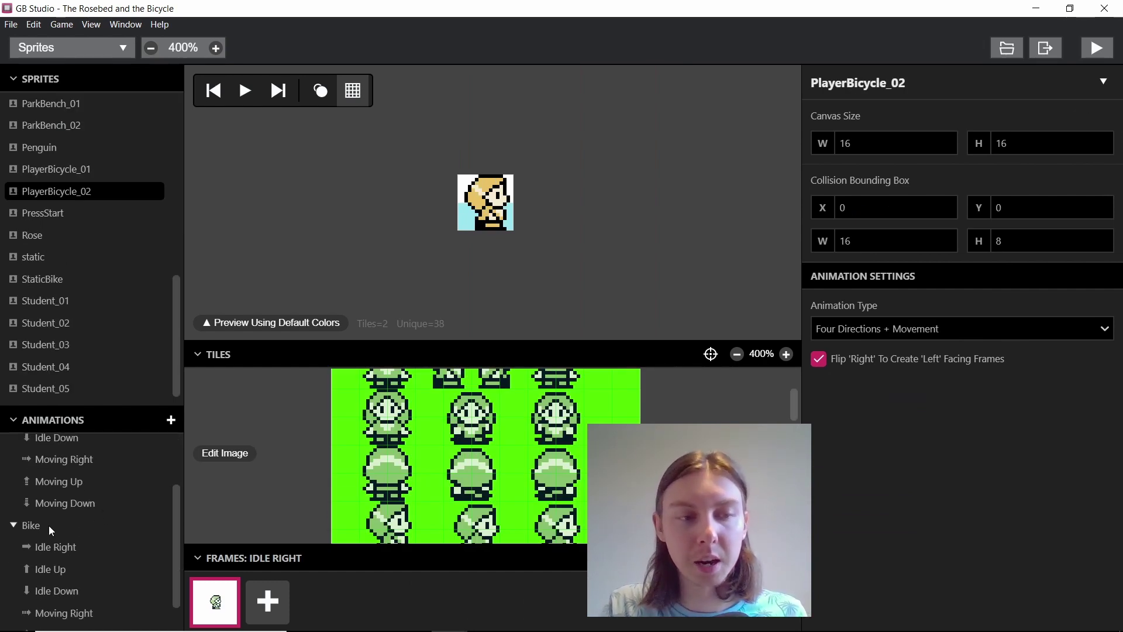
{"action": "left_click", "coordinate": [52, 524]}
{"action": "left_click", "coordinate": [61, 512]}
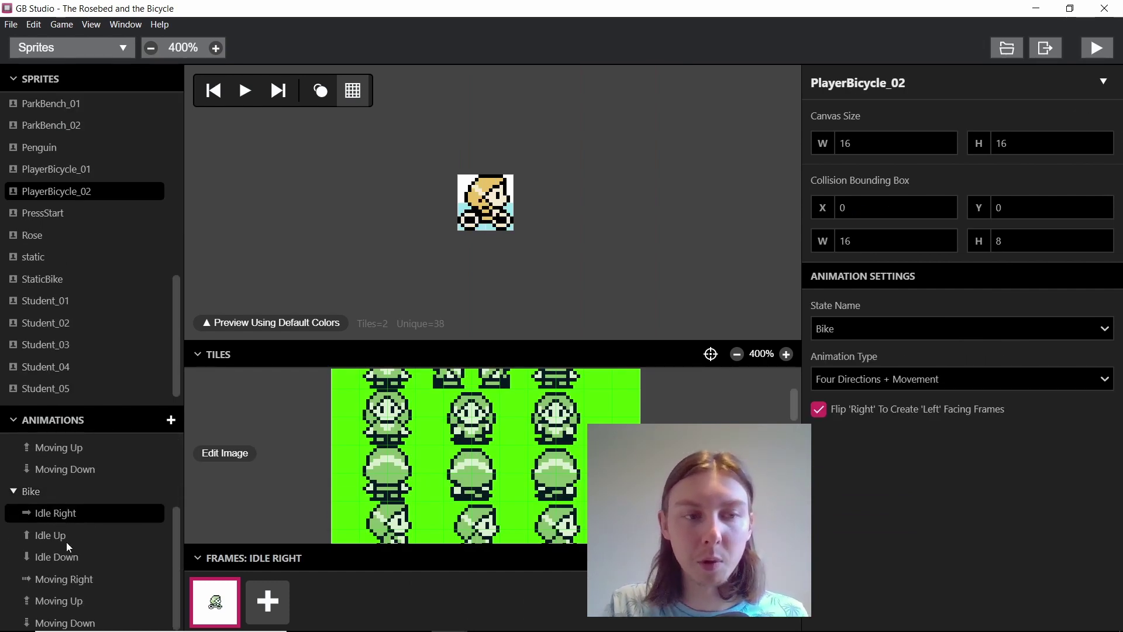
{"action": "left_click", "coordinate": [65, 541]}
{"action": "left_click", "coordinate": [79, 579]}
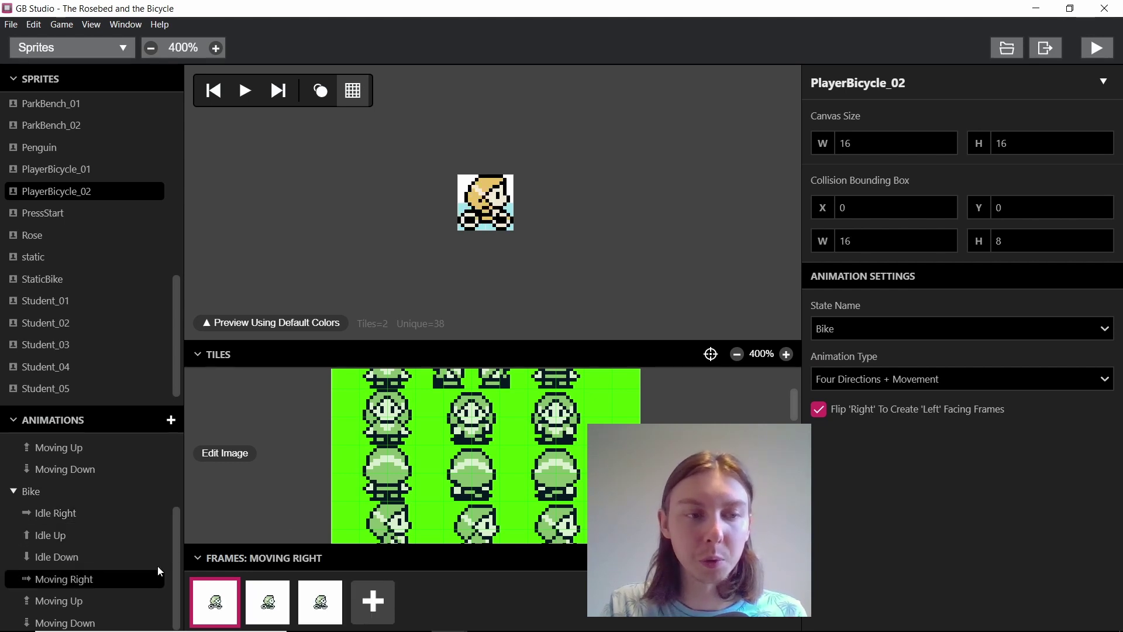
{"action": "left_click", "coordinate": [79, 601]}
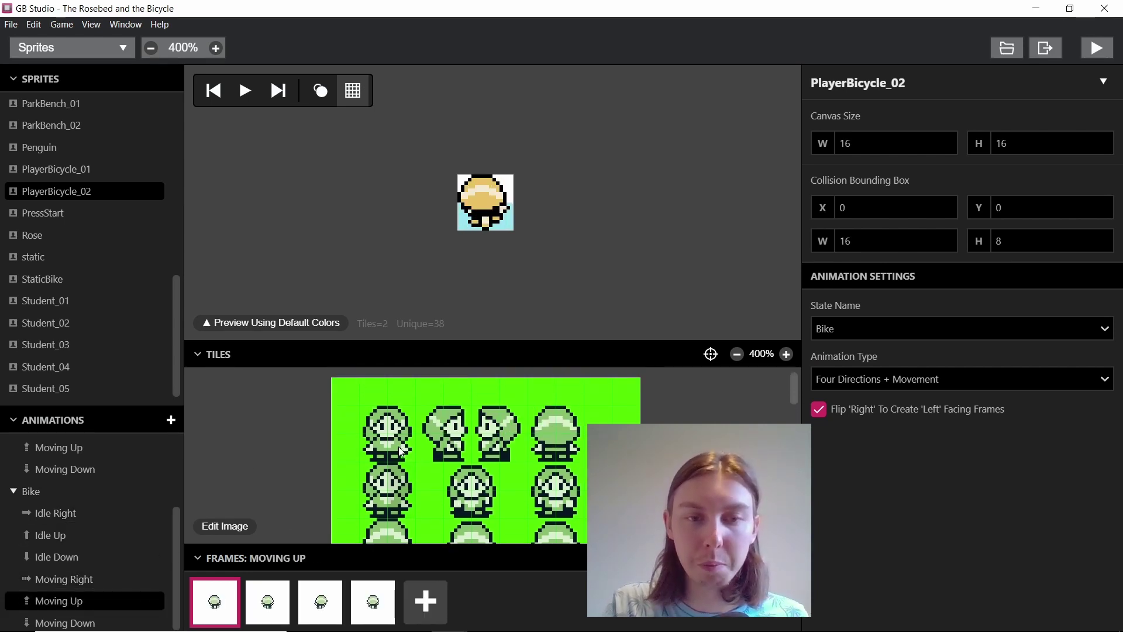
{"action": "scroll", "coordinate": [388, 457], "scroll_direction": "up", "scroll_amount": 1}
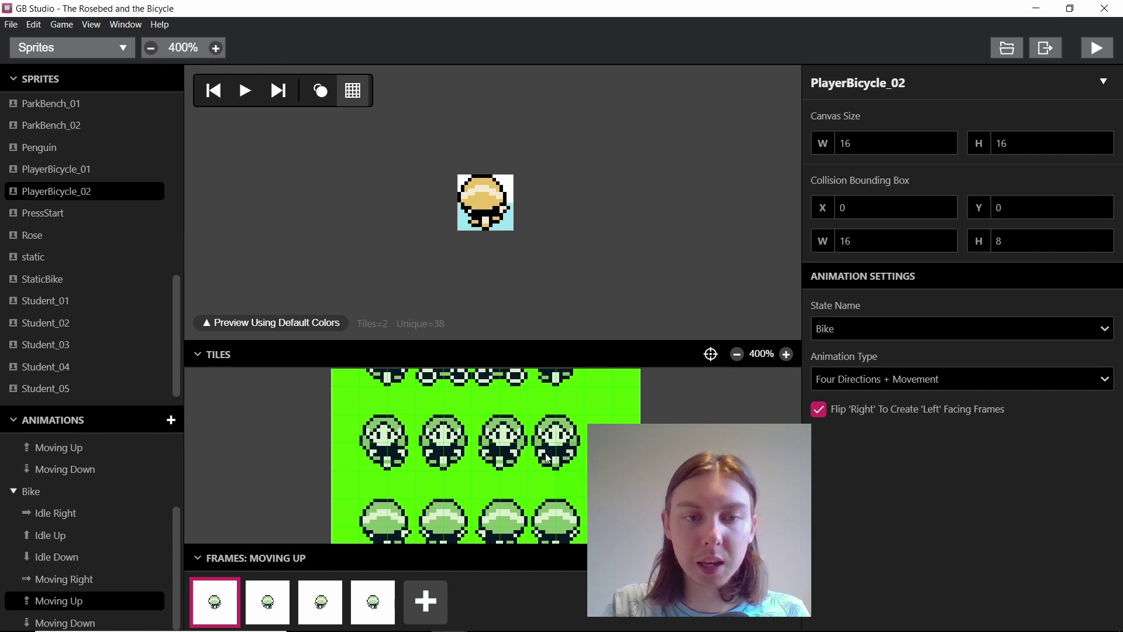
{"action": "scroll", "coordinate": [539, 454], "scroll_direction": "up", "scroll_amount": 3}
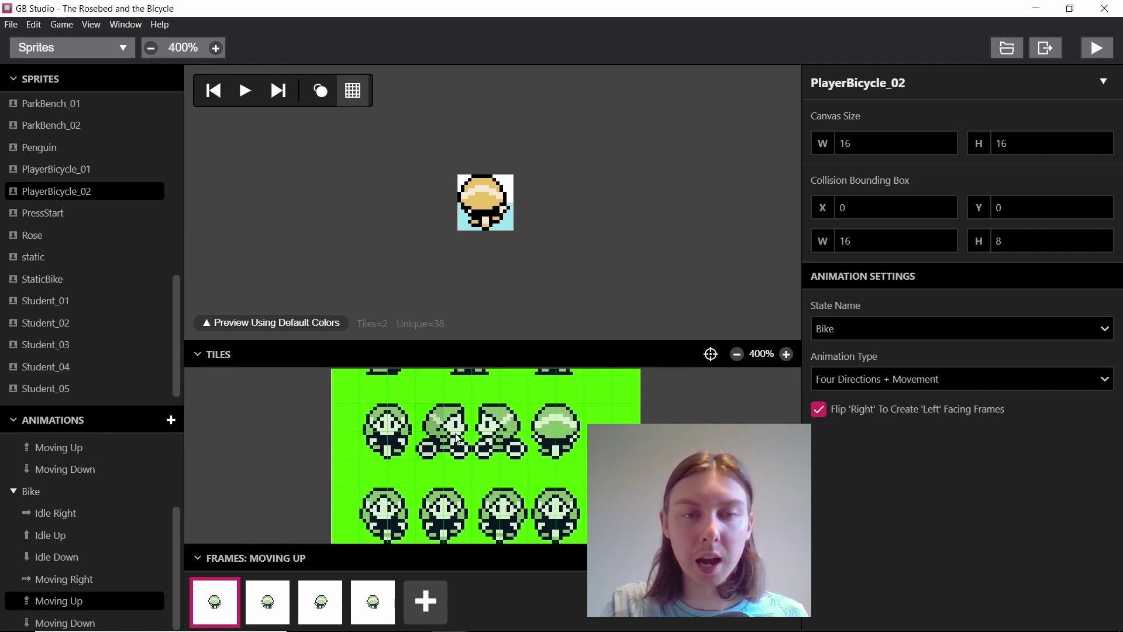
{"action": "scroll", "coordinate": [474, 447], "scroll_direction": "down", "scroll_amount": 5}
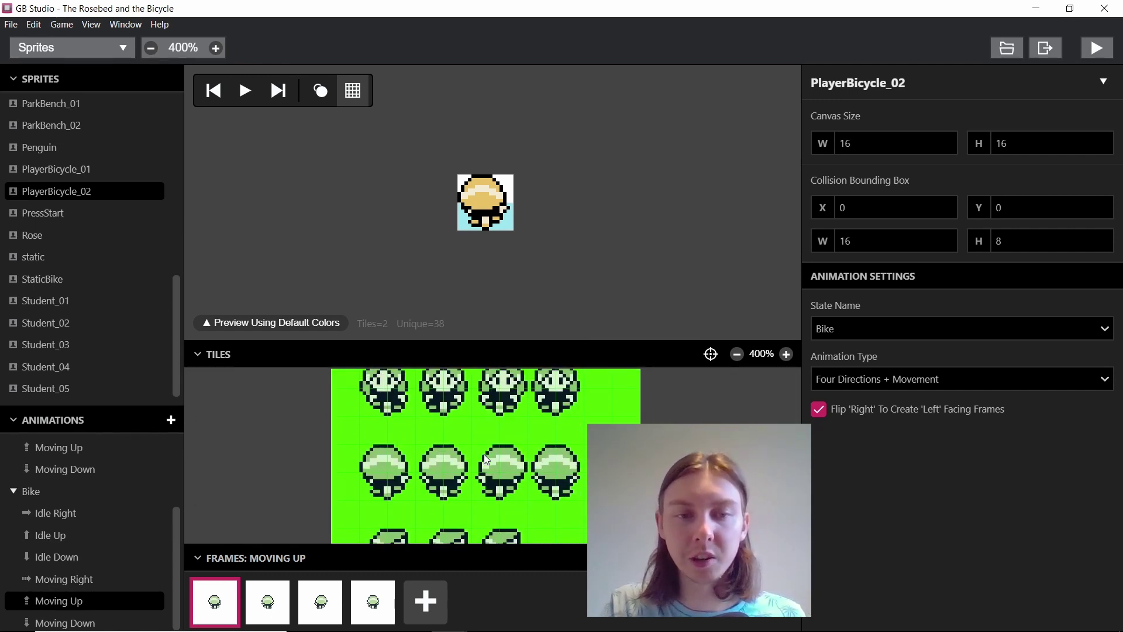
{"action": "scroll", "coordinate": [70, 538], "scroll_direction": "up", "scroll_amount": 3}
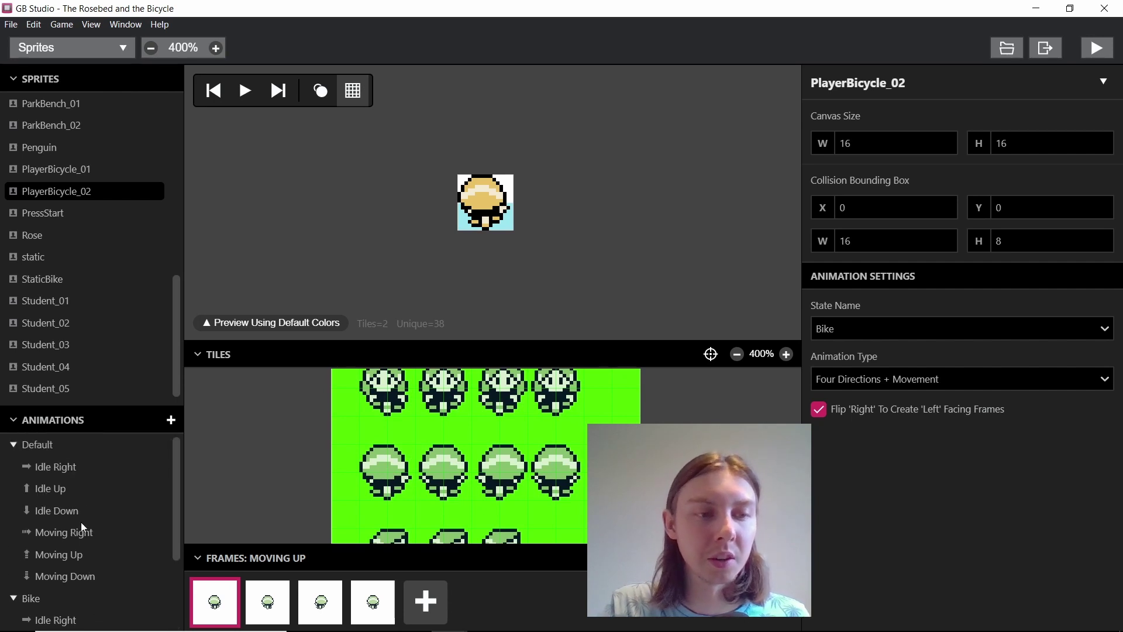
- Add a New State animation to PlayerBicycle_02, then recheck the Bike and Default frames
{"action": "left_click", "coordinate": [61, 446]}
{"action": "left_click", "coordinate": [170, 420]}
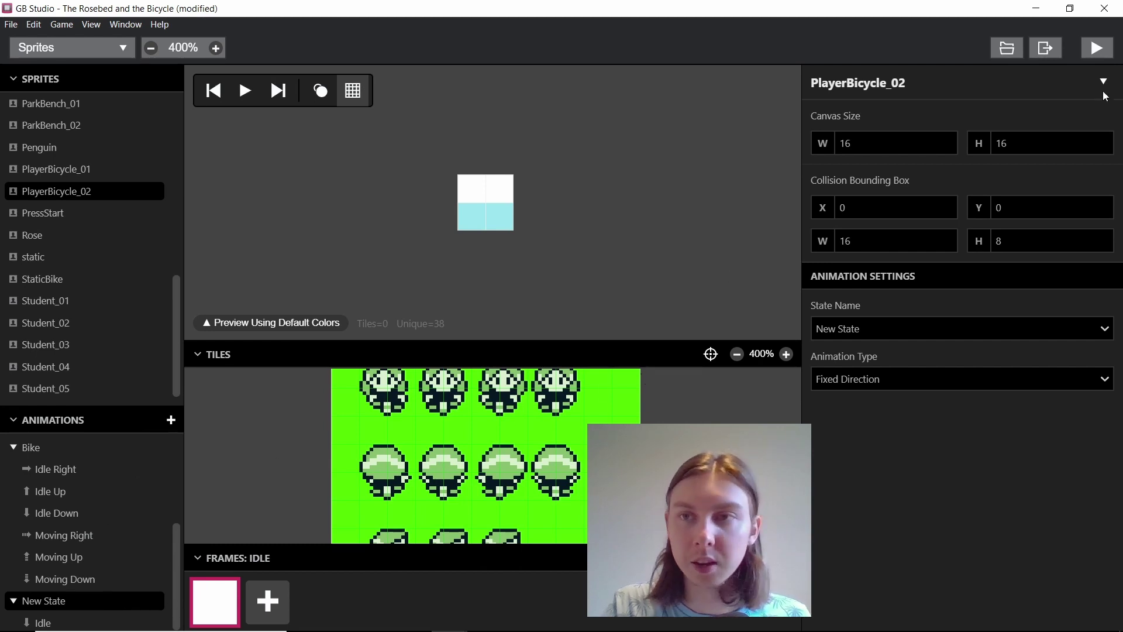
{"action": "scroll", "coordinate": [58, 496], "scroll_direction": "up", "scroll_amount": 2}
{"action": "left_click", "coordinate": [68, 497]}
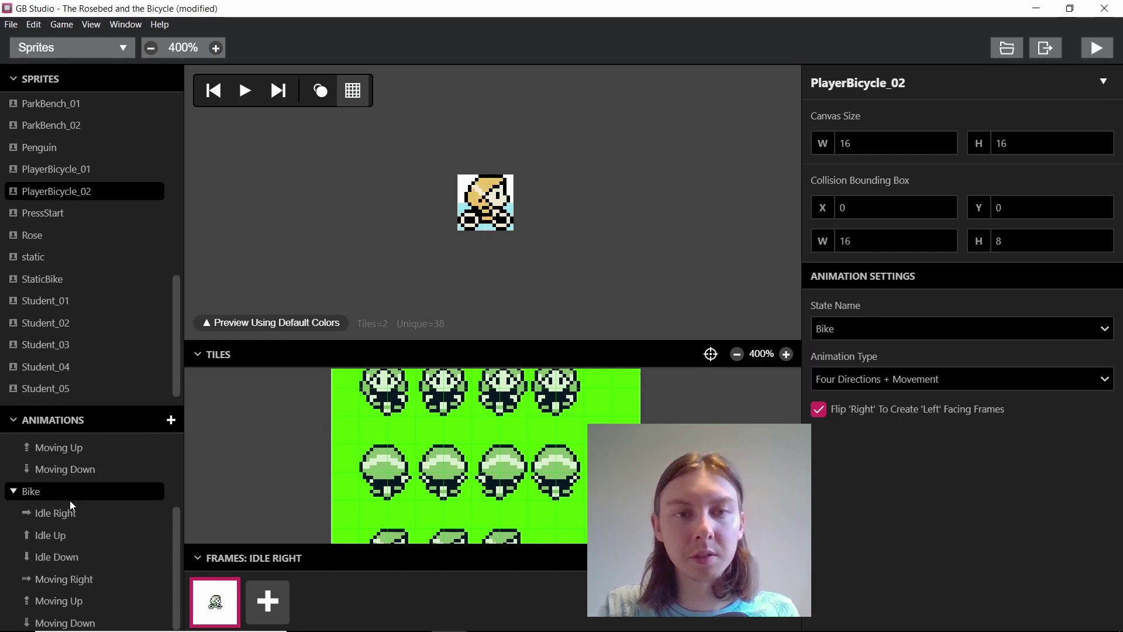
{"action": "left_click", "coordinate": [105, 515]}
{"action": "scroll", "coordinate": [396, 482], "scroll_direction": "up", "scroll_amount": 3}
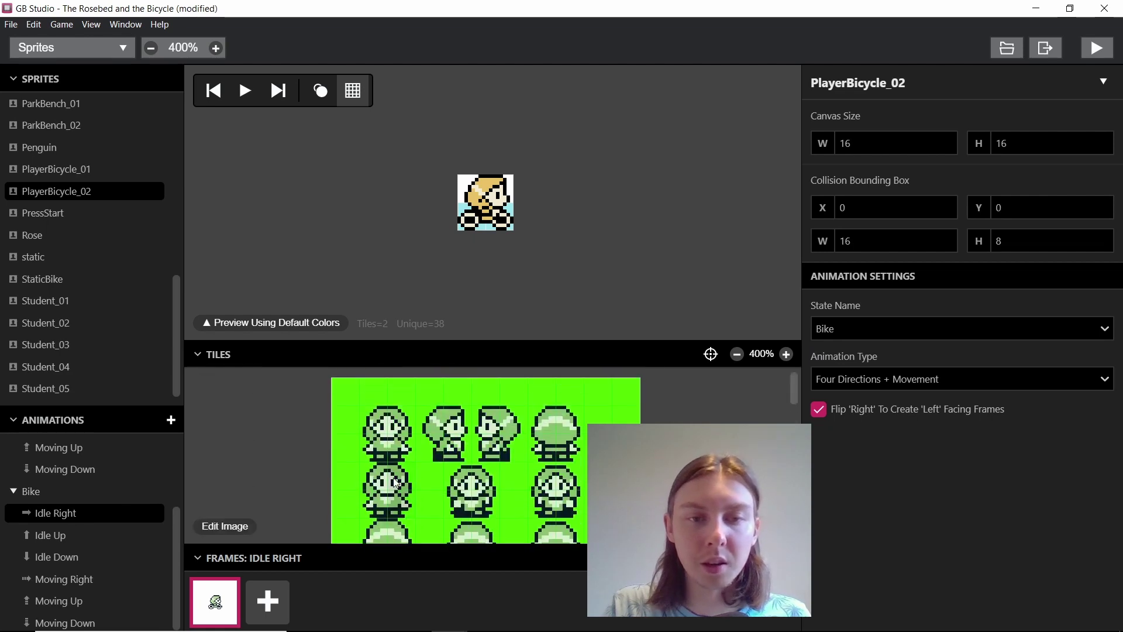
{"action": "scroll", "coordinate": [117, 480], "scroll_direction": "up", "scroll_amount": 4}
{"action": "left_click", "coordinate": [104, 483]}
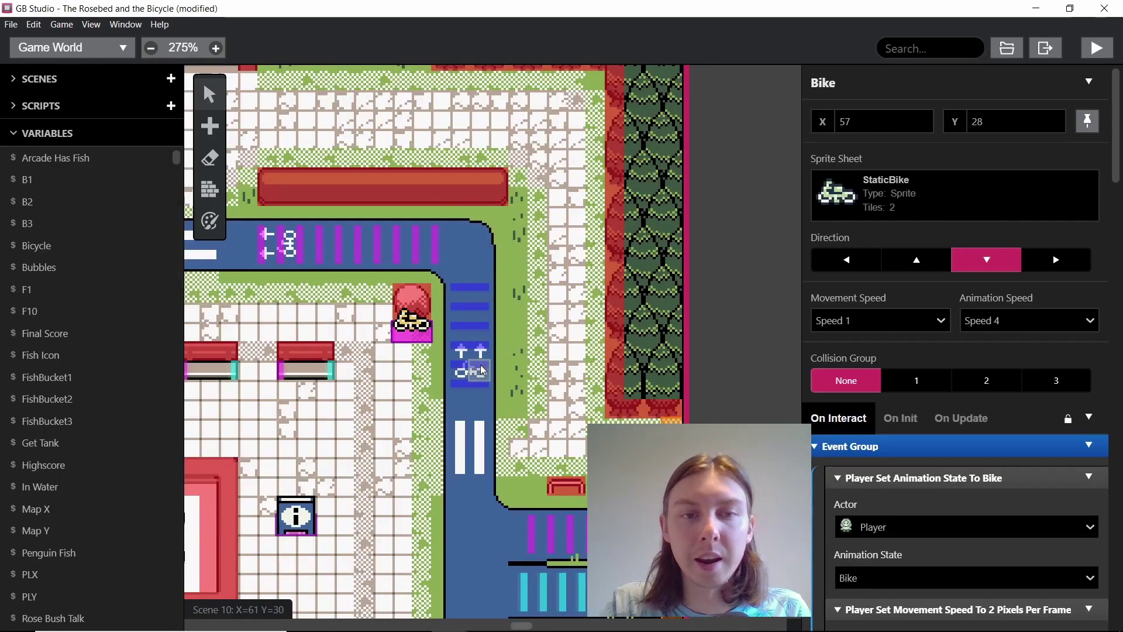
- Select Scene 10 and scroll through its On Init script
{"action": "left_click", "coordinate": [560, 368]}
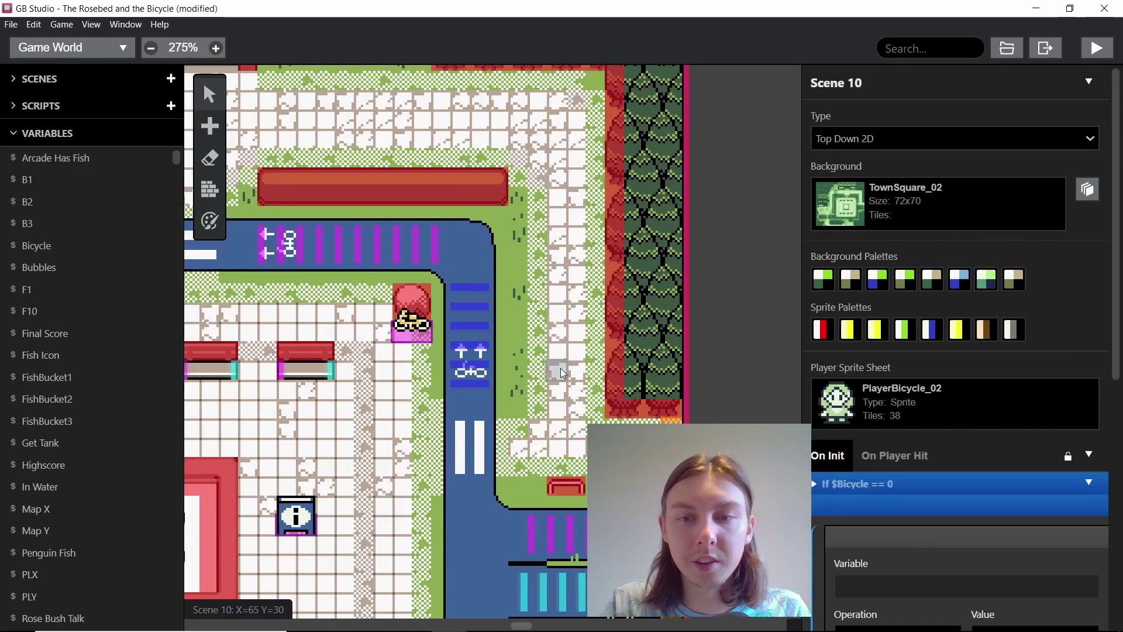
{"action": "scroll", "coordinate": [943, 414], "scroll_direction": "down", "scroll_amount": 2}
{"action": "scroll", "coordinate": [944, 414], "scroll_direction": "down", "scroll_amount": 3}
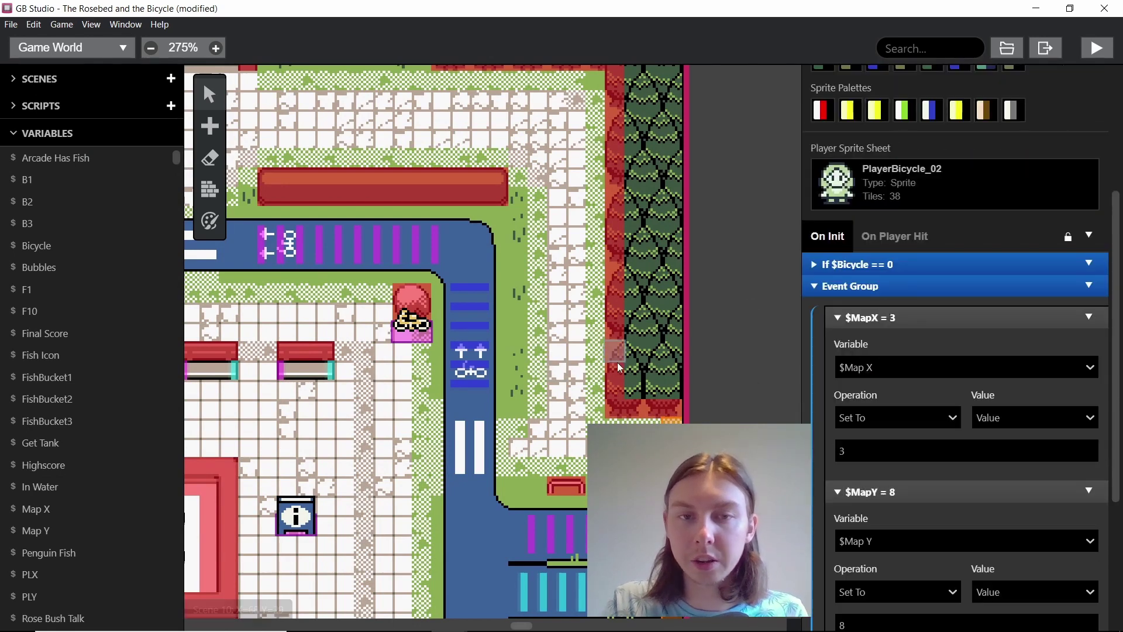
{"action": "scroll", "coordinate": [581, 375], "scroll_direction": "down", "scroll_amount": 2}
{"action": "scroll", "coordinate": [654, 316], "scroll_direction": "right", "scroll_amount": 3}
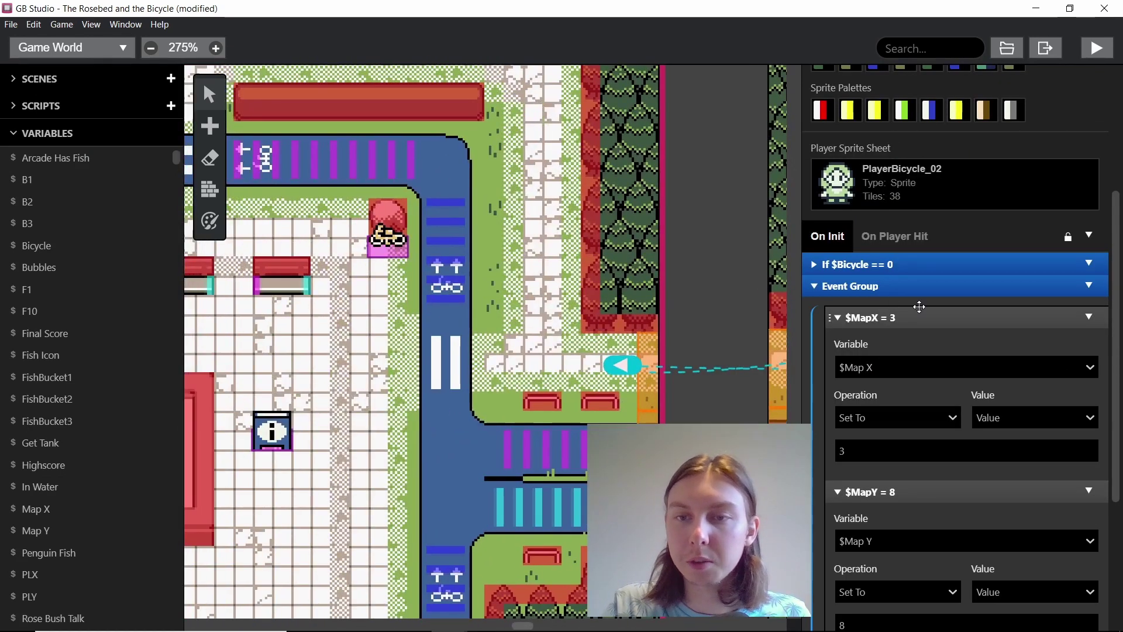
{"action": "scroll", "coordinate": [921, 298], "scroll_direction": "down", "scroll_amount": 3}
{"action": "scroll", "coordinate": [925, 293], "scroll_direction": "up", "scroll_amount": 3}
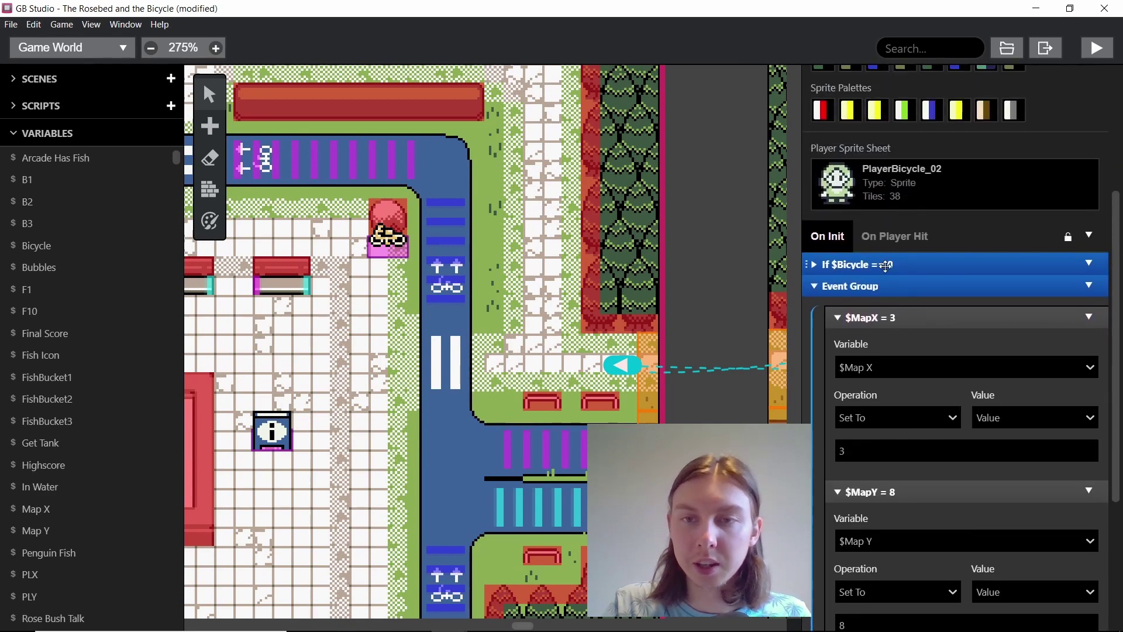
- Expand the If $Bicycle == 0 check, review the B-button script, and select the Bike actor
{"action": "left_click", "coordinate": [884, 265]}
{"action": "scroll", "coordinate": [941, 377], "scroll_direction": "down", "scroll_amount": 1}
{"action": "scroll", "coordinate": [942, 375], "scroll_direction": "down", "scroll_amount": 5}
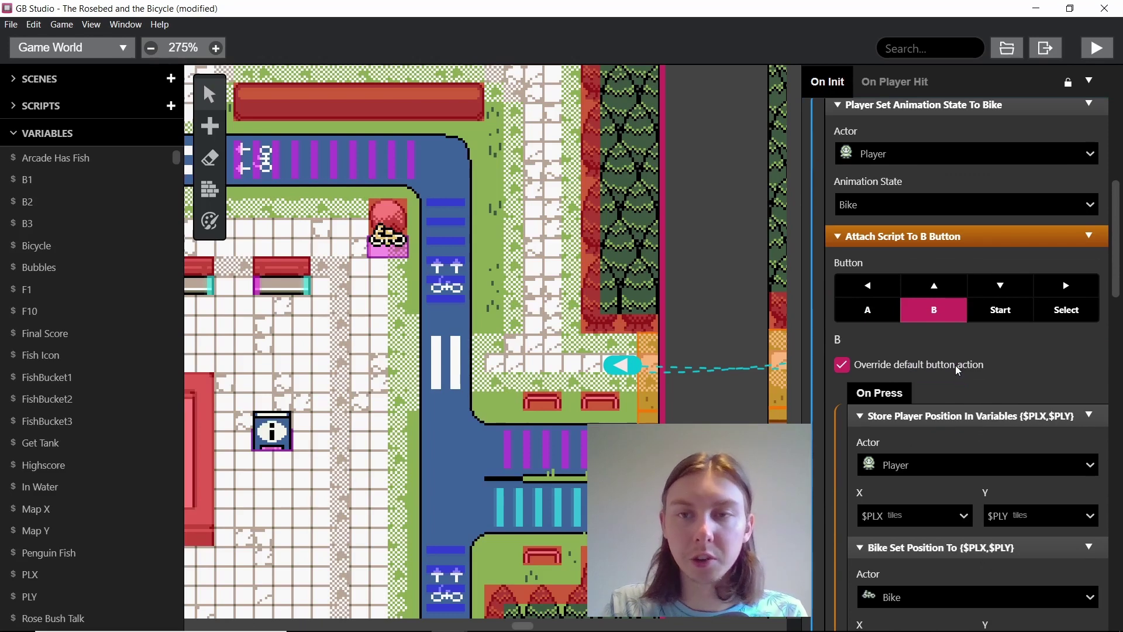
{"action": "scroll", "coordinate": [954, 356], "scroll_direction": "down", "scroll_amount": 1}
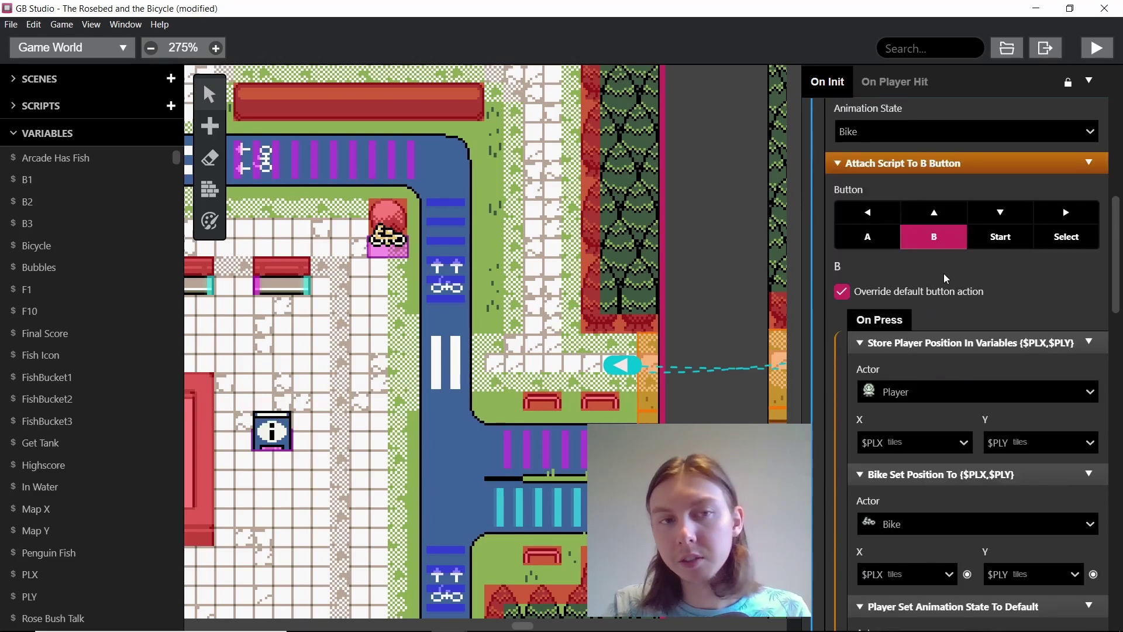
{"action": "scroll", "coordinate": [943, 272], "scroll_direction": "down", "scroll_amount": 5}
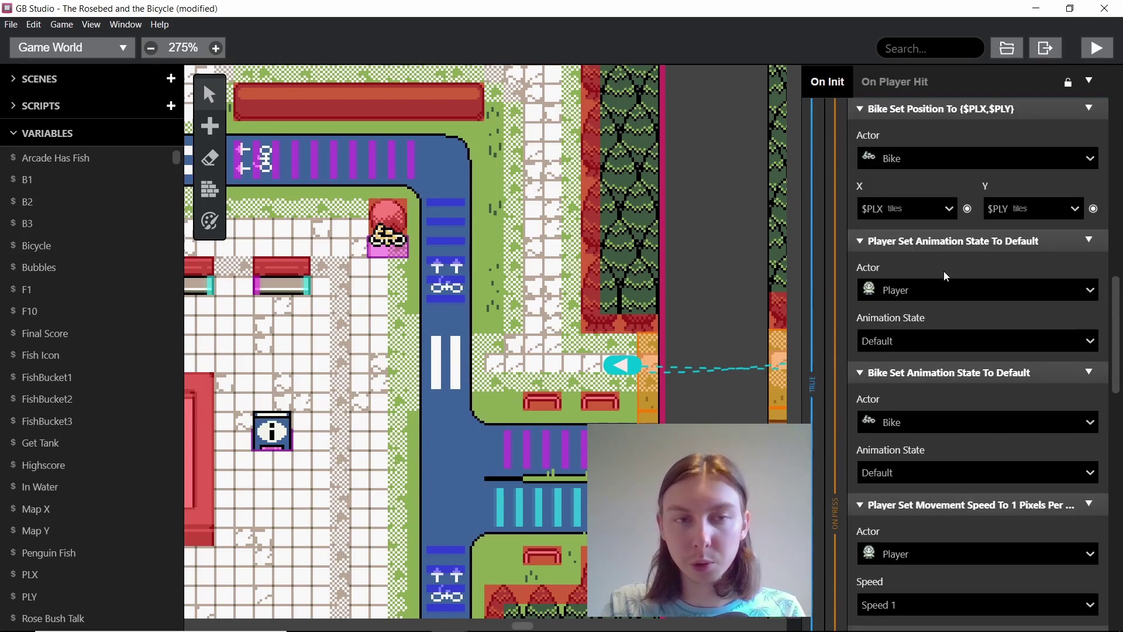
{"action": "scroll", "coordinate": [948, 368], "scroll_direction": "down", "scroll_amount": 1}
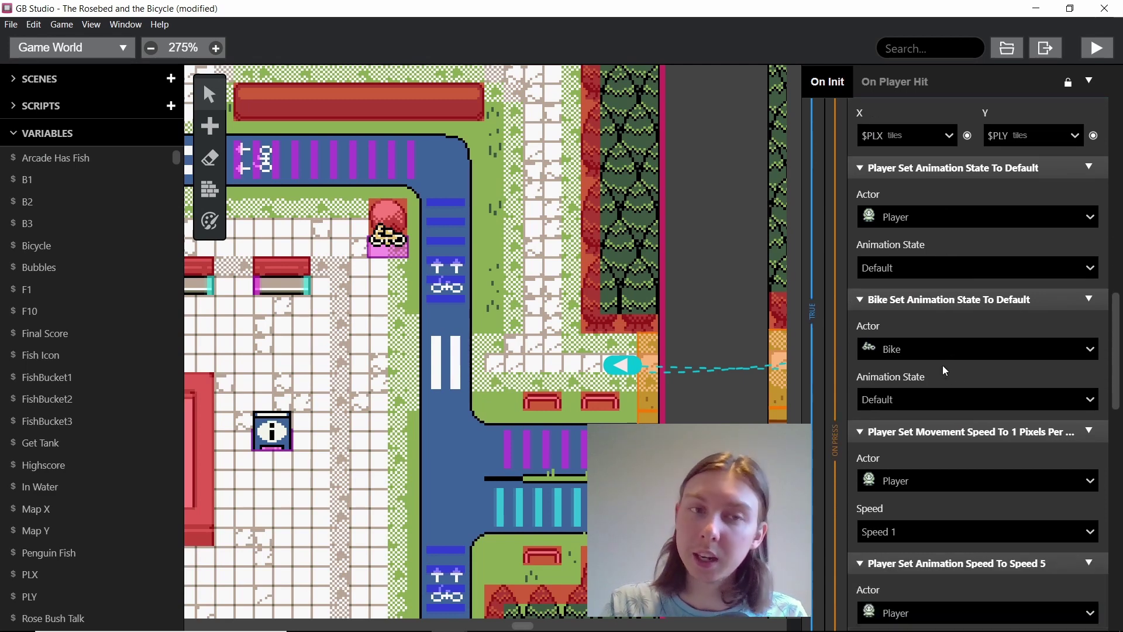
{"action": "scroll", "coordinate": [943, 365], "scroll_direction": "up", "scroll_amount": 8}
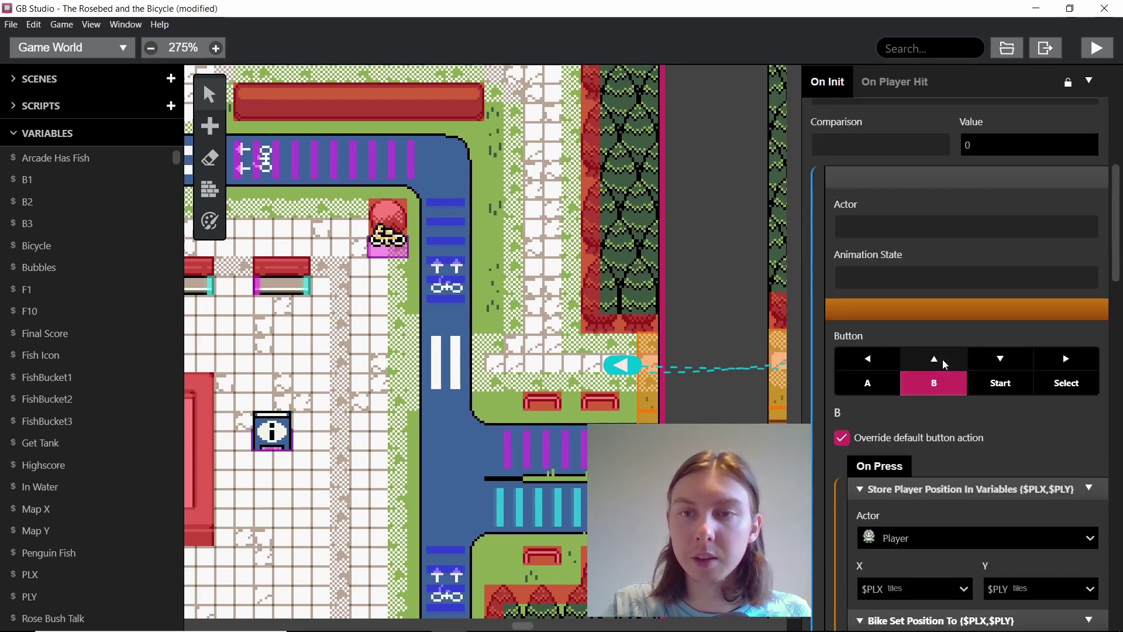
{"action": "scroll", "coordinate": [943, 359], "scroll_direction": "up", "scroll_amount": 3}
{"action": "left_click", "coordinate": [392, 253]}
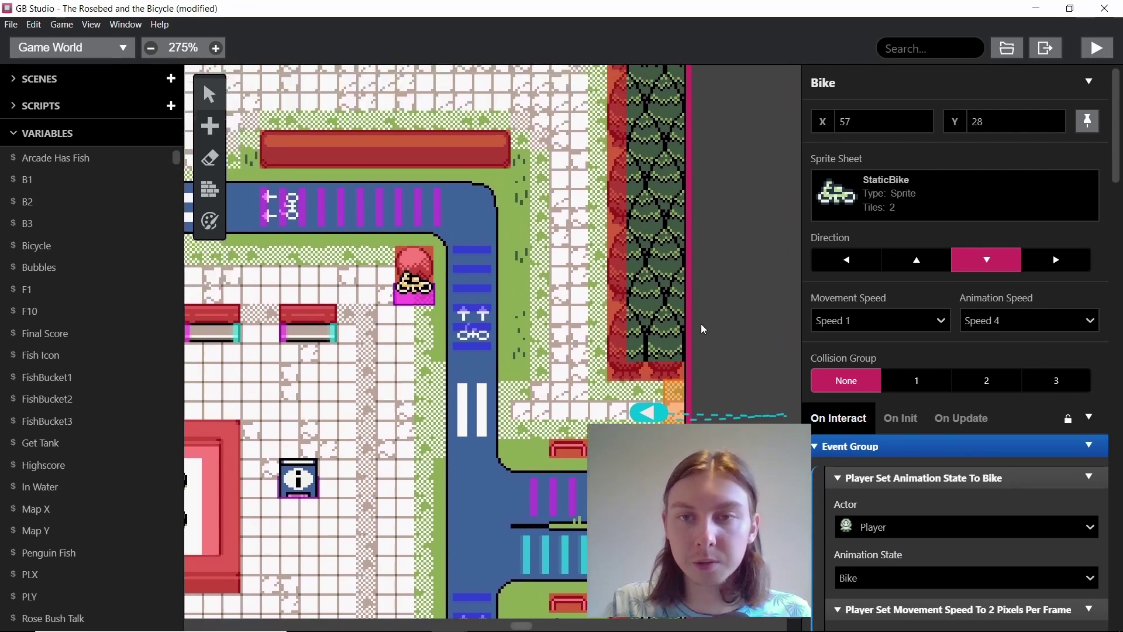
- Check PlayerBicycle_02's Bike animation state, then return to the Game World map
{"action": "key", "text": "ctrl+2"}
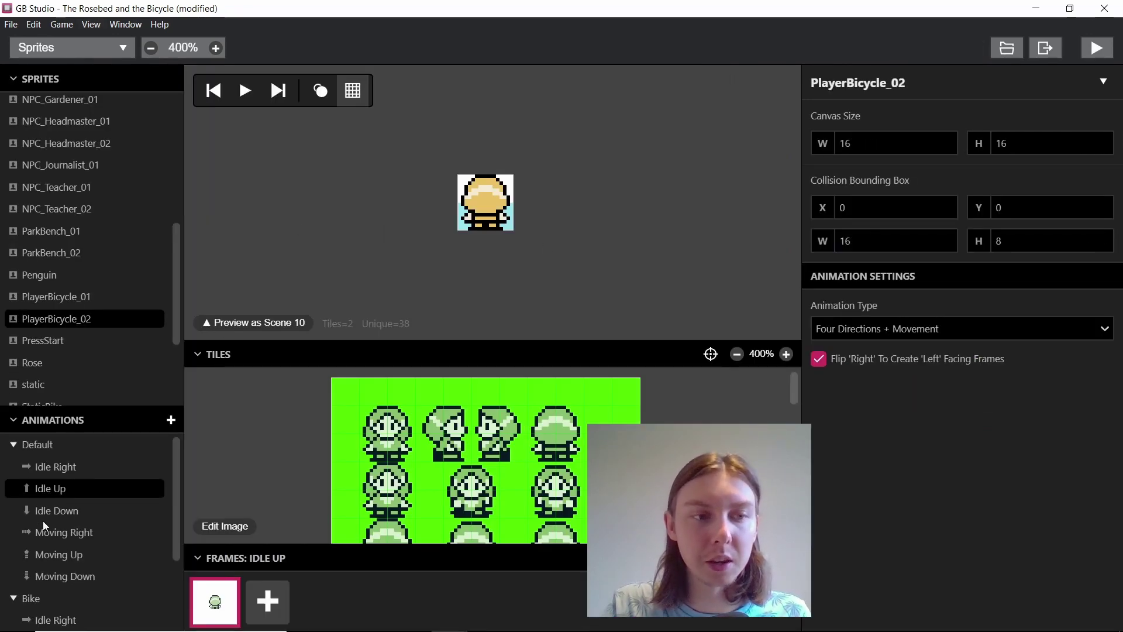
{"action": "scroll", "coordinate": [66, 515], "scroll_direction": "down", "scroll_amount": 2}
{"action": "left_click", "coordinate": [66, 497]}
{"action": "scroll", "coordinate": [108, 526], "scroll_direction": "up", "scroll_amount": 2}
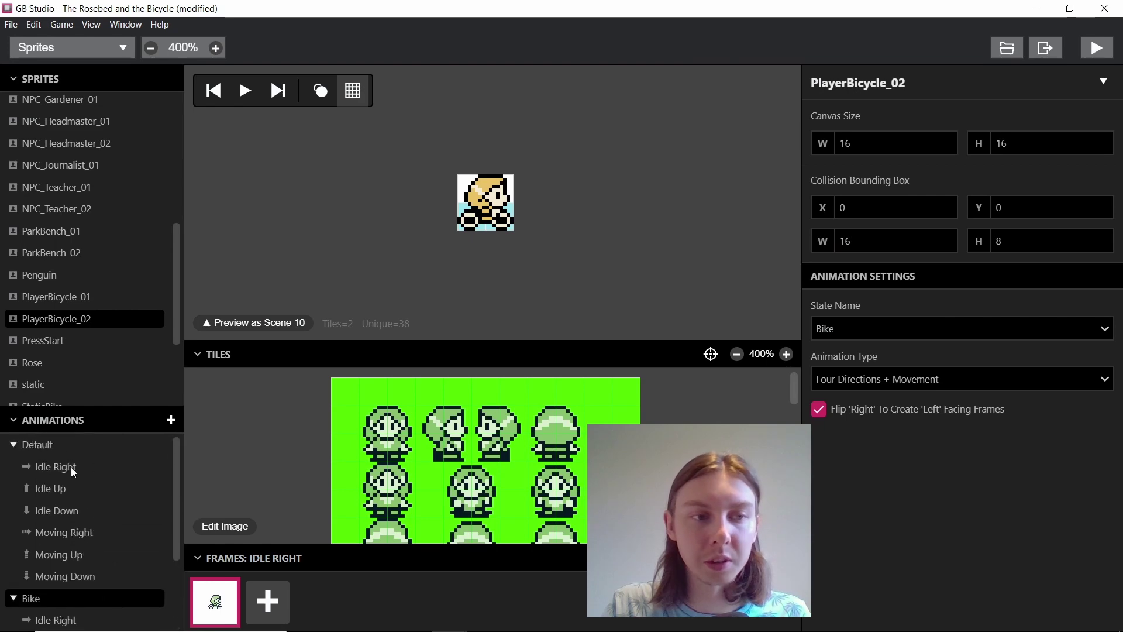
{"action": "left_click", "coordinate": [91, 24]}
{"action": "left_click", "coordinate": [120, 41]}
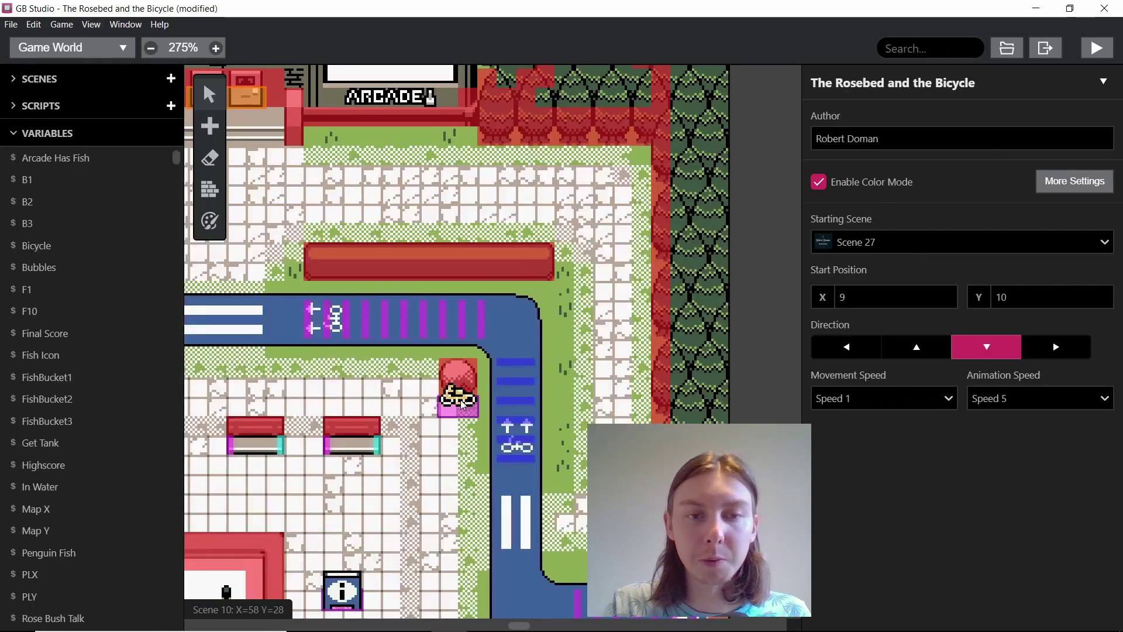
{"action": "scroll", "coordinate": [503, 359], "scroll_direction": "down", "scroll_amount": 3}
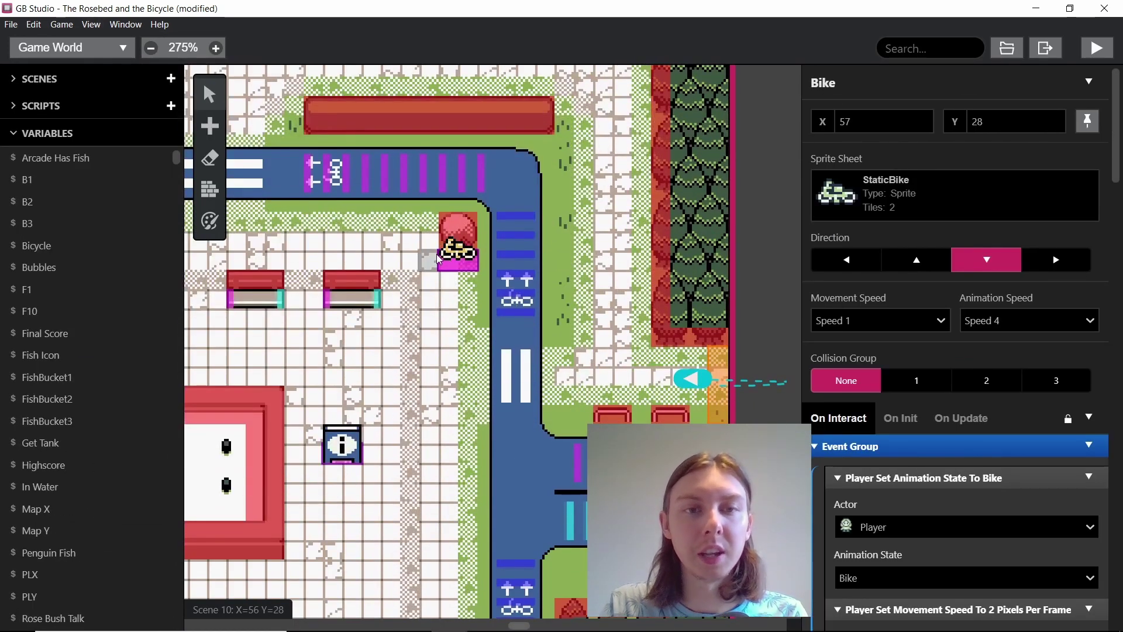
- Open the StaticBike sprite and compare its Default Idle Right/Up/Down frames with the blank Hidden state
{"action": "key", "text": "ctrl+2"}
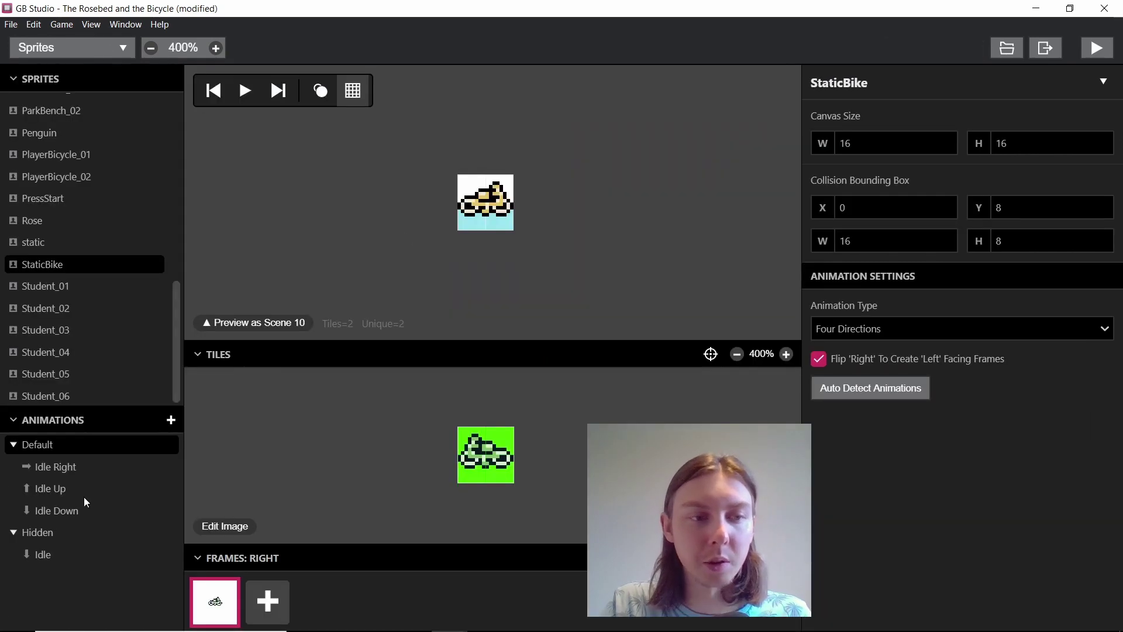
{"action": "left_click", "coordinate": [55, 532]}
{"action": "left_click", "coordinate": [68, 443]}
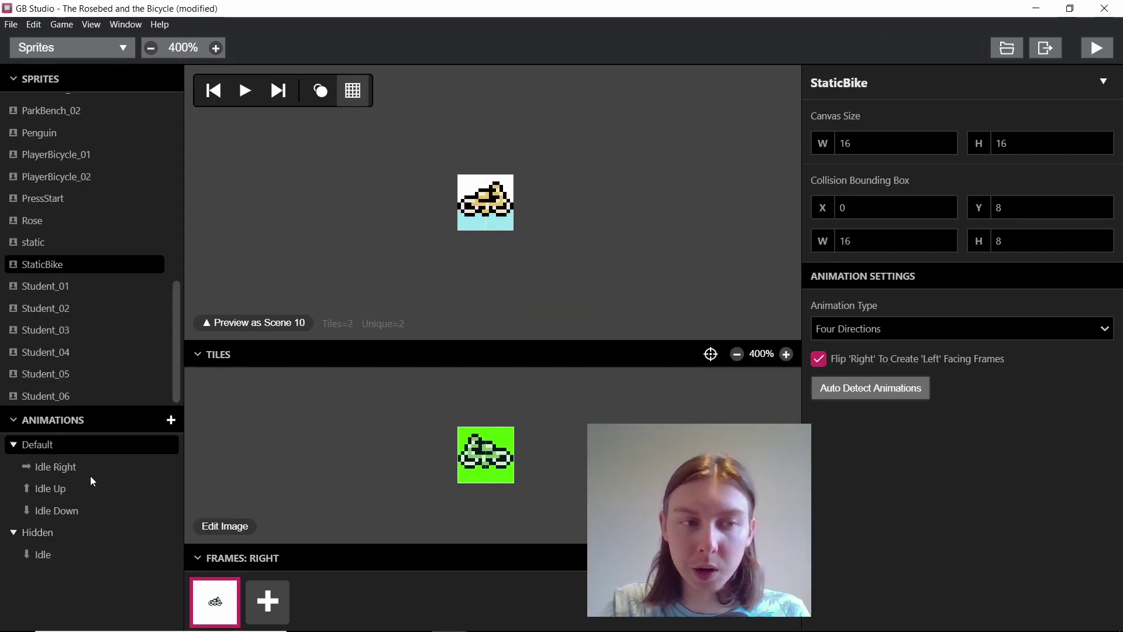
{"action": "left_click", "coordinate": [62, 465]}
{"action": "left_click", "coordinate": [62, 487]}
{"action": "left_click", "coordinate": [71, 512]}
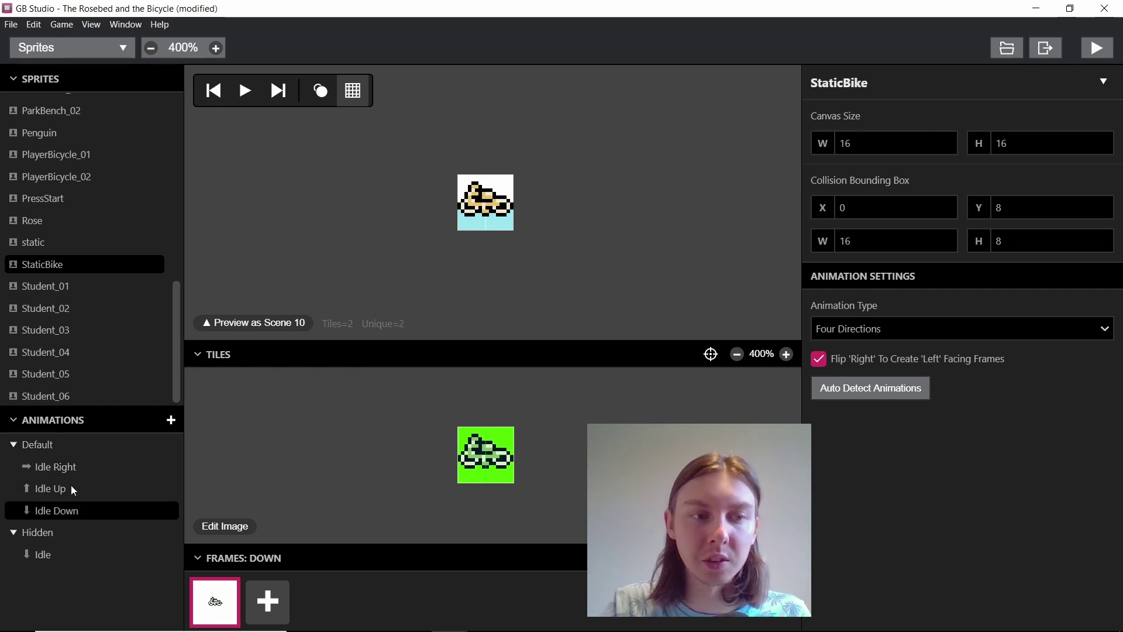
{"action": "left_click", "coordinate": [59, 445]}
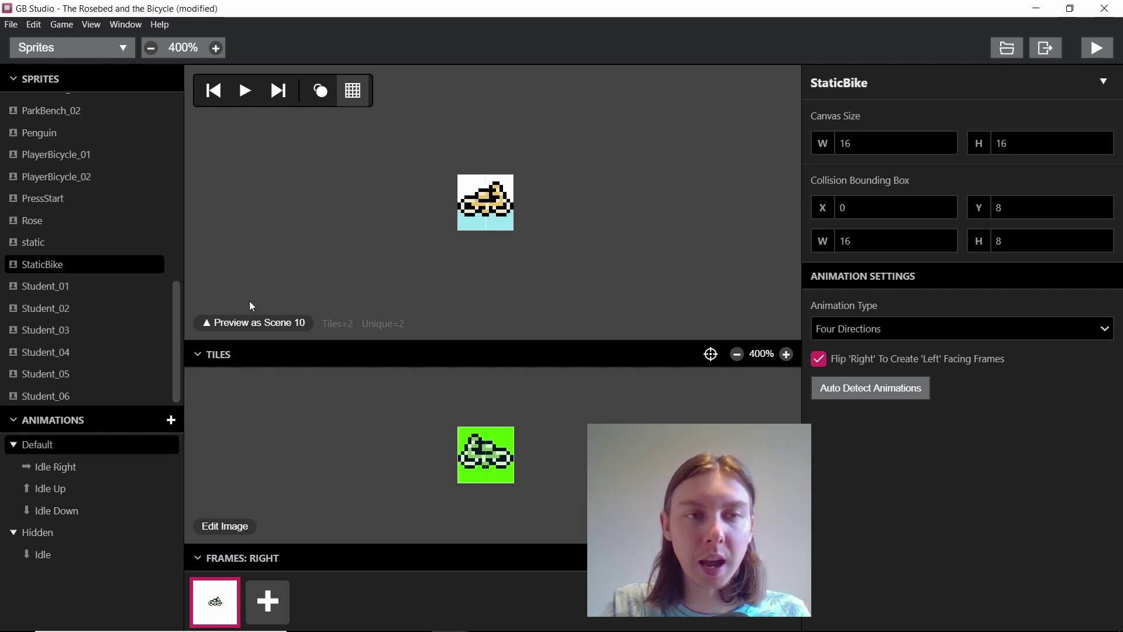
{"action": "left_click", "coordinate": [41, 536]}
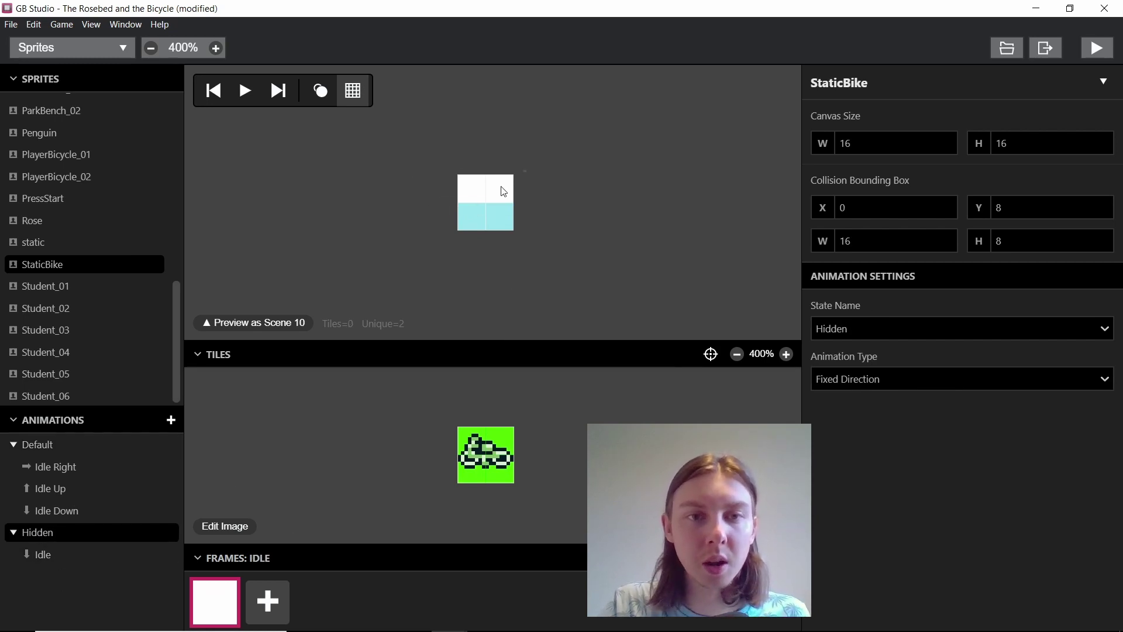
{"action": "left_click", "coordinate": [92, 24]}
{"action": "left_click", "coordinate": [187, 43]}
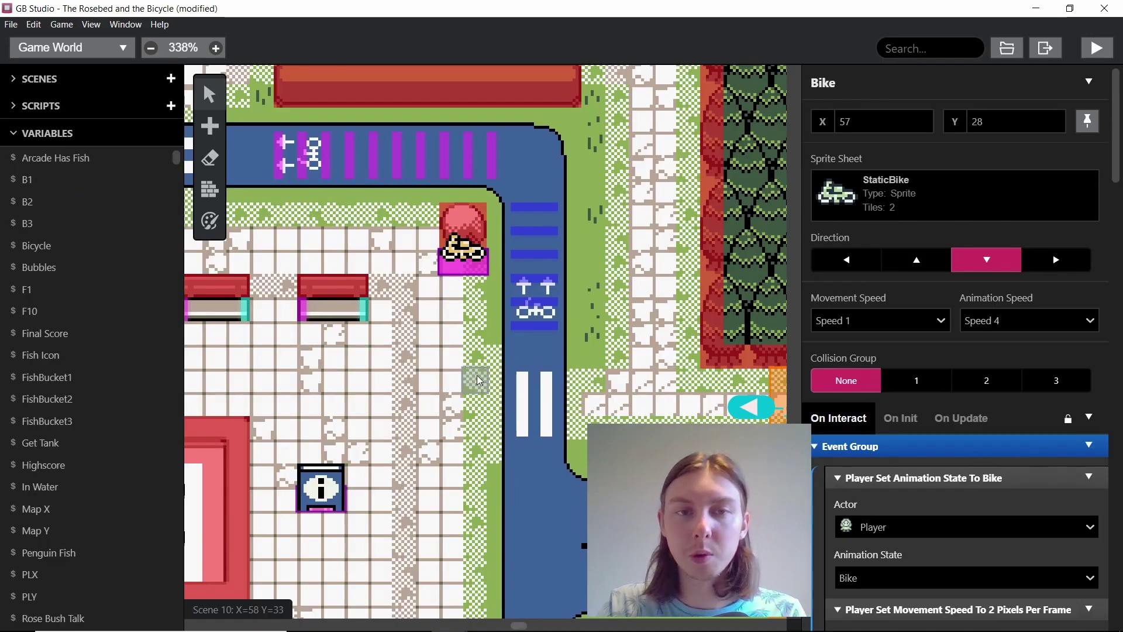
{"action": "left_click", "coordinate": [512, 396]}
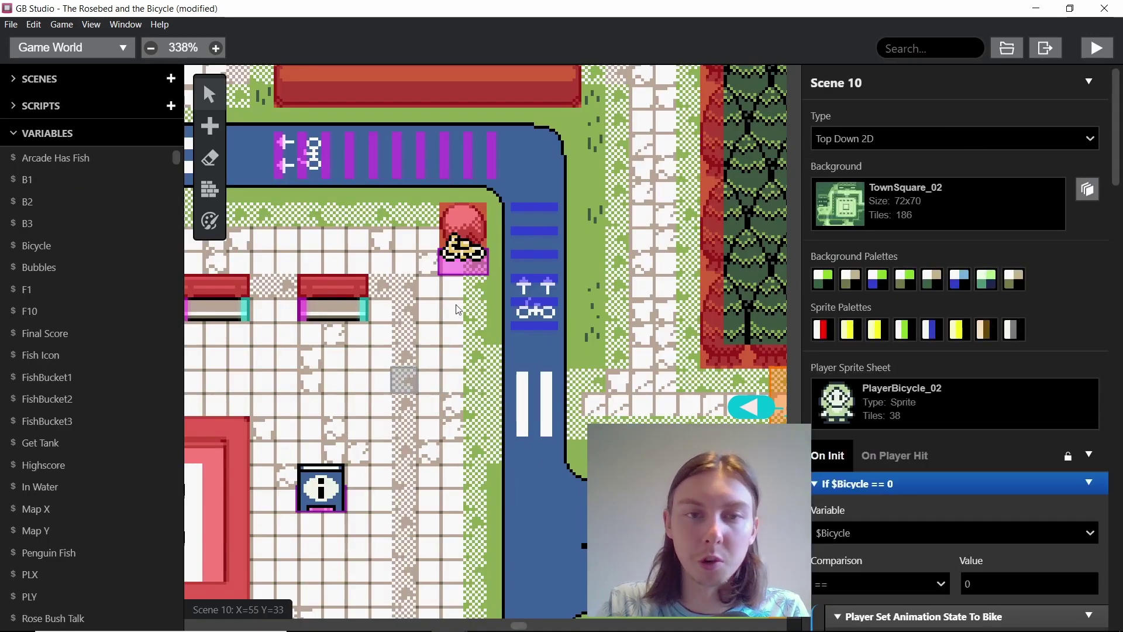
{"action": "left_click", "coordinate": [469, 269]}
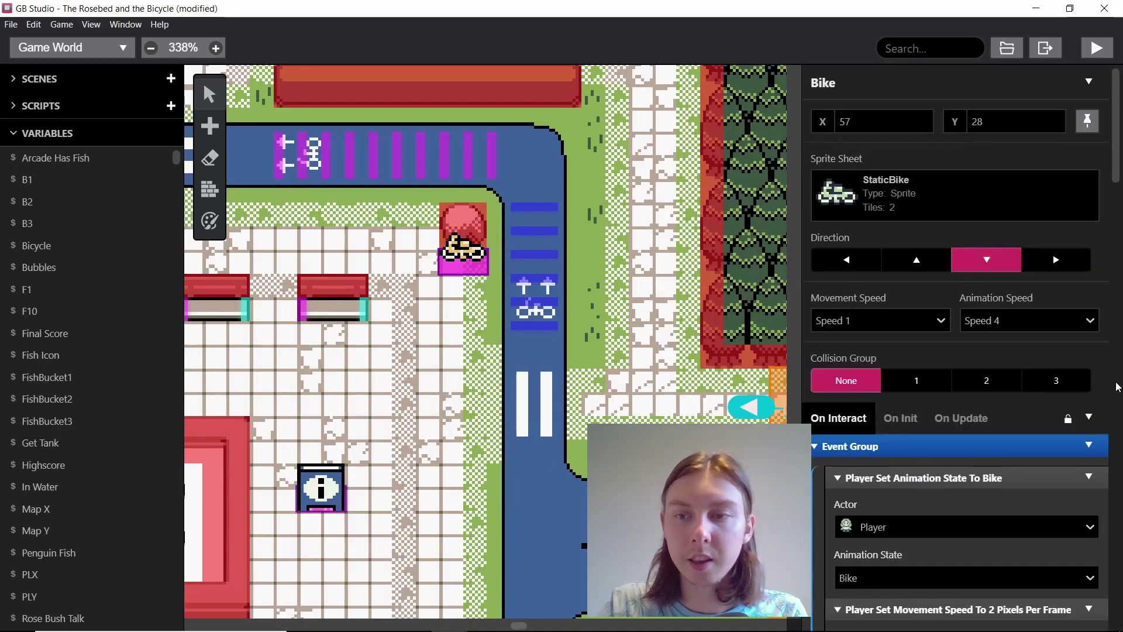
{"action": "scroll", "coordinate": [955, 310], "scroll_direction": "down", "scroll_amount": 3}
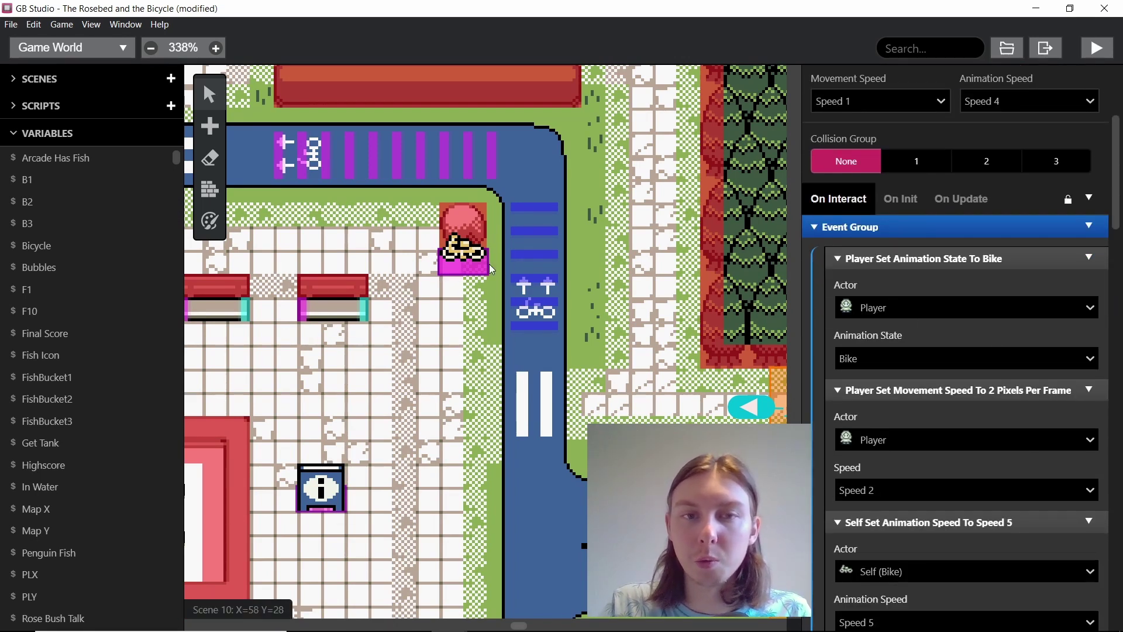
{"action": "scroll", "coordinate": [953, 336], "scroll_direction": "down", "scroll_amount": 1}
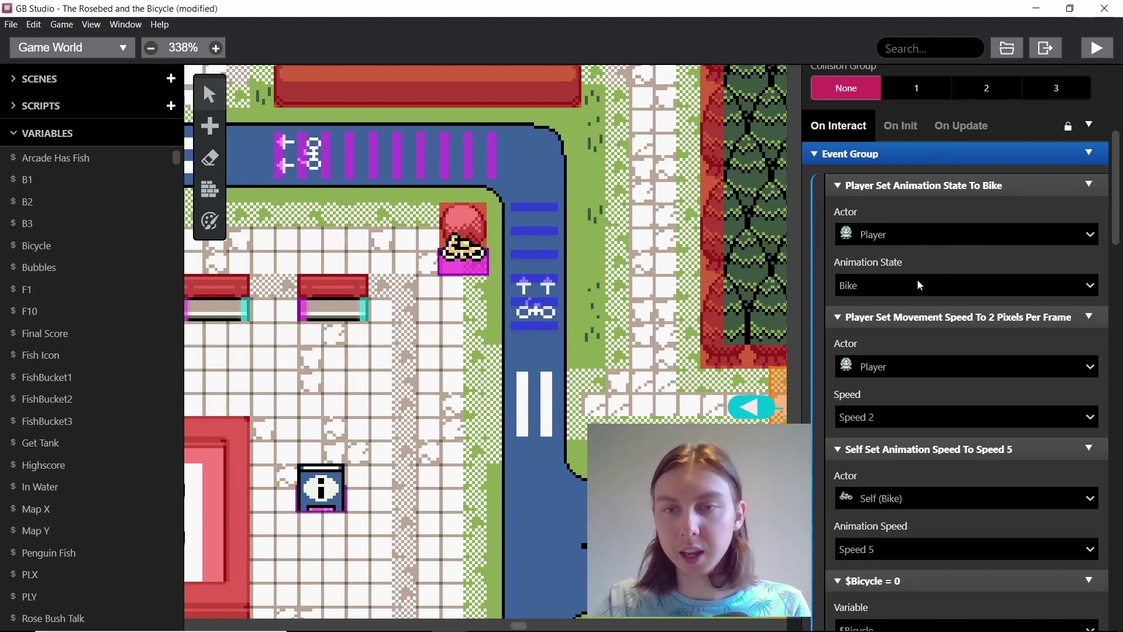
{"action": "scroll", "coordinate": [925, 288], "scroll_direction": "down", "scroll_amount": 1}
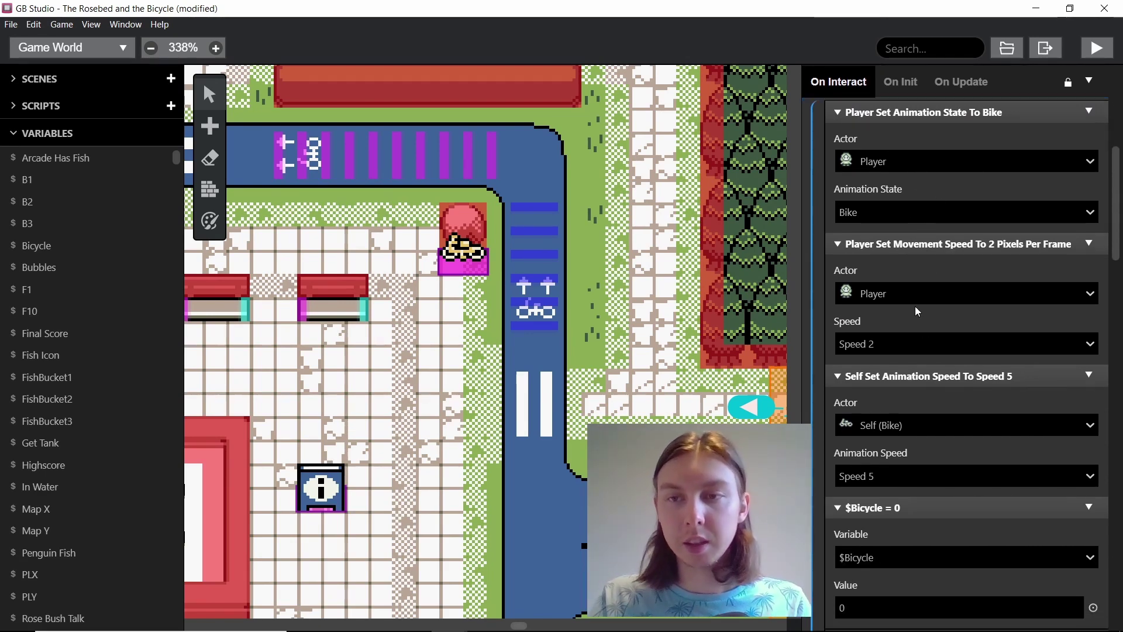
{"action": "scroll", "coordinate": [890, 342], "scroll_direction": "down", "scroll_amount": 1}
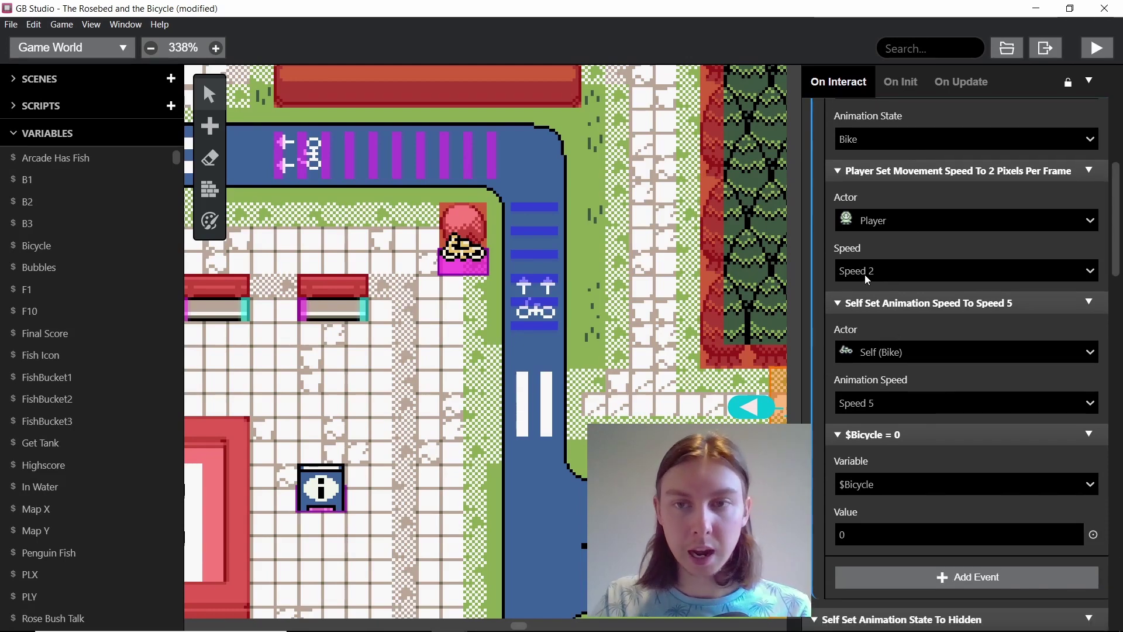
{"action": "scroll", "coordinate": [879, 274], "scroll_direction": "down", "scroll_amount": 1}
{"action": "scroll", "coordinate": [911, 291], "scroll_direction": "up", "scroll_amount": 1}
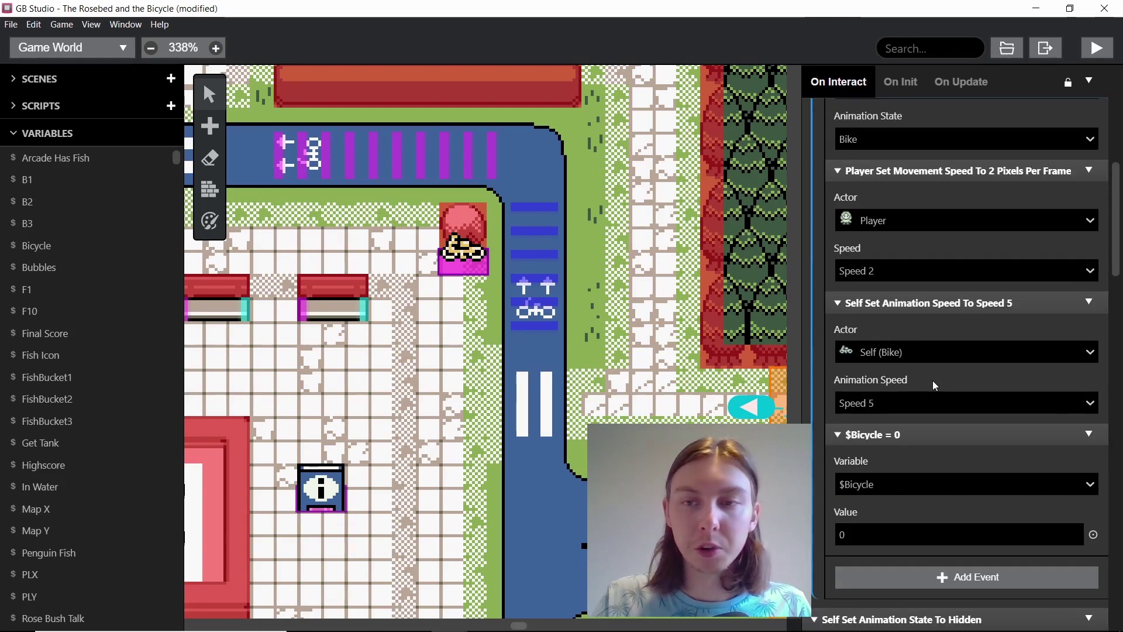
{"action": "left_click", "coordinate": [915, 349]}
{"action": "left_click", "coordinate": [927, 349]}
{"action": "scroll", "coordinate": [907, 368], "scroll_direction": "down", "scroll_amount": 1}
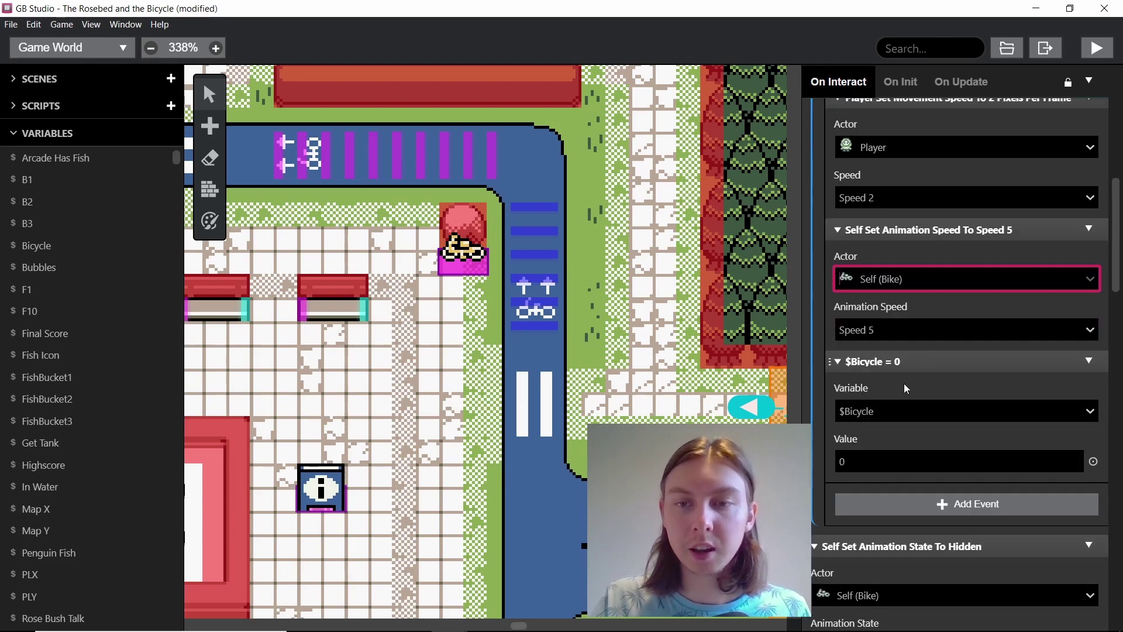
{"action": "scroll", "coordinate": [869, 384], "scroll_direction": "down", "scroll_amount": 1}
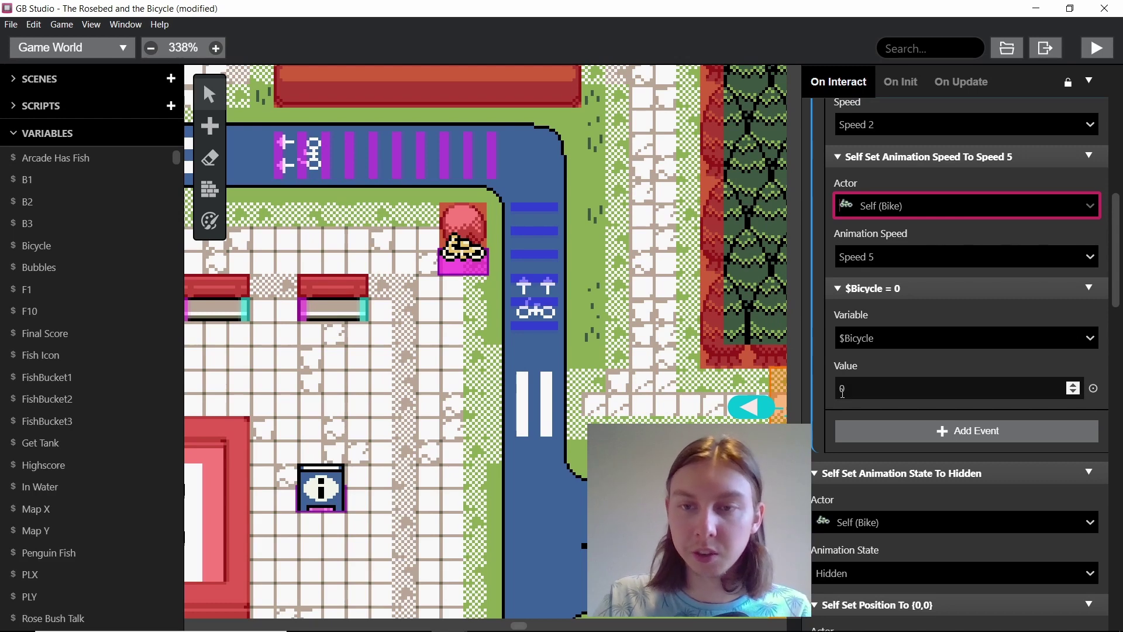
{"action": "scroll", "coordinate": [881, 374], "scroll_direction": "down", "scroll_amount": 1}
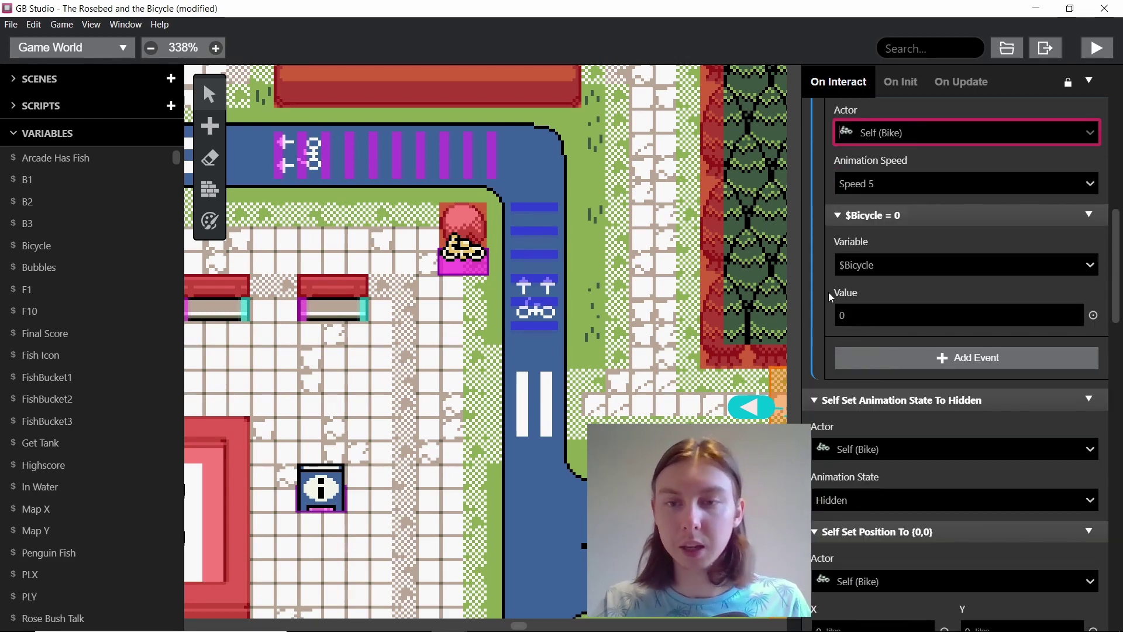
{"action": "scroll", "coordinate": [842, 269], "scroll_direction": "down", "scroll_amount": 3}
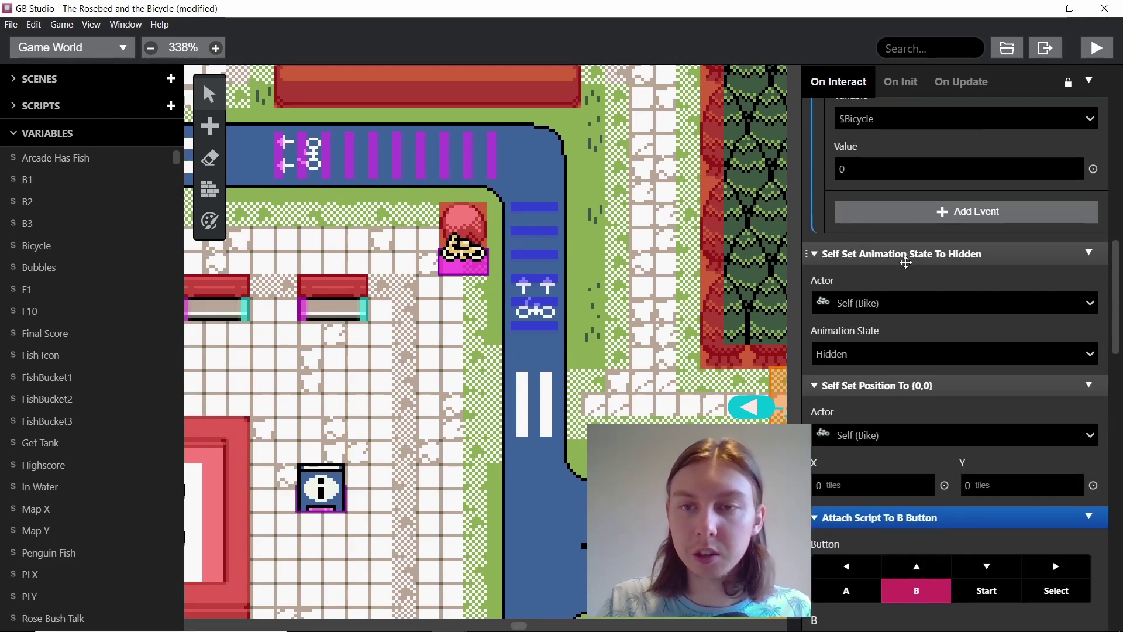
{"action": "scroll", "coordinate": [905, 263], "scroll_direction": "down", "scroll_amount": 1}
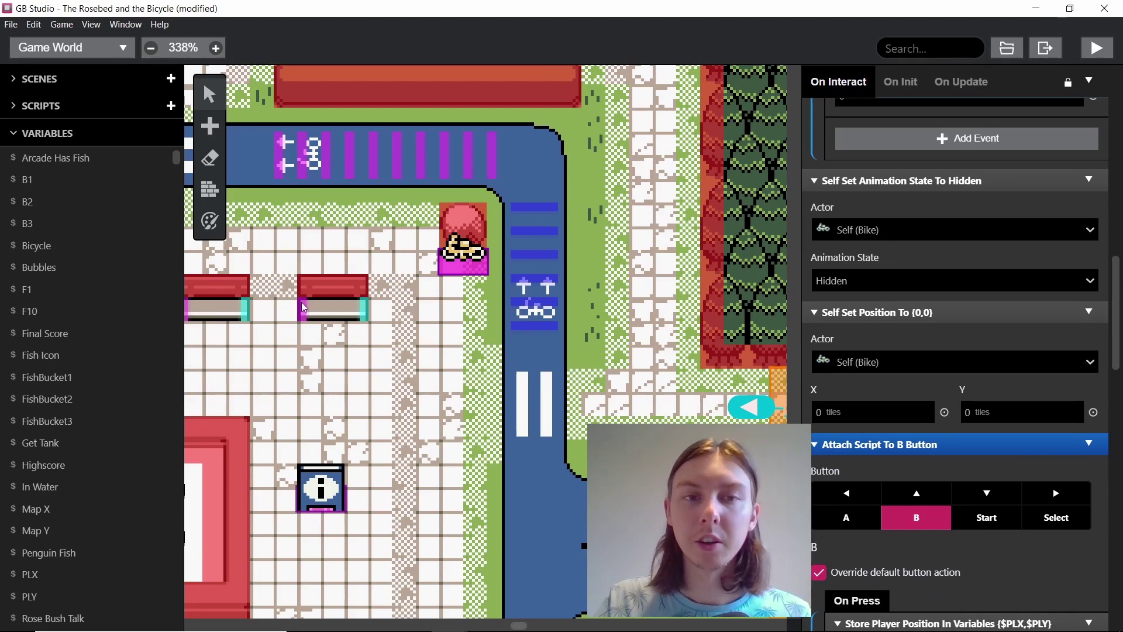
{"action": "scroll", "coordinate": [948, 275], "scroll_direction": "down", "scroll_amount": 1}
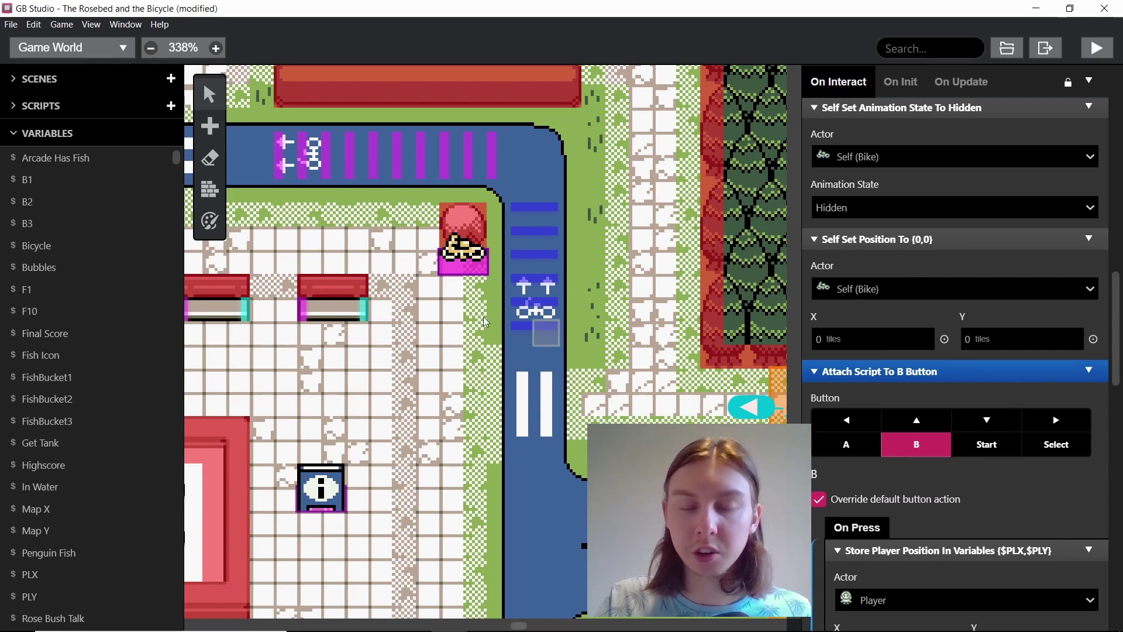
{"action": "scroll", "coordinate": [487, 313], "scroll_direction": "down", "scroll_amount": 5, "text": "ctrl"}
{"action": "scroll", "coordinate": [410, 263], "scroll_direction": "up", "scroll_amount": 6}
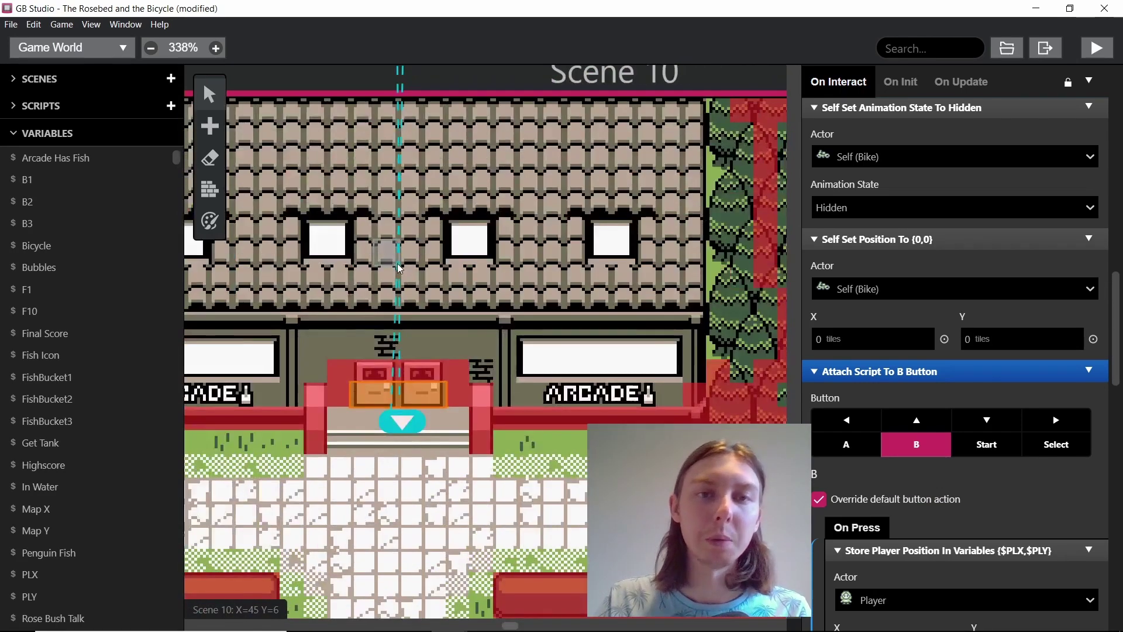
{"action": "scroll", "coordinate": [372, 241], "scroll_direction": "up", "scroll_amount": 5, "text": "ctrl"}
{"action": "scroll", "coordinate": [373, 242], "scroll_direction": "down", "scroll_amount": 5, "text": "ctrl"}
{"action": "scroll", "coordinate": [276, 155], "scroll_direction": "up", "scroll_amount": 5, "text": "ctrl"}
{"action": "scroll", "coordinate": [477, 228], "scroll_direction": "right", "scroll_amount": 8}
{"action": "scroll", "coordinate": [477, 228], "scroll_direction": "down", "scroll_amount": 6}
{"action": "scroll", "coordinate": [538, 234], "scroll_direction": "right", "scroll_amount": 2}
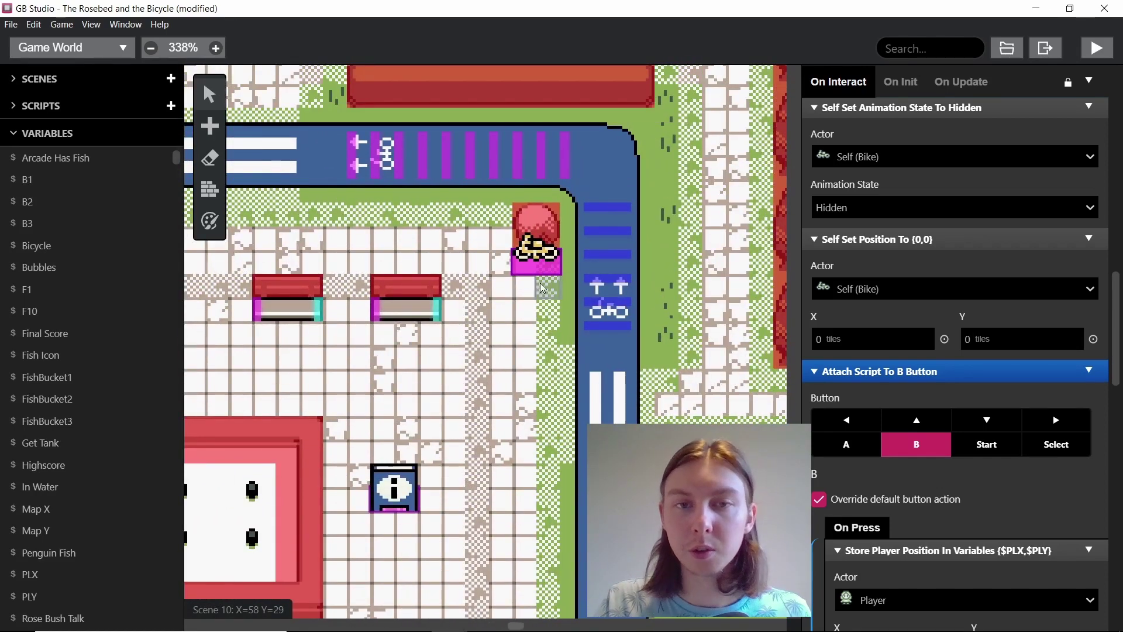
{"action": "scroll", "coordinate": [943, 273], "scroll_direction": "down", "scroll_amount": 3}
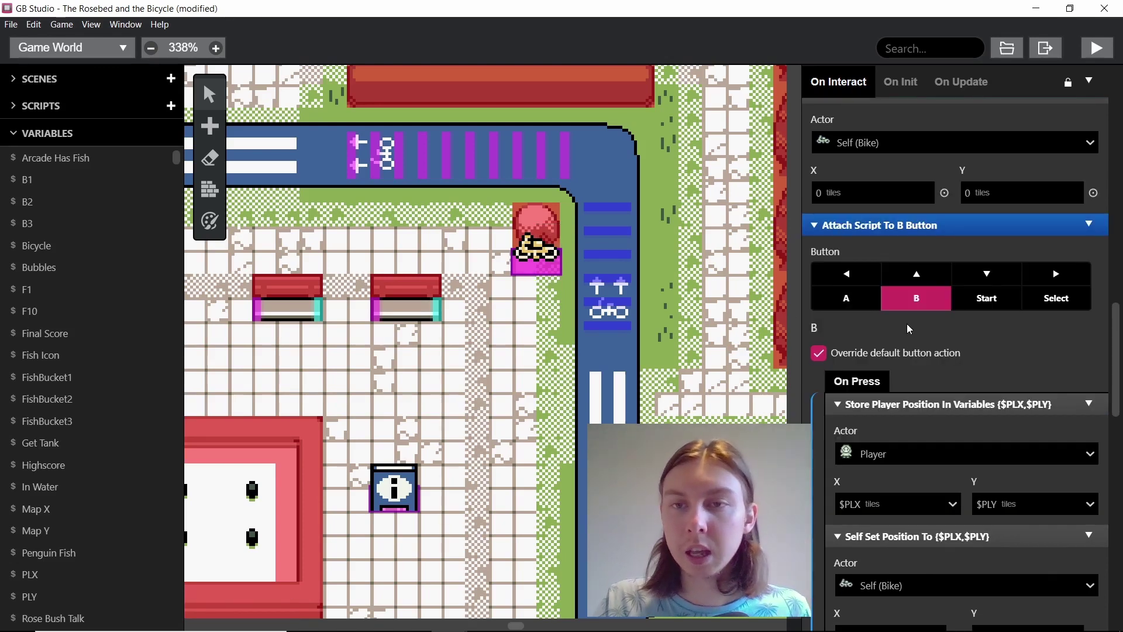
{"action": "scroll", "coordinate": [935, 257], "scroll_direction": "up", "scroll_amount": 6}
{"action": "scroll", "coordinate": [929, 264], "scroll_direction": "down", "scroll_amount": 2}
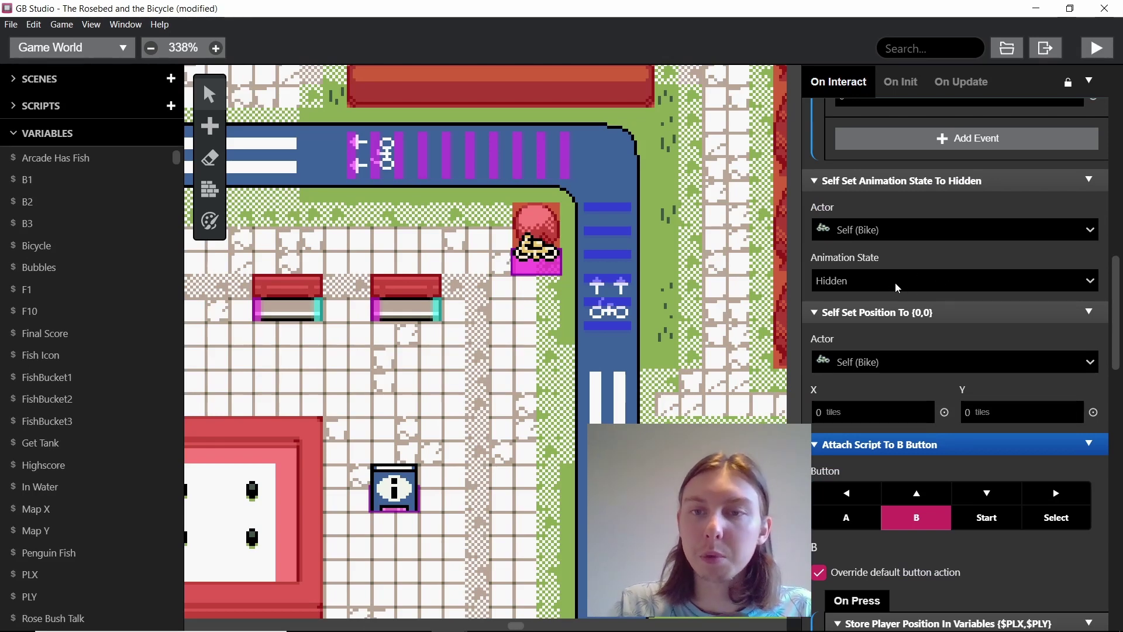
{"action": "scroll", "coordinate": [895, 283], "scroll_direction": "down", "scroll_amount": 3}
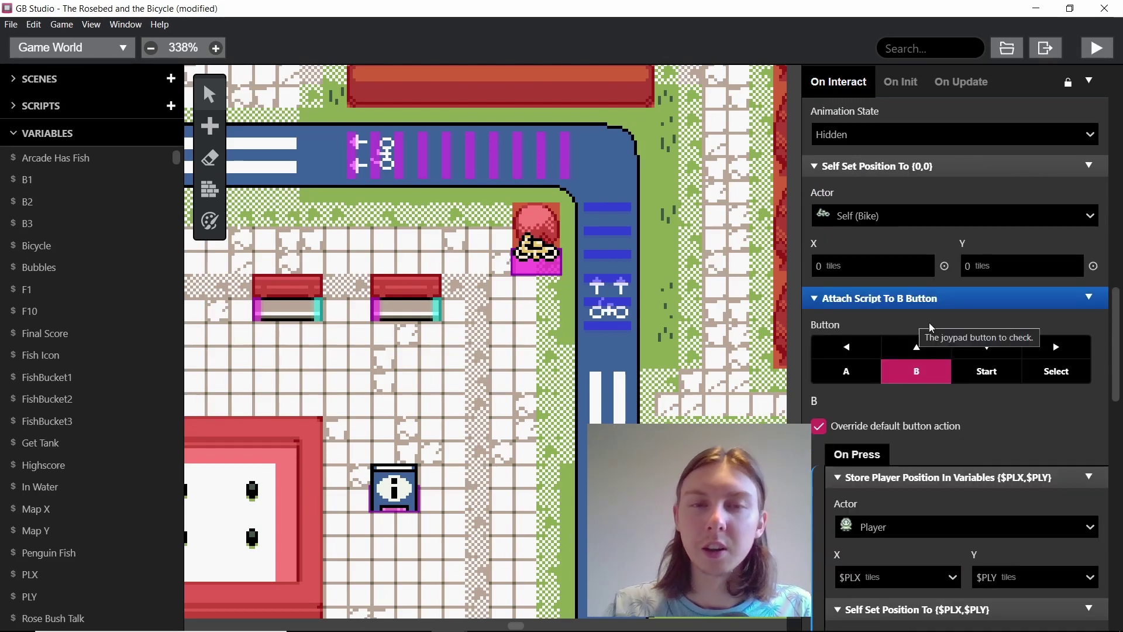
{"action": "scroll", "coordinate": [813, 208], "scroll_direction": "up", "scroll_amount": 2}
{"action": "scroll", "coordinate": [856, 243], "scroll_direction": "down", "scroll_amount": 3}
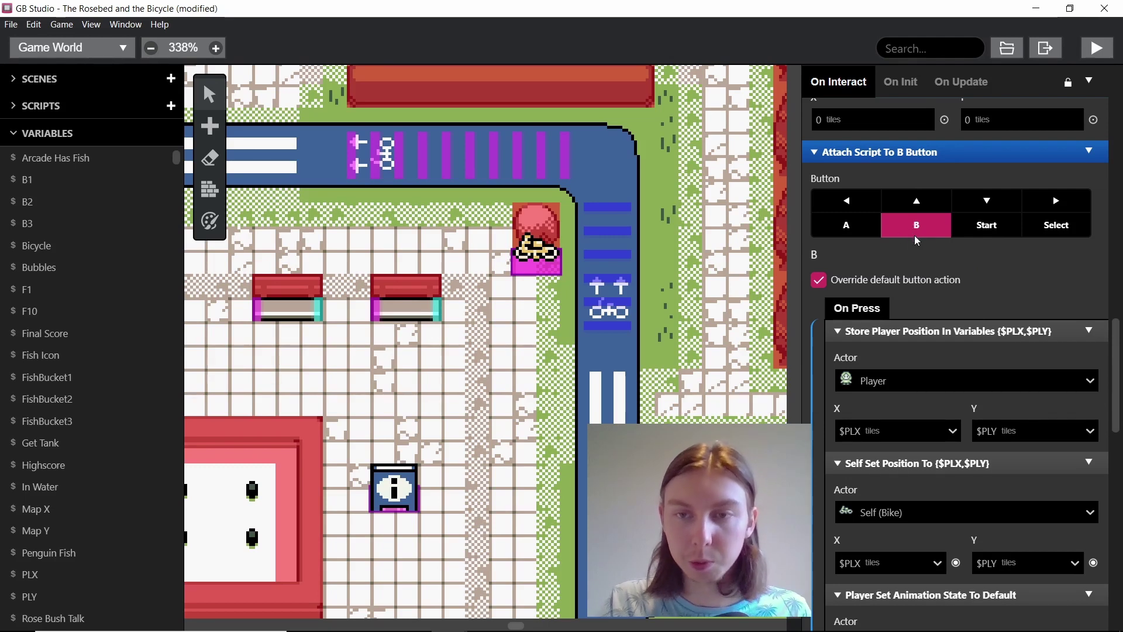
{"action": "scroll", "coordinate": [893, 322], "scroll_direction": "down", "scroll_amount": 1}
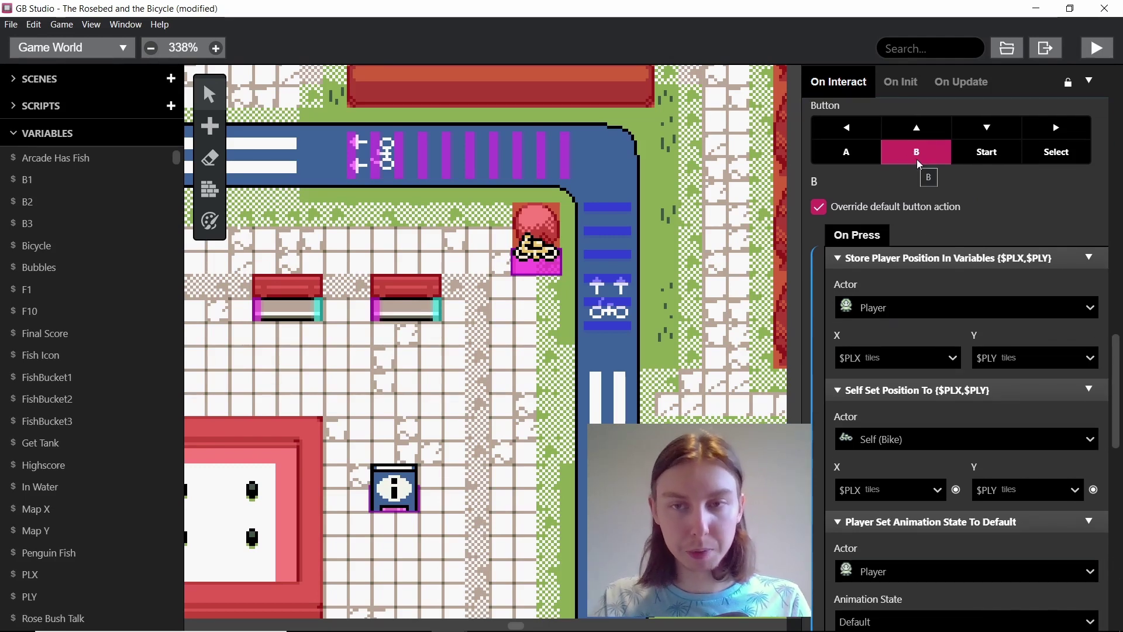
{"action": "scroll", "coordinate": [964, 262], "scroll_direction": "down", "scroll_amount": 1}
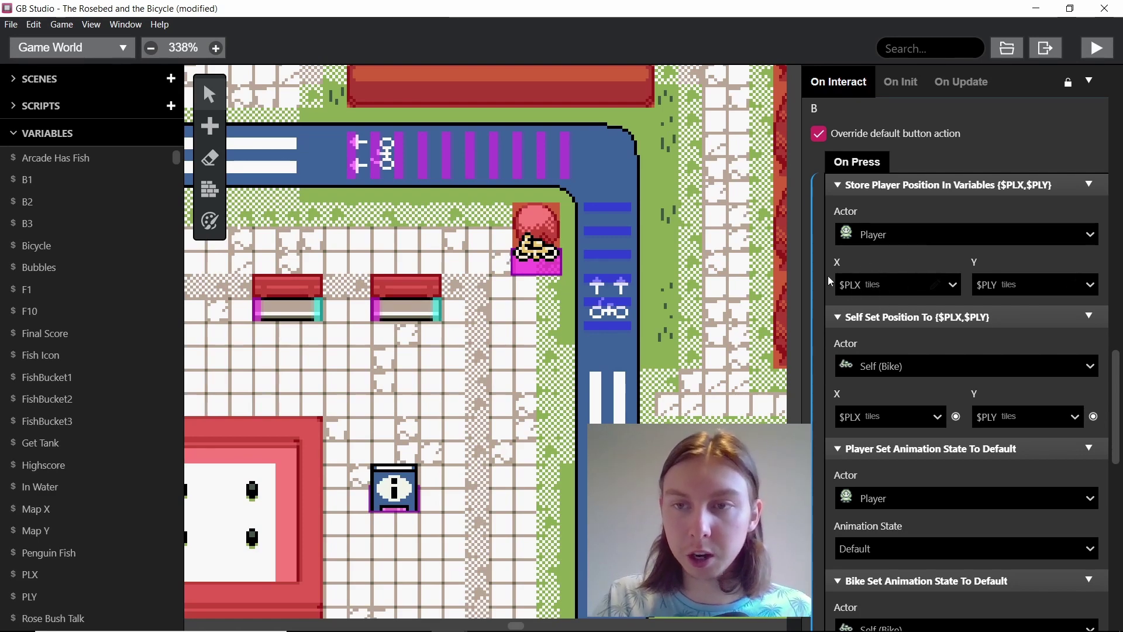
{"action": "scroll", "coordinate": [65, 386], "scroll_direction": "down", "scroll_amount": 3}
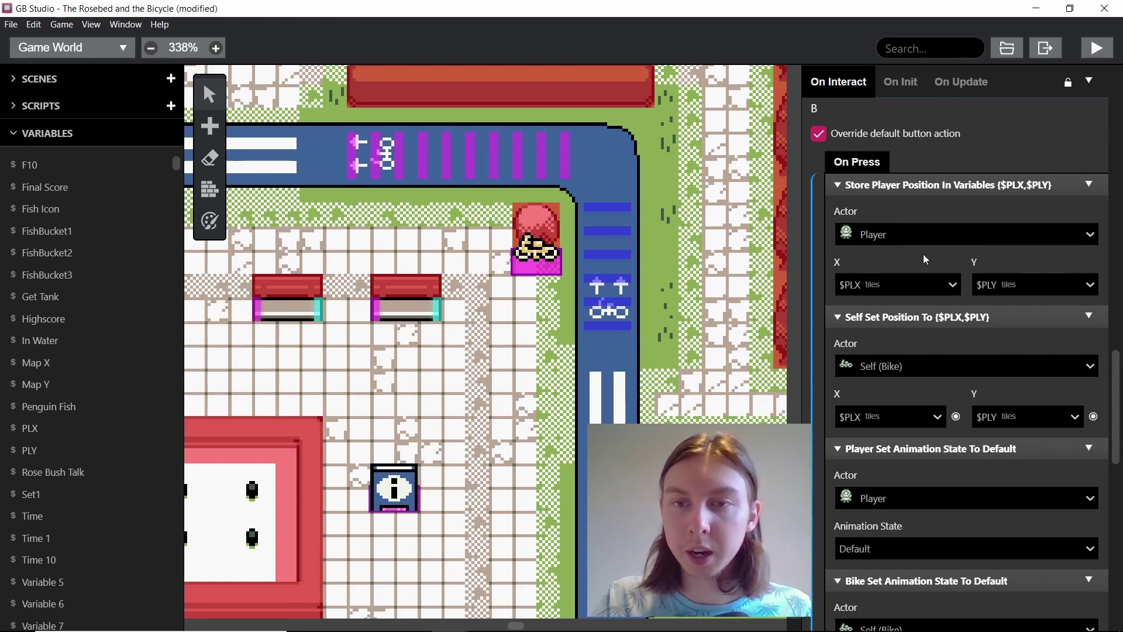
{"action": "scroll", "coordinate": [923, 254], "scroll_direction": "down", "scroll_amount": 1}
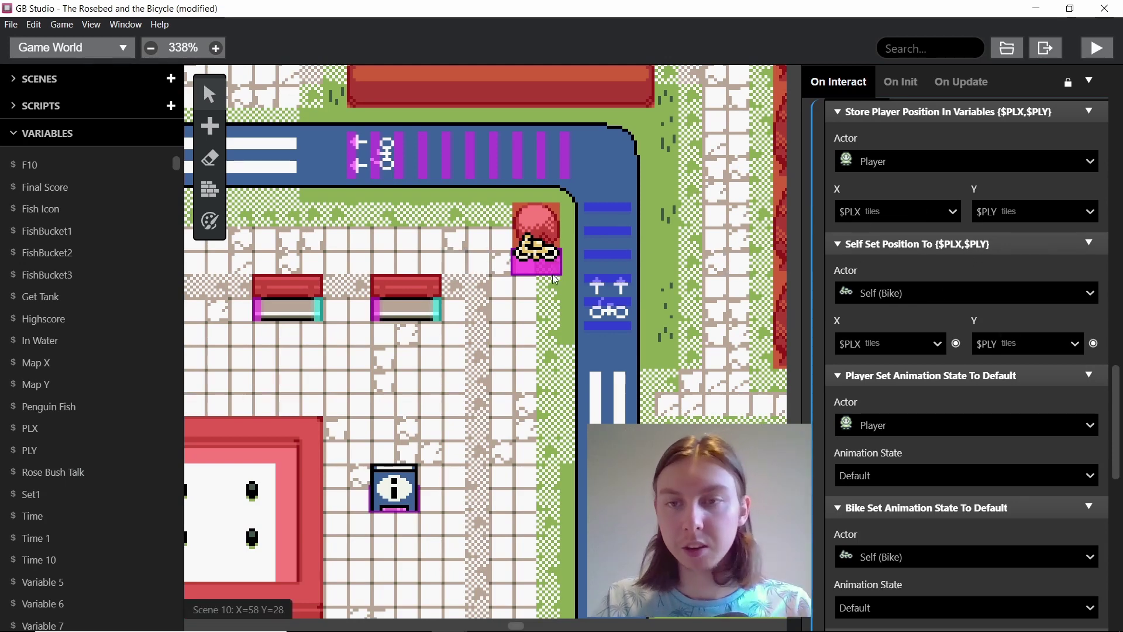
{"action": "scroll", "coordinate": [991, 347], "scroll_direction": "down", "scroll_amount": 3}
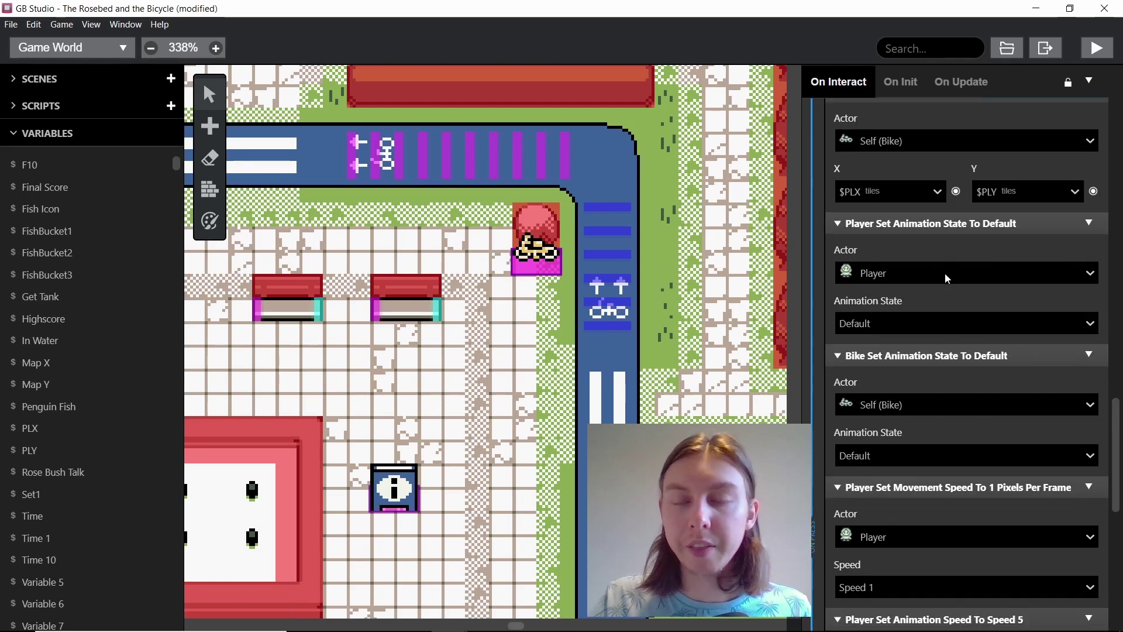
{"action": "left_click", "coordinate": [918, 206]}
{"action": "left_click", "coordinate": [918, 207]}
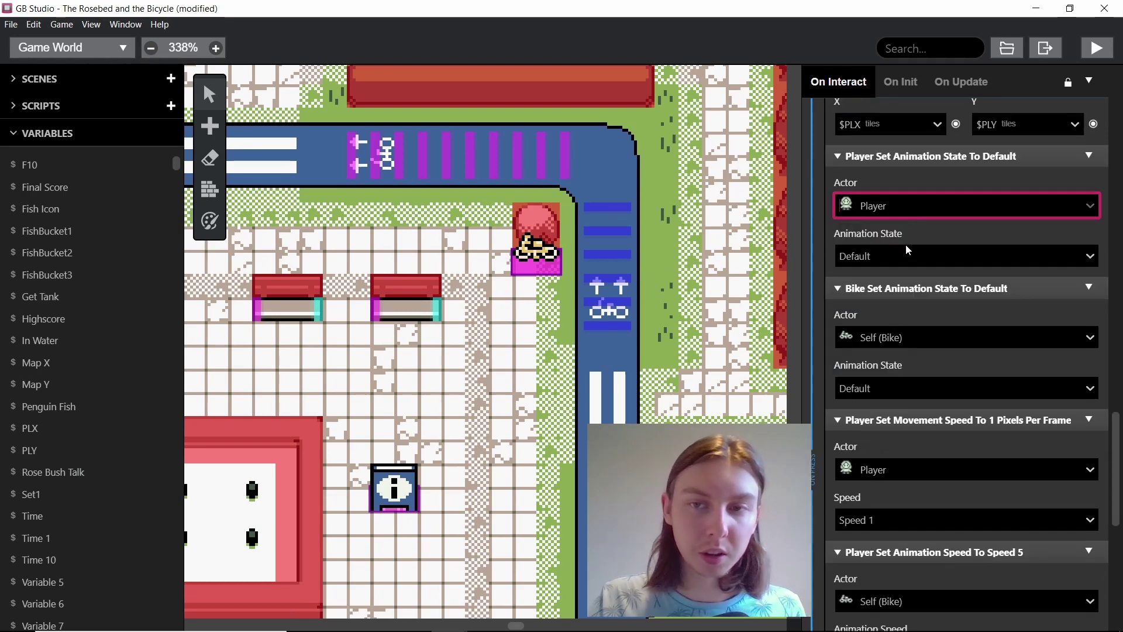
{"action": "scroll", "coordinate": [920, 255], "scroll_direction": "down", "scroll_amount": 1}
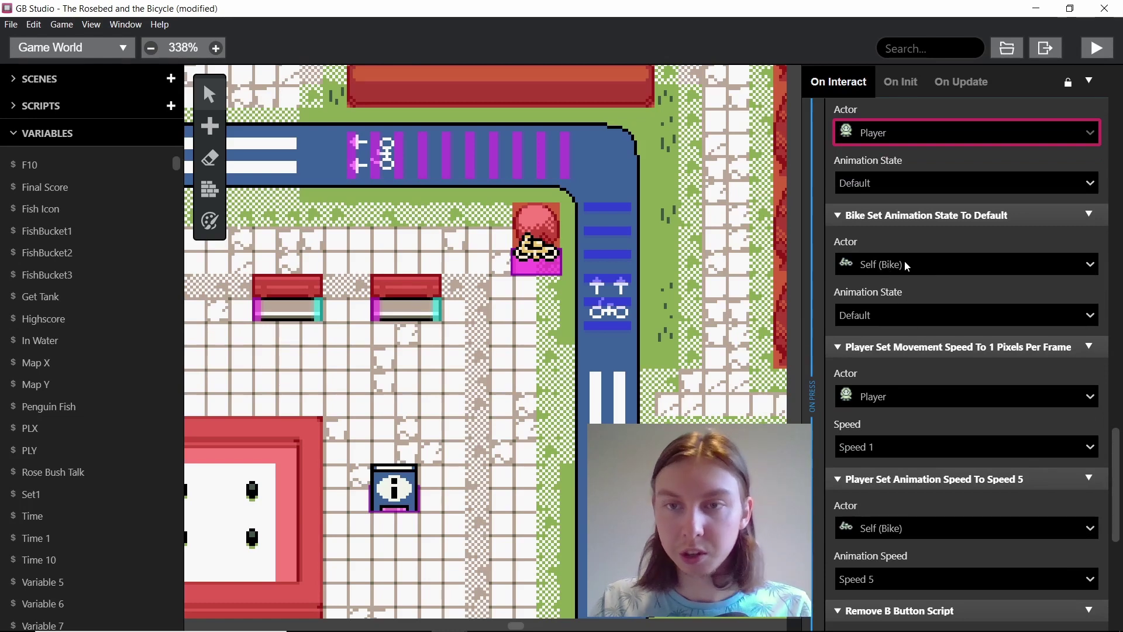
{"action": "scroll", "coordinate": [936, 287], "scroll_direction": "down", "scroll_amount": 1}
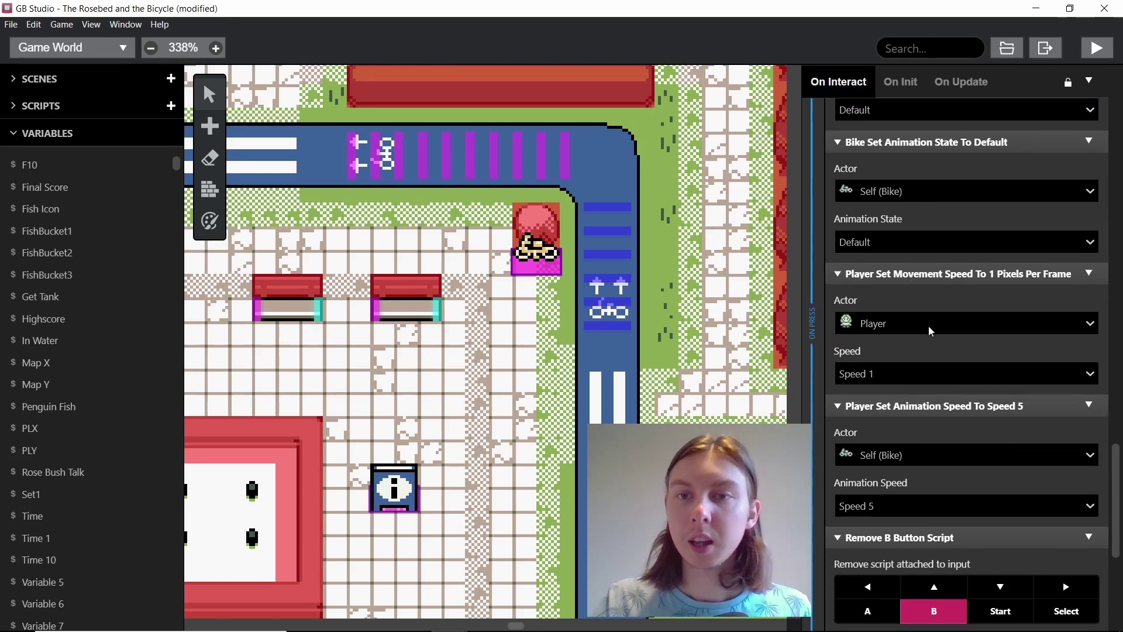
{"action": "scroll", "coordinate": [929, 328], "scroll_direction": "down", "scroll_amount": 1}
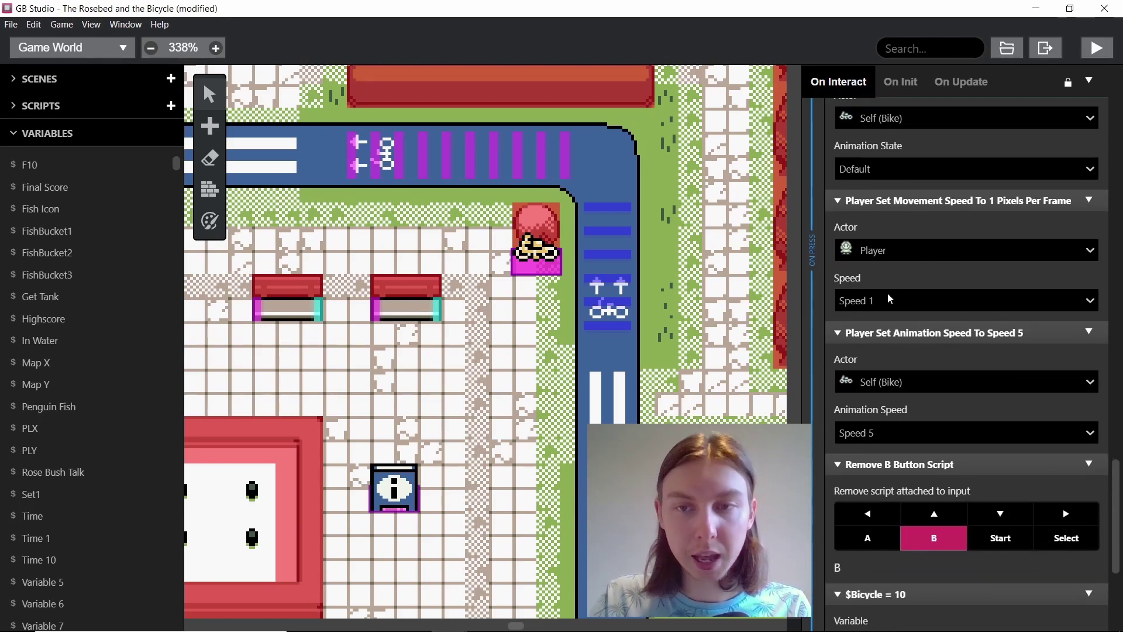
{"action": "scroll", "coordinate": [892, 303], "scroll_direction": "down", "scroll_amount": 3}
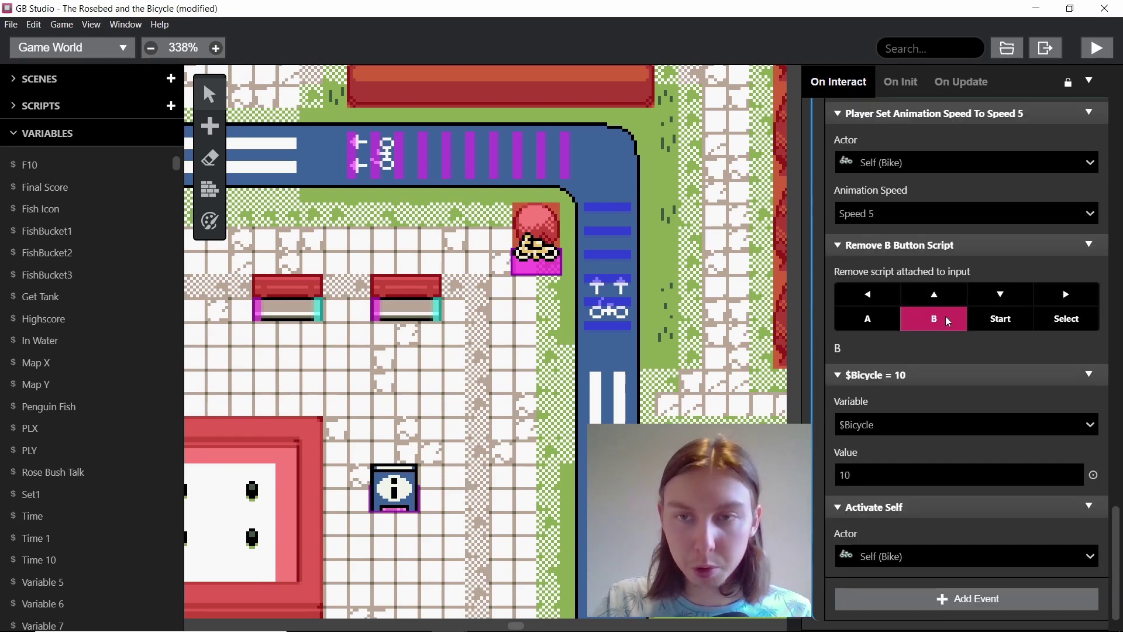
{"action": "scroll", "coordinate": [960, 290], "scroll_direction": "down", "scroll_amount": 1}
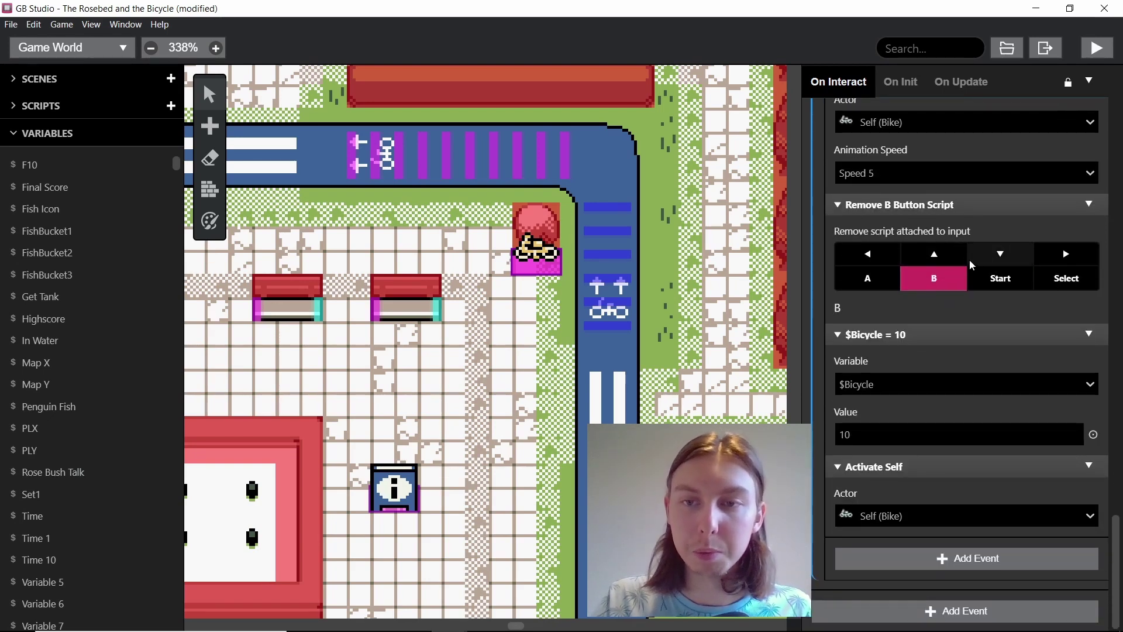
{"action": "scroll", "coordinate": [576, 379], "scroll_direction": "up", "scroll_amount": 10}
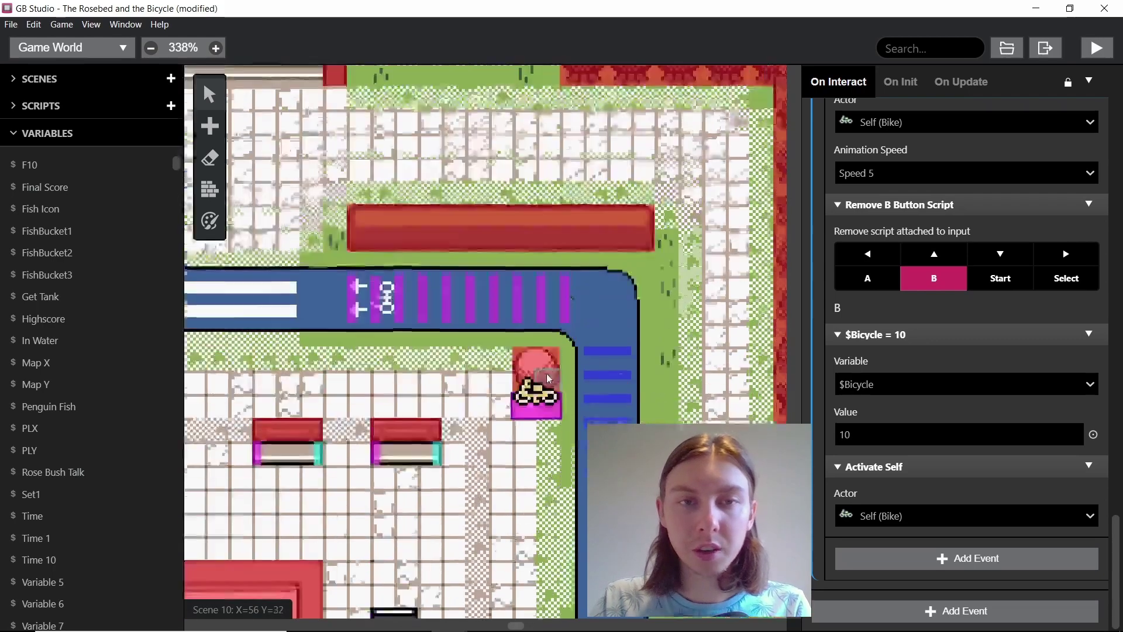
{"action": "scroll", "coordinate": [576, 379], "scroll_direction": "down", "scroll_amount": 10}
{"action": "scroll", "coordinate": [582, 355], "scroll_direction": "down", "scroll_amount": 2}
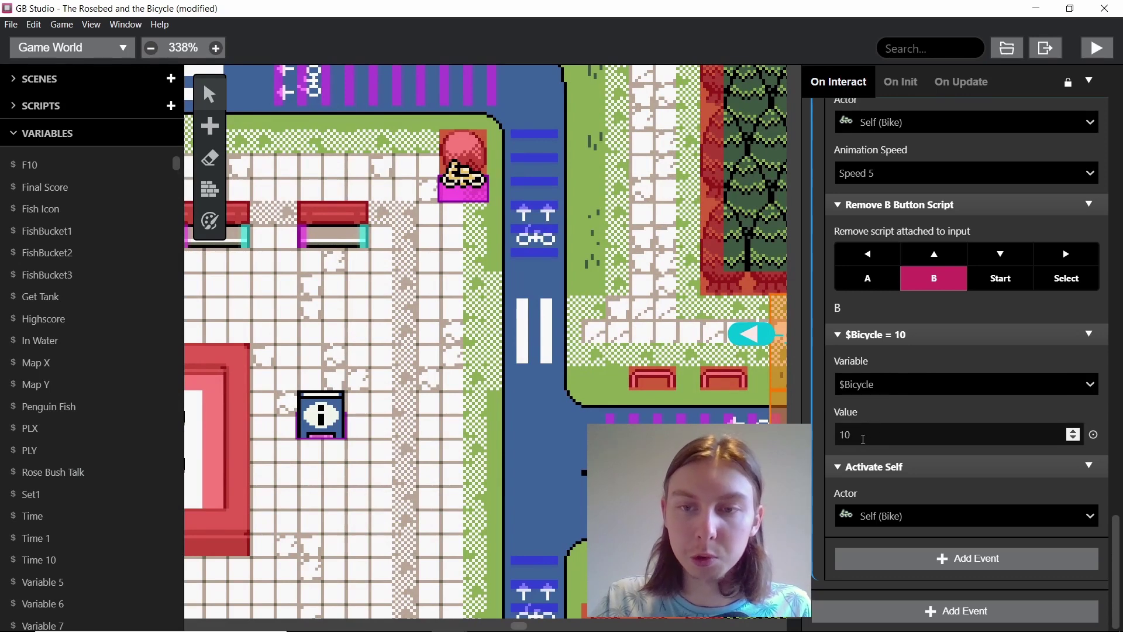
{"action": "scroll", "coordinate": [877, 427], "scroll_direction": "up", "scroll_amount": 8}
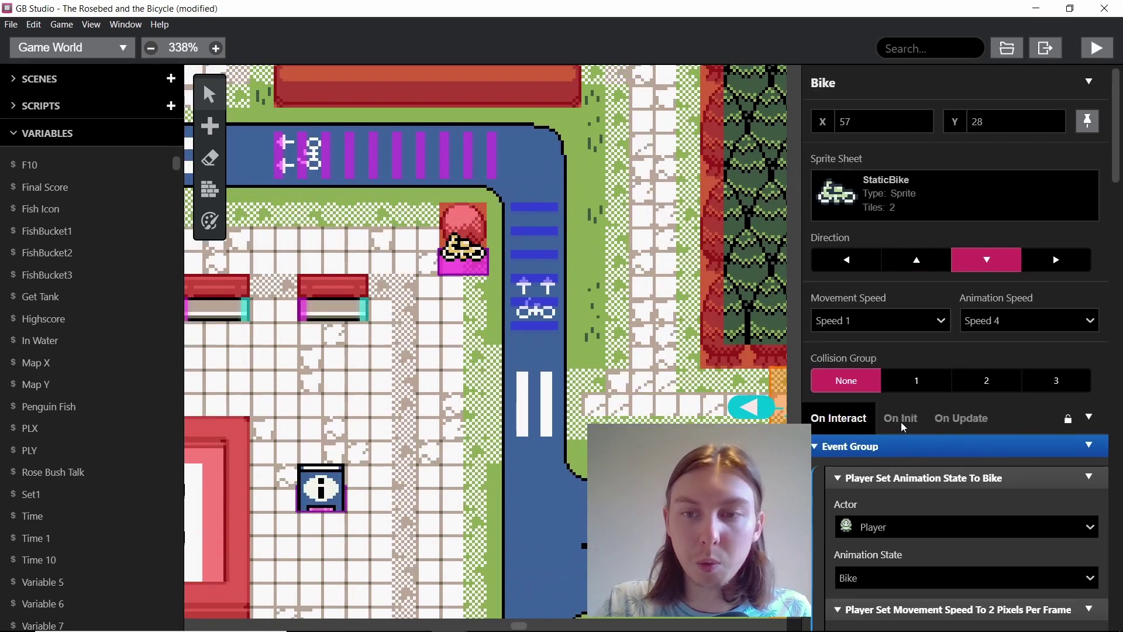
{"action": "left_click", "coordinate": [901, 419]}
{"action": "scroll", "coordinate": [904, 380], "scroll_direction": "down", "scroll_amount": 4}
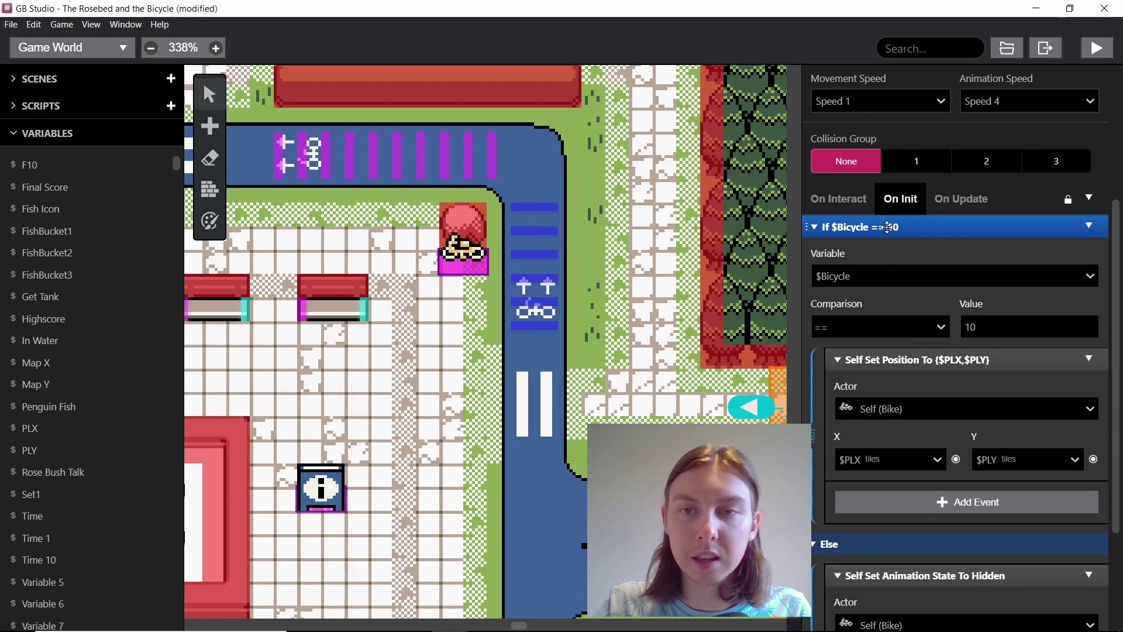
{"action": "scroll", "coordinate": [929, 182], "scroll_direction": "down", "scroll_amount": 1}
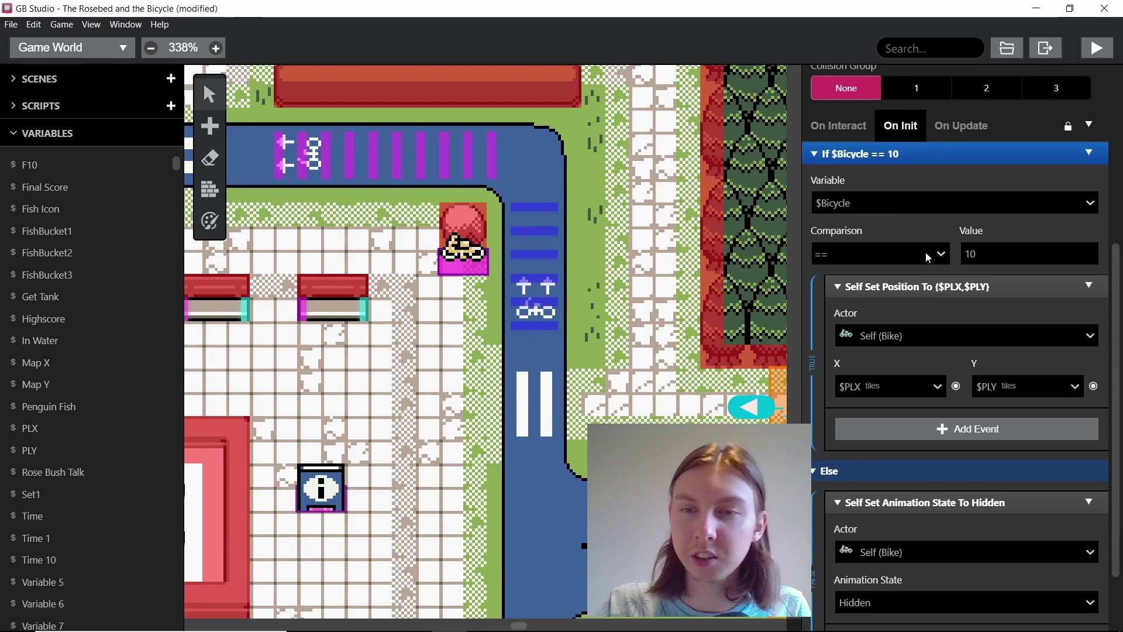
{"action": "scroll", "coordinate": [936, 255], "scroll_direction": "down", "scroll_amount": 1}
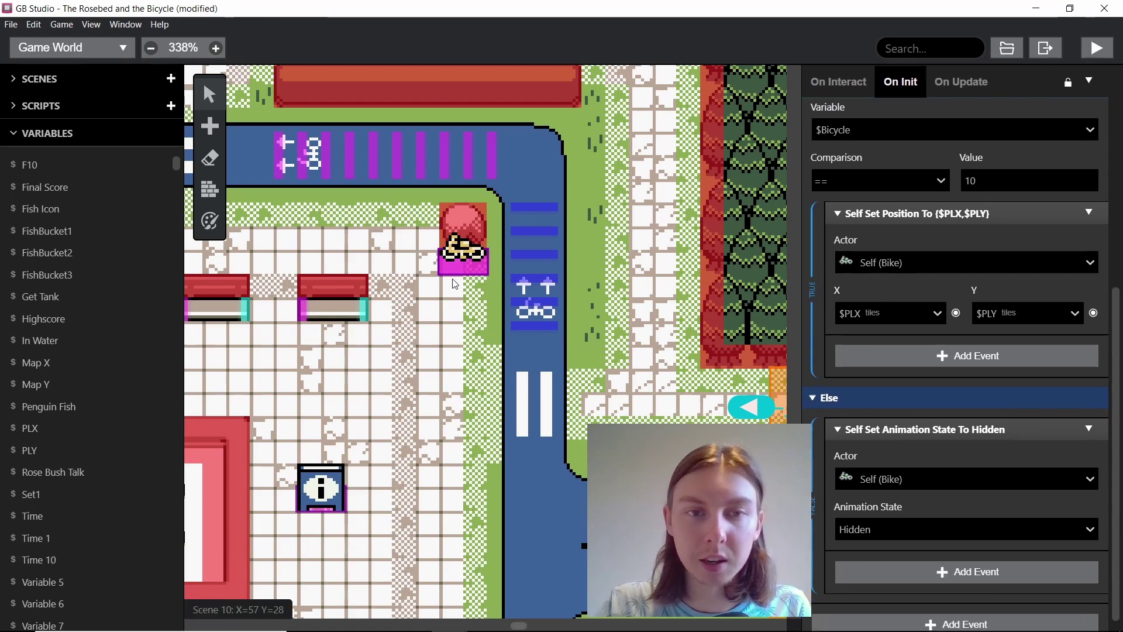
{"action": "scroll", "coordinate": [905, 282], "scroll_direction": "down", "scroll_amount": 1}
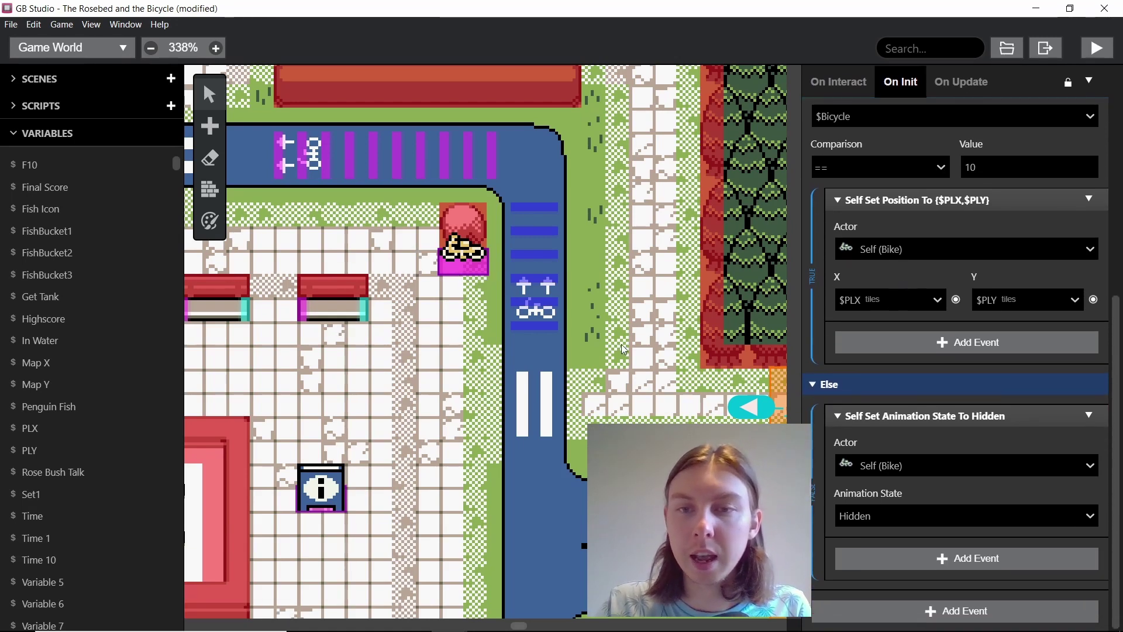
{"action": "scroll", "coordinate": [440, 266], "scroll_direction": "up", "scroll_amount": 1}
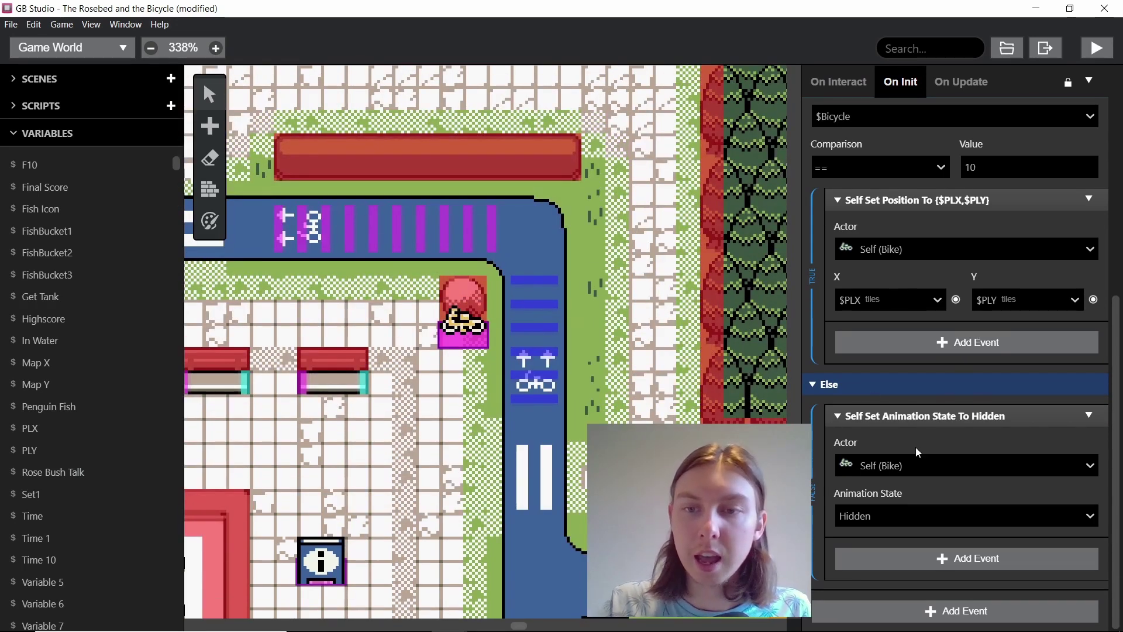
{"action": "scroll", "coordinate": [969, 181], "scroll_direction": "up", "scroll_amount": 2}
{"action": "scroll", "coordinate": [963, 220], "scroll_direction": "down", "scroll_amount": 2}
{"action": "scroll", "coordinate": [1013, 201], "scroll_direction": "up", "scroll_amount": 2}
{"action": "scroll", "coordinate": [968, 219], "scroll_direction": "down", "scroll_amount": 1}
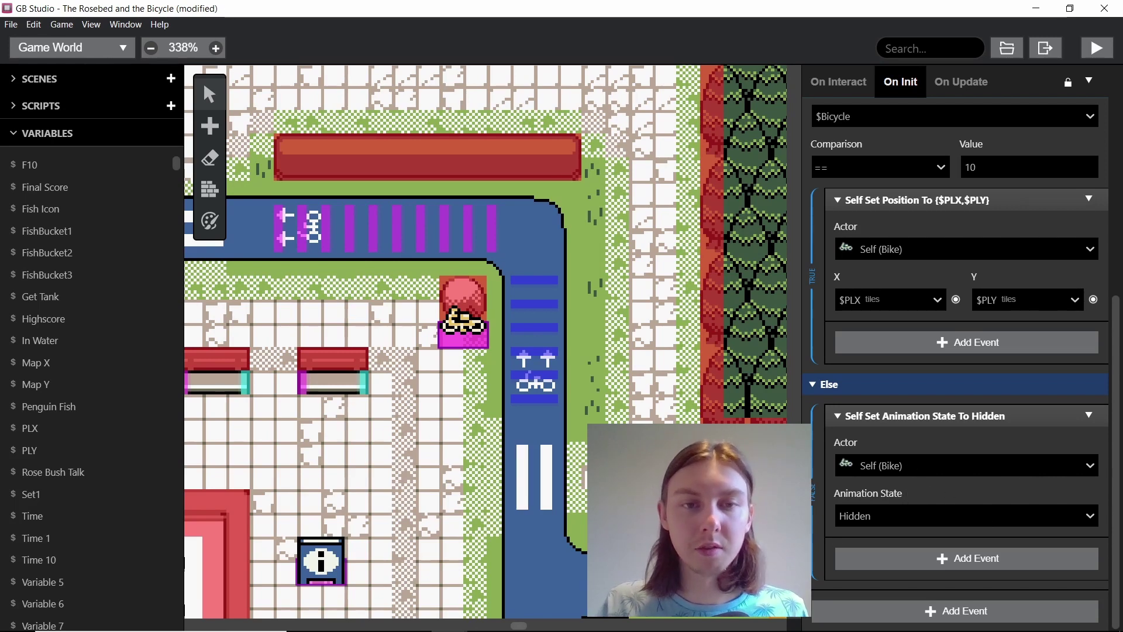
- Show the Bike actor's On Update script, which is empty
{"action": "scroll", "coordinate": [890, 471], "scroll_direction": "up", "scroll_amount": 10}
{"action": "left_click", "coordinate": [953, 424]}
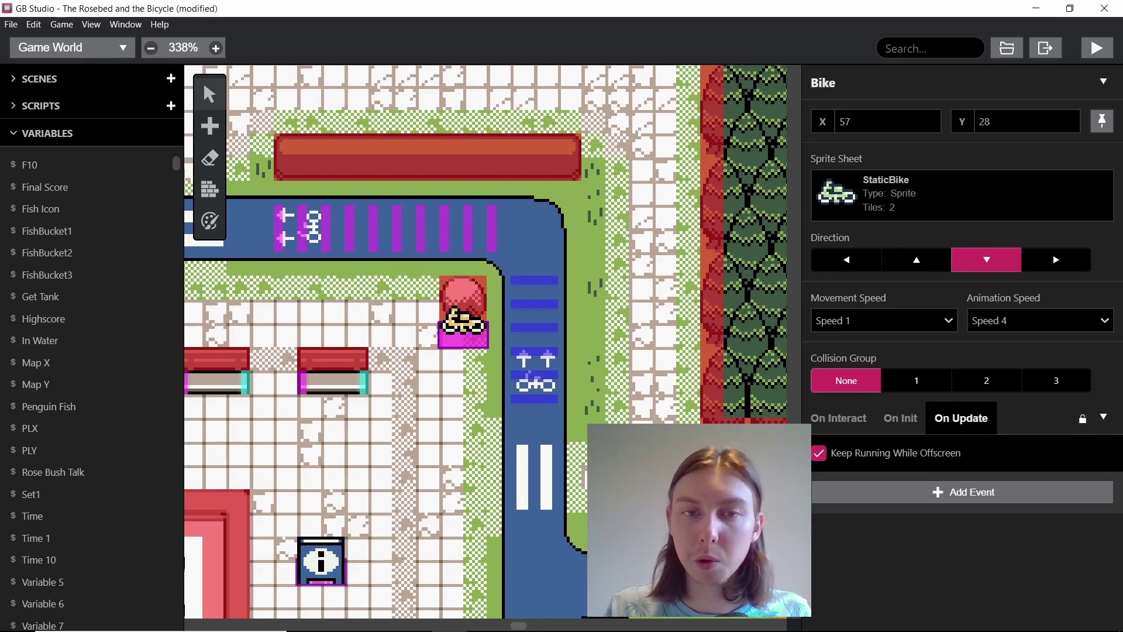
{"action": "left_click", "coordinate": [493, 363]}
{"action": "scroll", "coordinate": [935, 342], "scroll_direction": "up", "scroll_amount": 5}
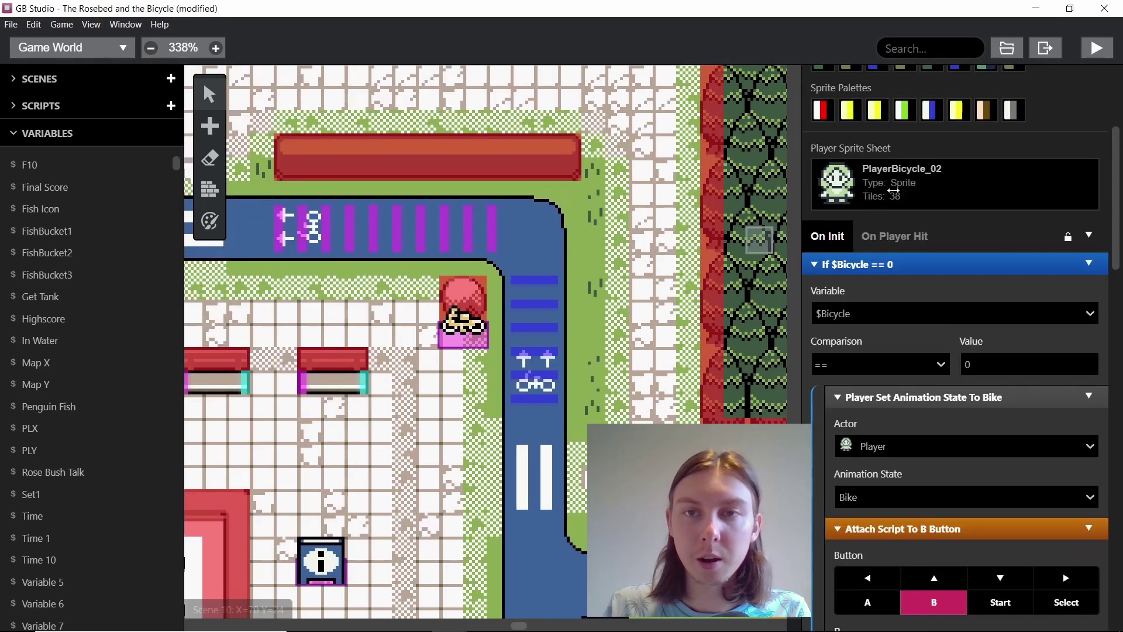
{"action": "scroll", "coordinate": [900, 325], "scroll_direction": "down", "scroll_amount": 5}
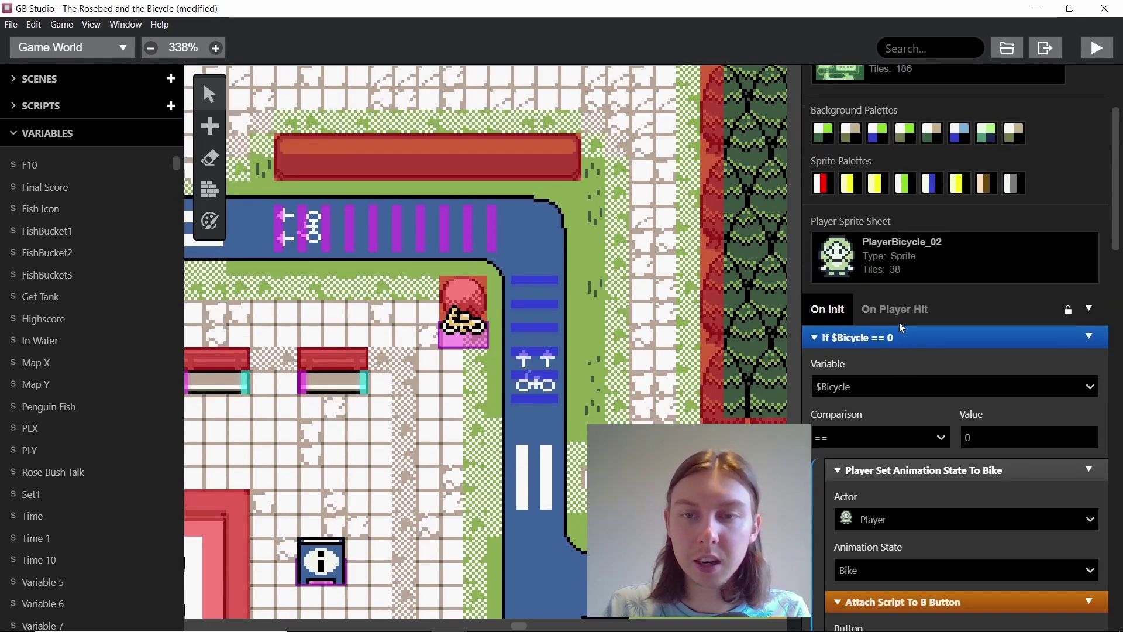
{"action": "scroll", "coordinate": [466, 375], "scroll_direction": "right", "scroll_amount": 4}
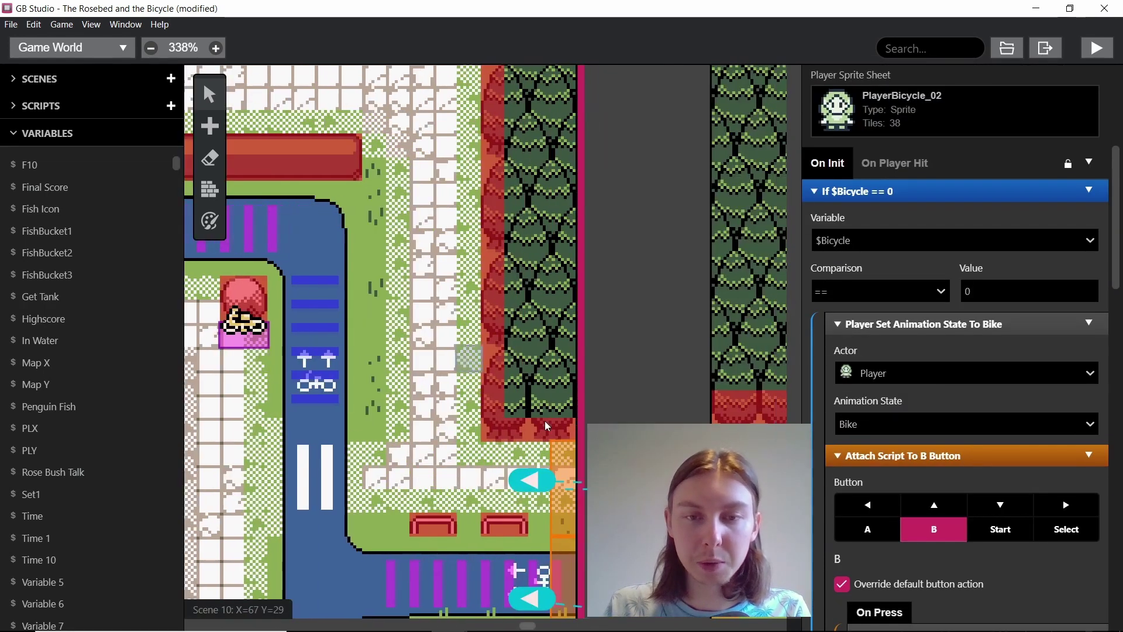
{"action": "scroll", "coordinate": [579, 500], "scroll_direction": "down", "scroll_amount": 1}
{"action": "scroll", "coordinate": [580, 500], "scroll_direction": "left", "scroll_amount": 4}
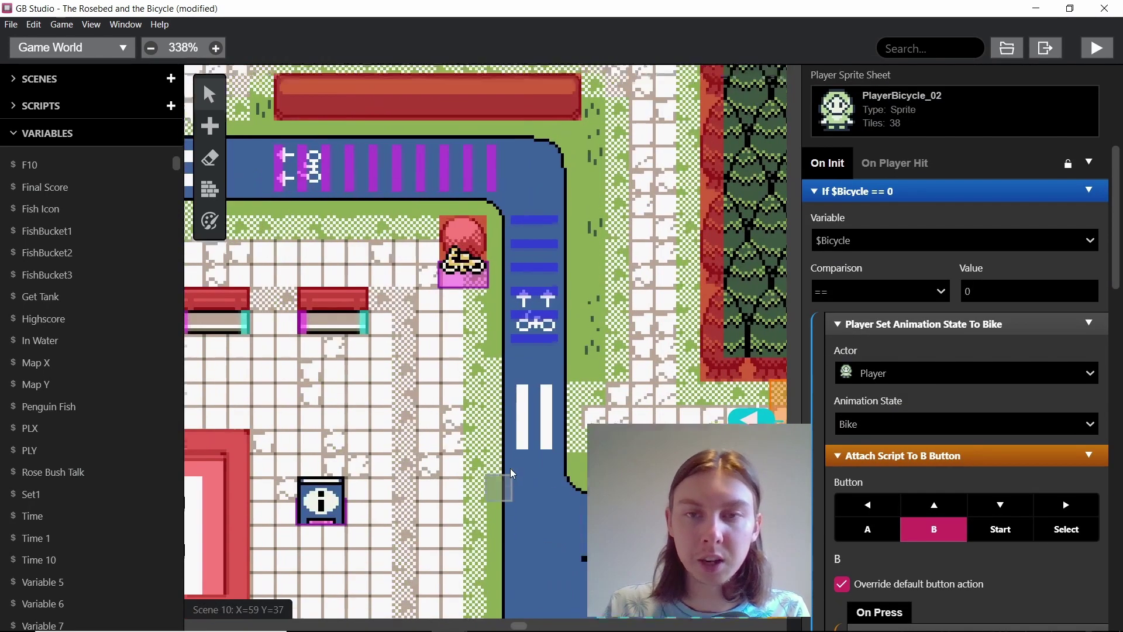
{"action": "scroll", "coordinate": [579, 500], "scroll_direction": "up", "scroll_amount": 3}
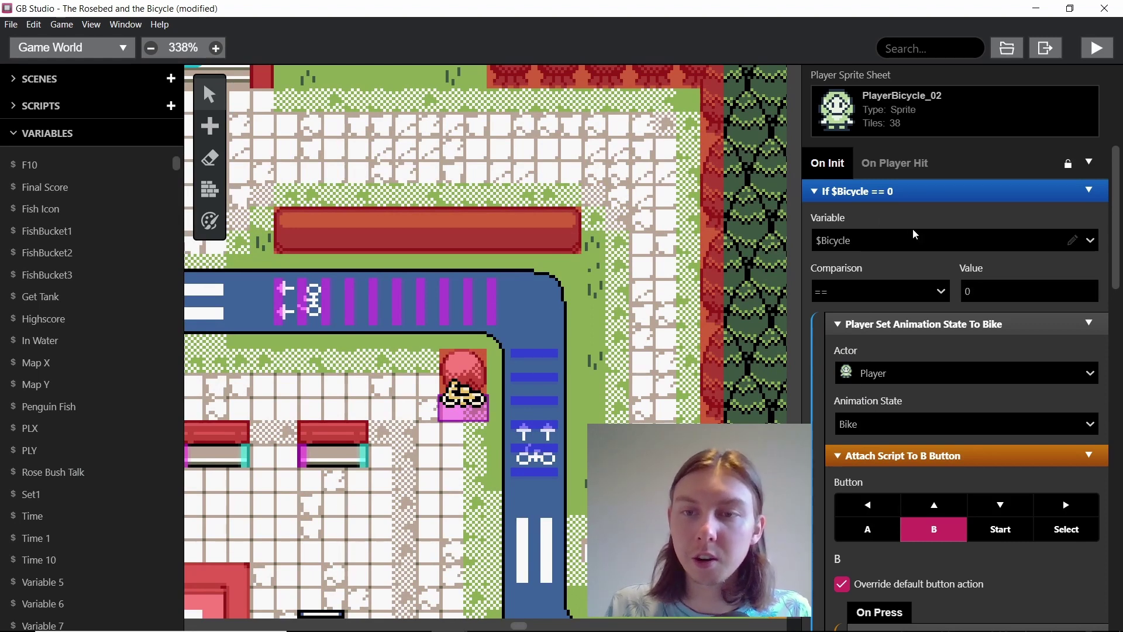
{"action": "scroll", "coordinate": [915, 238], "scroll_direction": "down", "scroll_amount": 1}
{"action": "scroll", "coordinate": [872, 358], "scroll_direction": "down", "scroll_amount": 1}
{"action": "scroll", "coordinate": [969, 245], "scroll_direction": "down", "scroll_amount": 3}
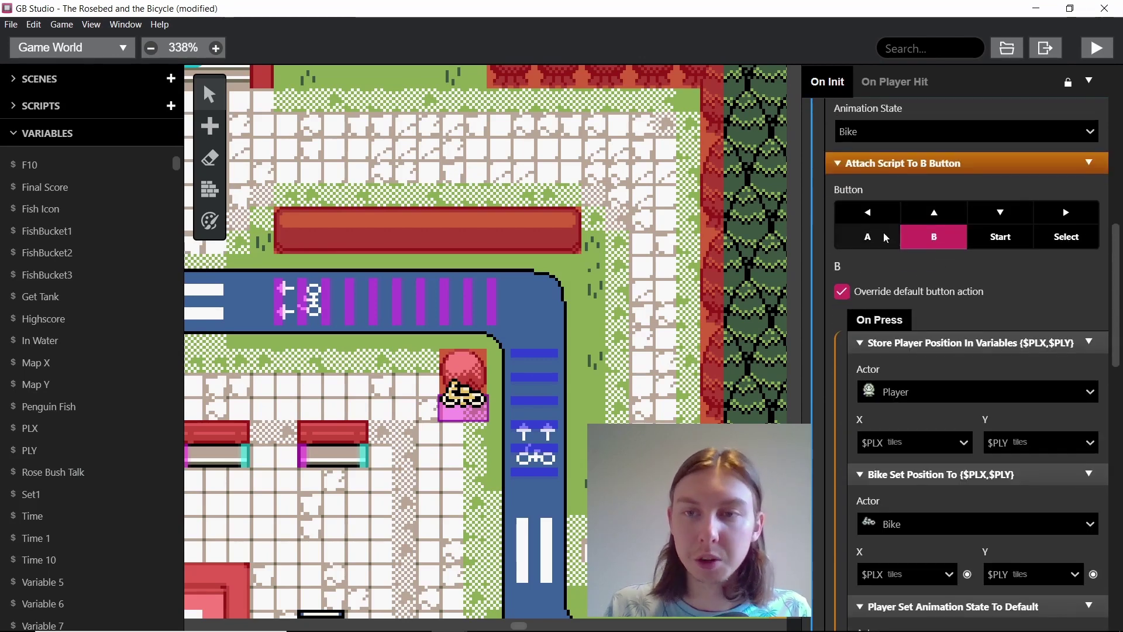
{"action": "scroll", "coordinate": [878, 310], "scroll_direction": "up", "scroll_amount": 3}
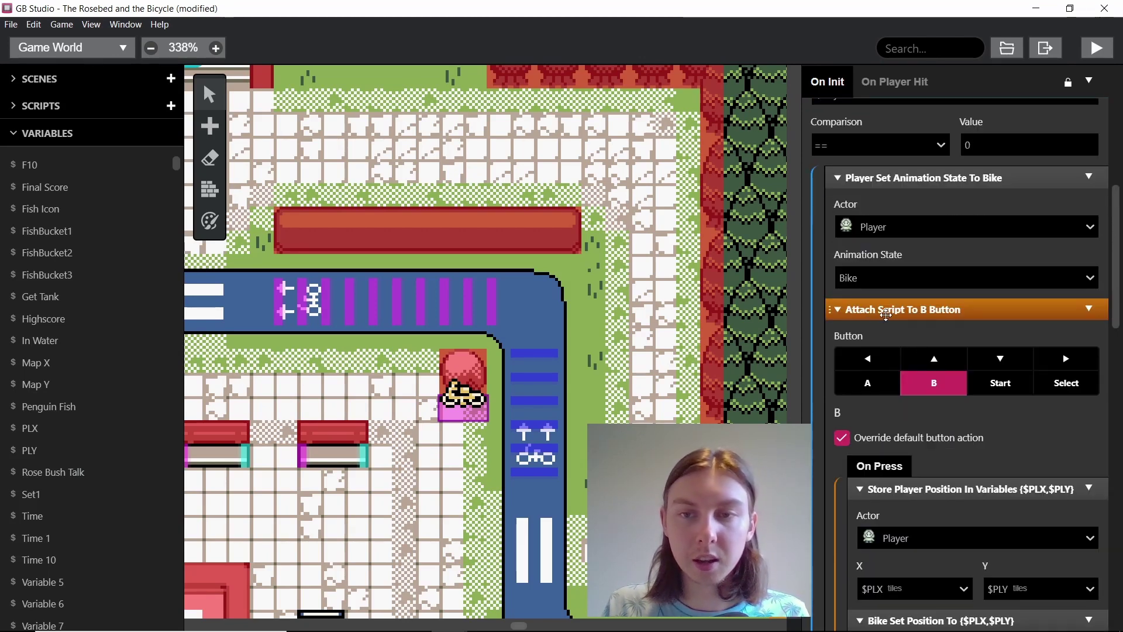
{"action": "scroll", "coordinate": [897, 394], "scroll_direction": "down", "scroll_amount": 4}
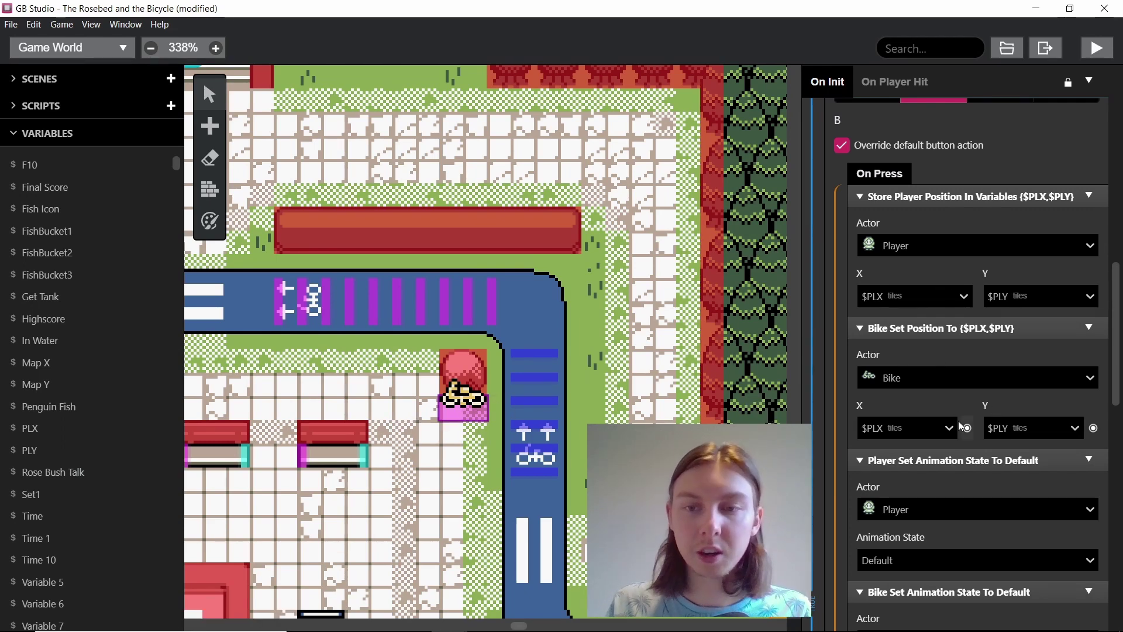
{"action": "scroll", "coordinate": [950, 431], "scroll_direction": "down", "scroll_amount": 1}
{"action": "scroll", "coordinate": [953, 427], "scroll_direction": "up", "scroll_amount": 1}
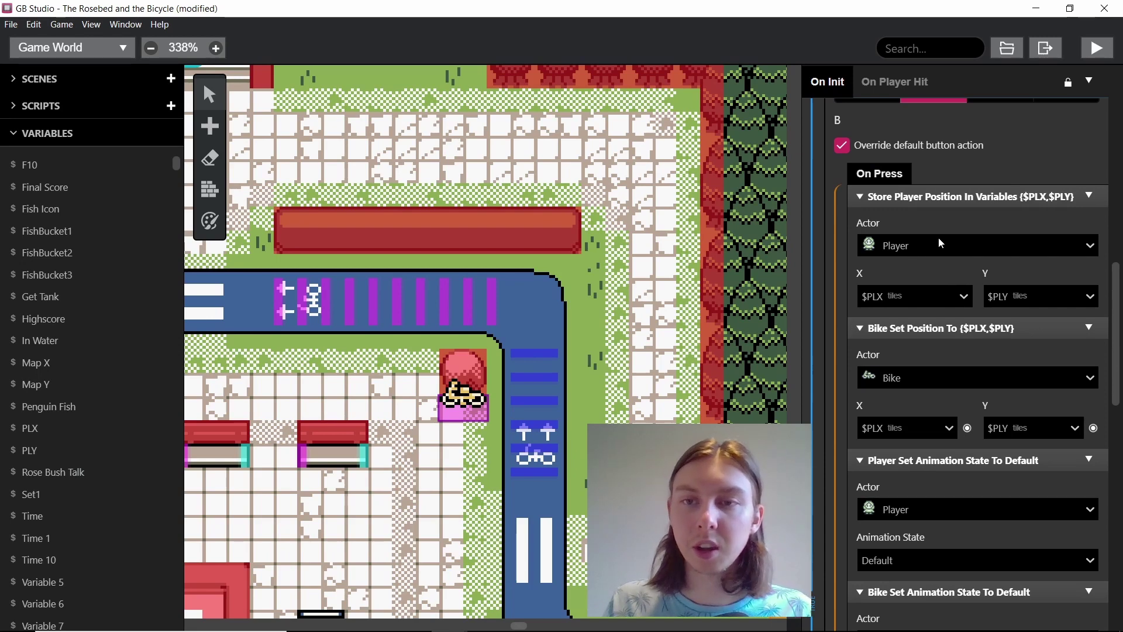
{"action": "scroll", "coordinate": [963, 424], "scroll_direction": "down", "scroll_amount": 6}
{"action": "scroll", "coordinate": [928, 318], "scroll_direction": "up", "scroll_amount": 2}
{"action": "scroll", "coordinate": [942, 325], "scroll_direction": "down", "scroll_amount": 4}
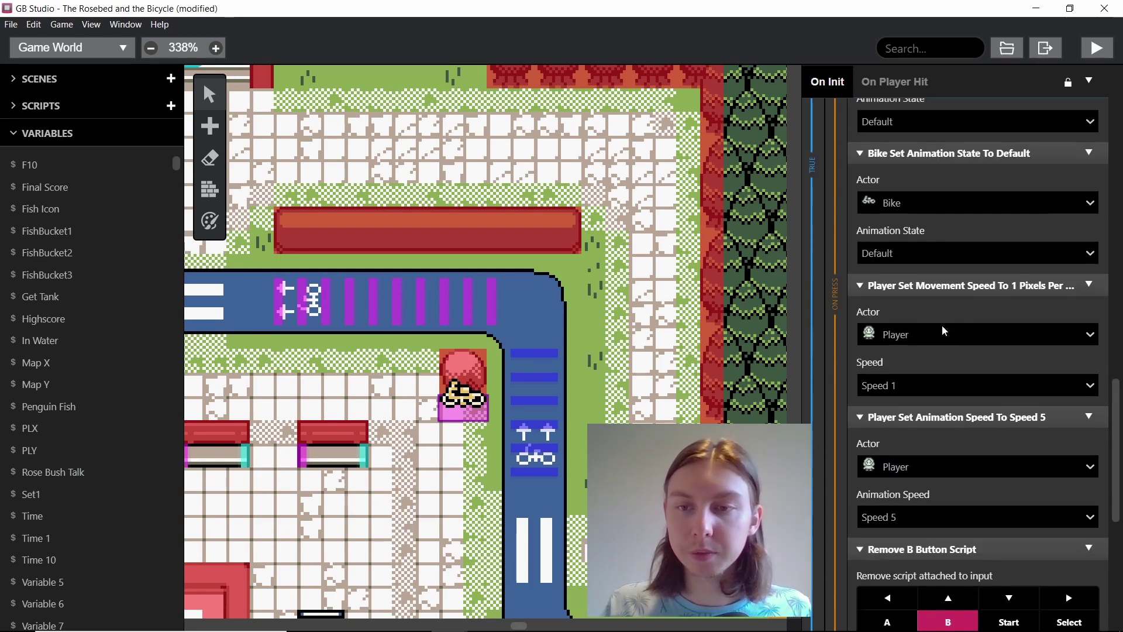
{"action": "scroll", "coordinate": [918, 247], "scroll_direction": "down", "scroll_amount": 2}
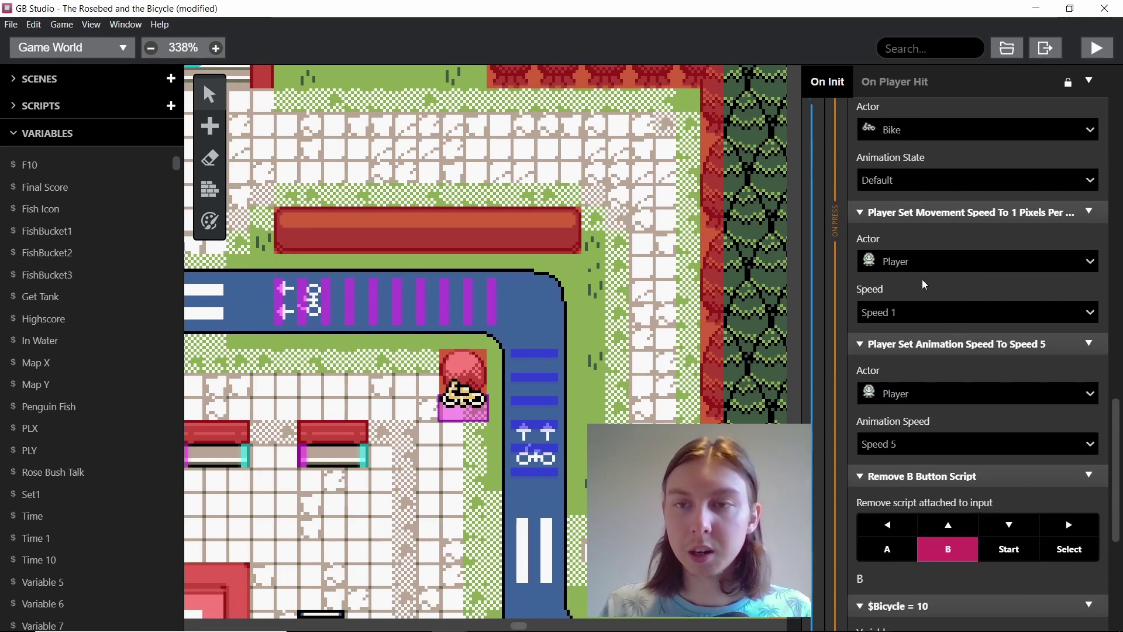
{"action": "scroll", "coordinate": [937, 298], "scroll_direction": "down", "scroll_amount": 2}
{"action": "scroll", "coordinate": [948, 180], "scroll_direction": "down", "scroll_amount": 4}
{"action": "scroll", "coordinate": [870, 325], "scroll_direction": "down", "scroll_amount": 2}
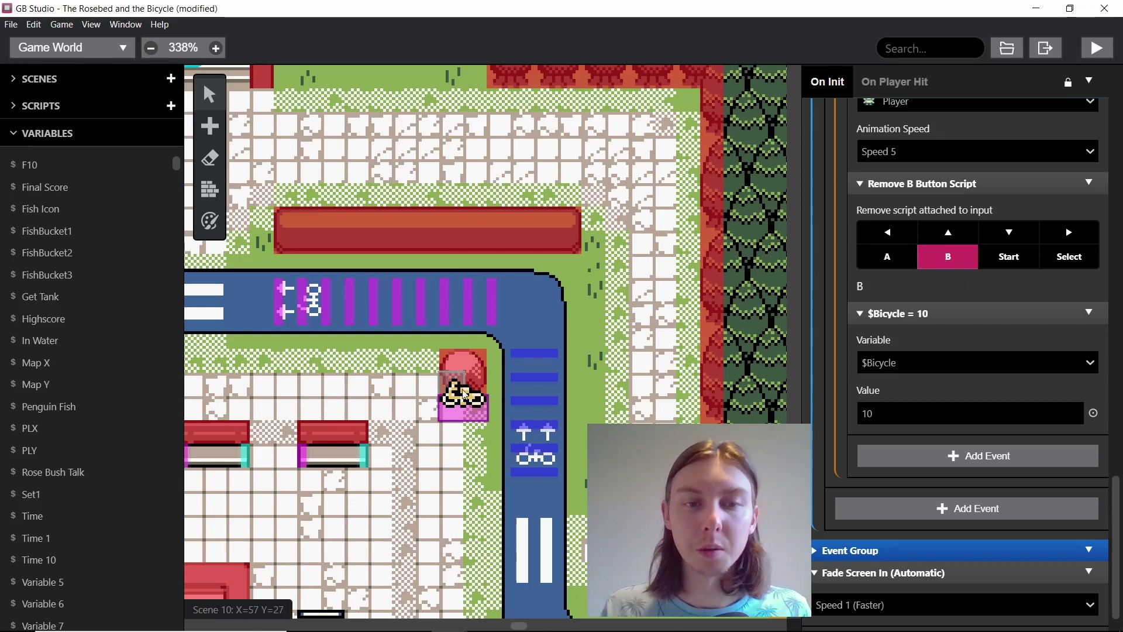
{"action": "scroll", "coordinate": [968, 278], "scroll_direction": "down", "scroll_amount": 1}
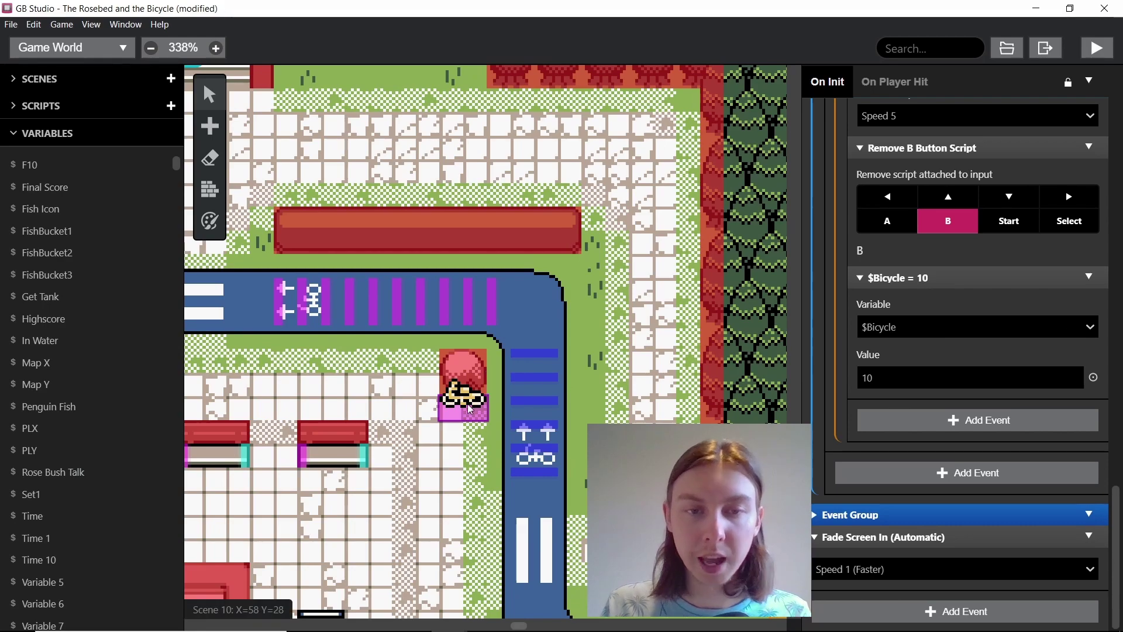
{"action": "scroll", "coordinate": [475, 419], "scroll_direction": "right", "scroll_amount": 5}
{"action": "scroll", "coordinate": [473, 417], "scroll_direction": "up", "scroll_amount": 10}
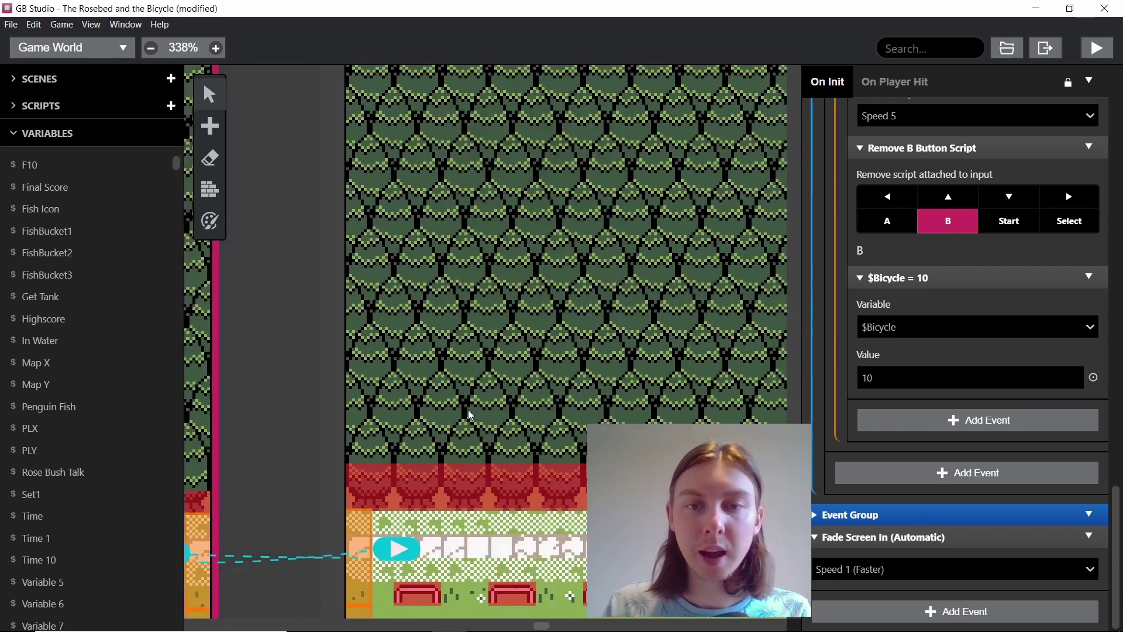
{"action": "scroll", "coordinate": [471, 414], "scroll_direction": "down", "scroll_amount": 10}
{"action": "scroll", "coordinate": [471, 415], "scroll_direction": "left", "scroll_amount": 5}
{"action": "scroll", "coordinate": [470, 413], "scroll_direction": "left", "scroll_amount": 5}
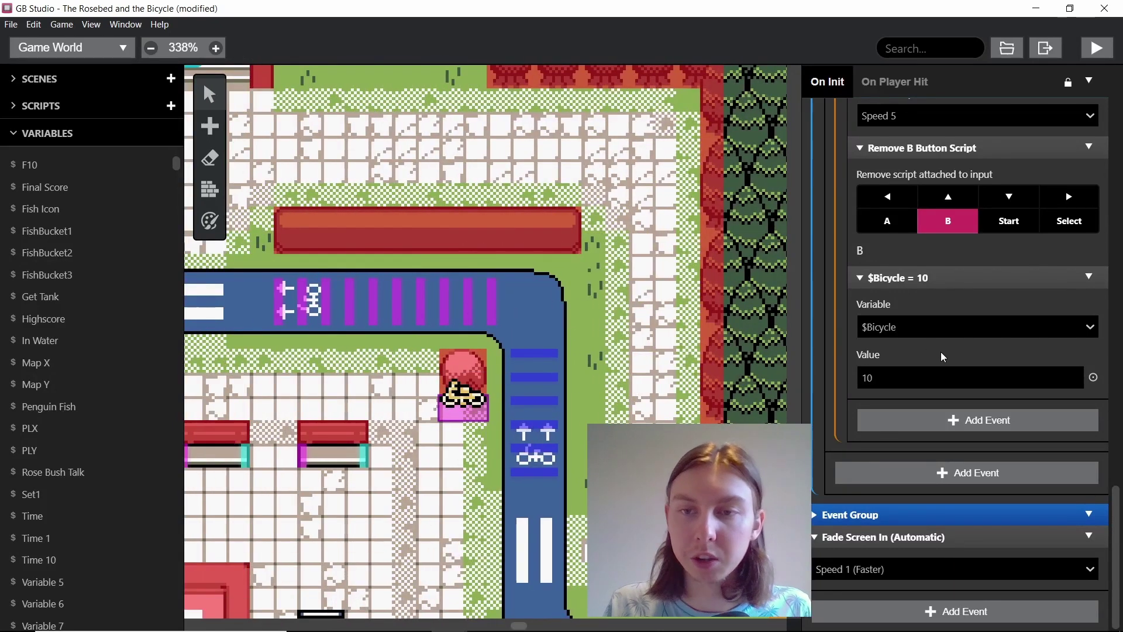
{"action": "scroll", "coordinate": [779, 387], "scroll_direction": "down", "scroll_amount": 3}
{"action": "scroll", "coordinate": [965, 351], "scroll_direction": "up", "scroll_amount": 10}
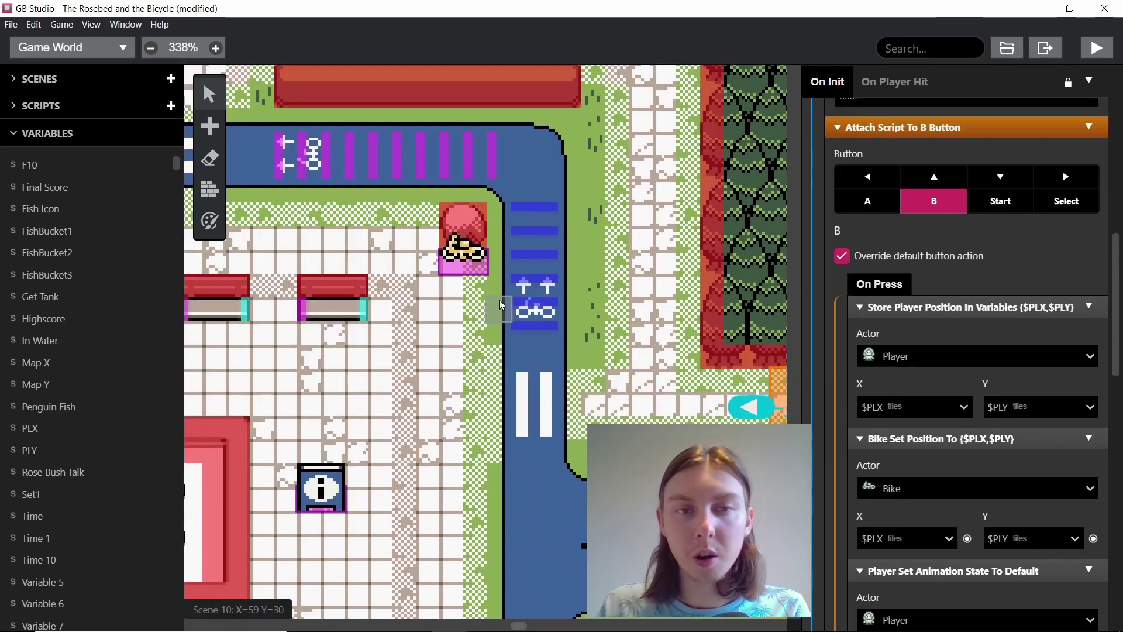
- Zoom the map to 213% and select the Bike actor to show its StaticBike properties
{"action": "scroll", "coordinate": [498, 312], "scroll_direction": "down", "scroll_amount": 2, "text": "ctrl"}
{"action": "scroll", "coordinate": [498, 312], "scroll_direction": "down", "scroll_amount": 2, "text": "ctrl"}
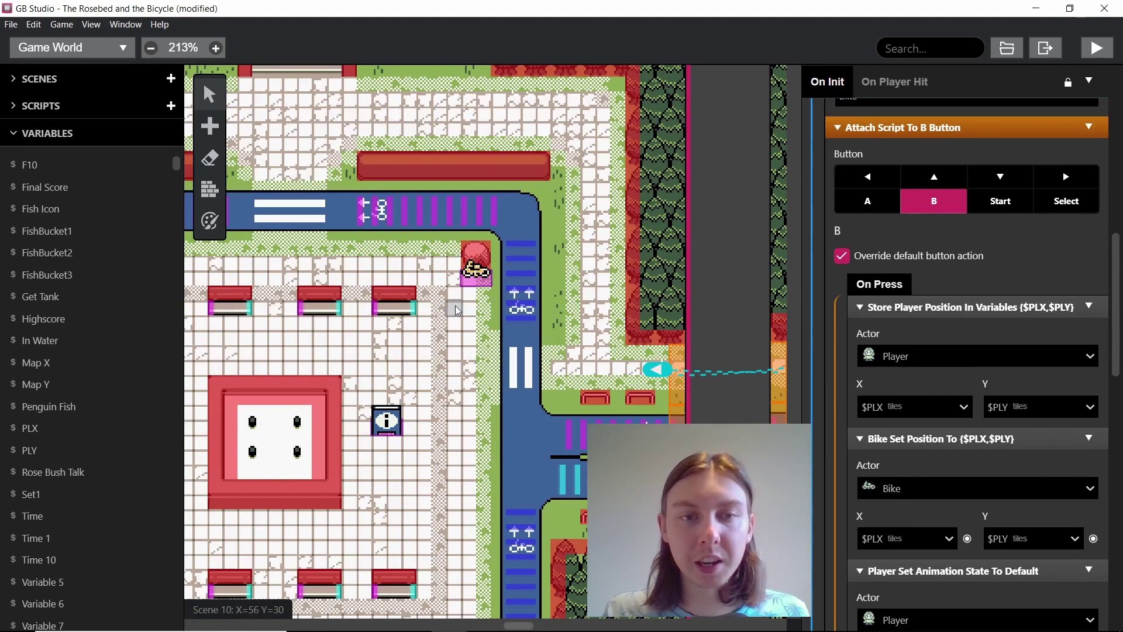
{"action": "scroll", "coordinate": [469, 316], "scroll_direction": "up", "scroll_amount": 2}
{"action": "left_click", "coordinate": [475, 325]}
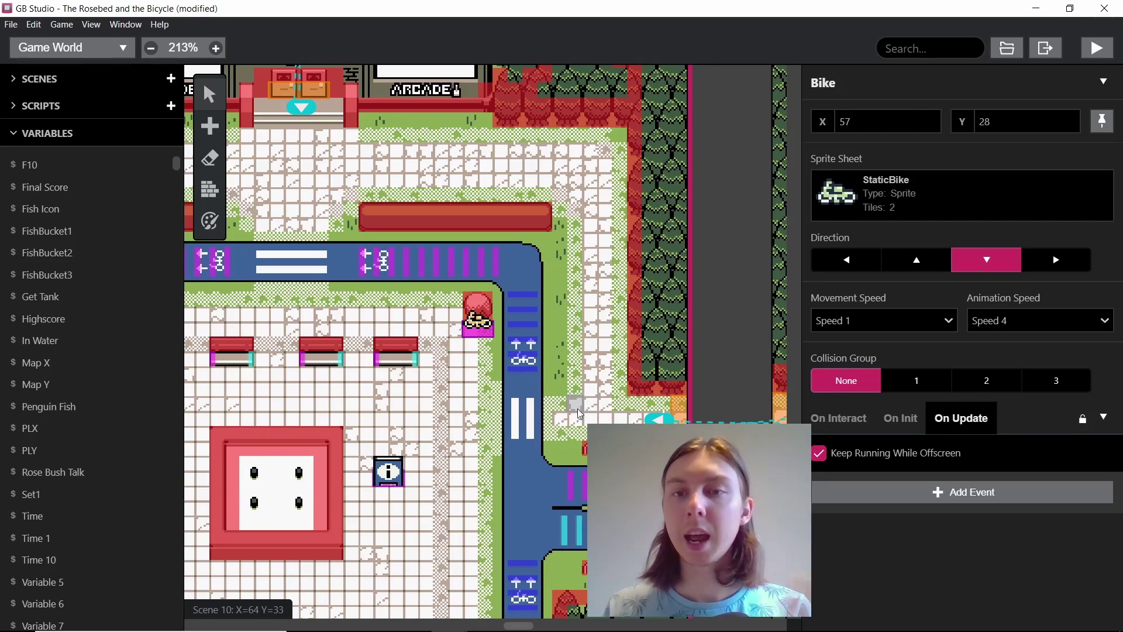
- Pan the world map across to Scene 9 and the Scene 10 arcade
{"action": "scroll", "coordinate": [468, 367], "scroll_direction": "up", "scroll_amount": 4}
{"action": "scroll", "coordinate": [468, 367], "scroll_direction": "left", "scroll_amount": 3}
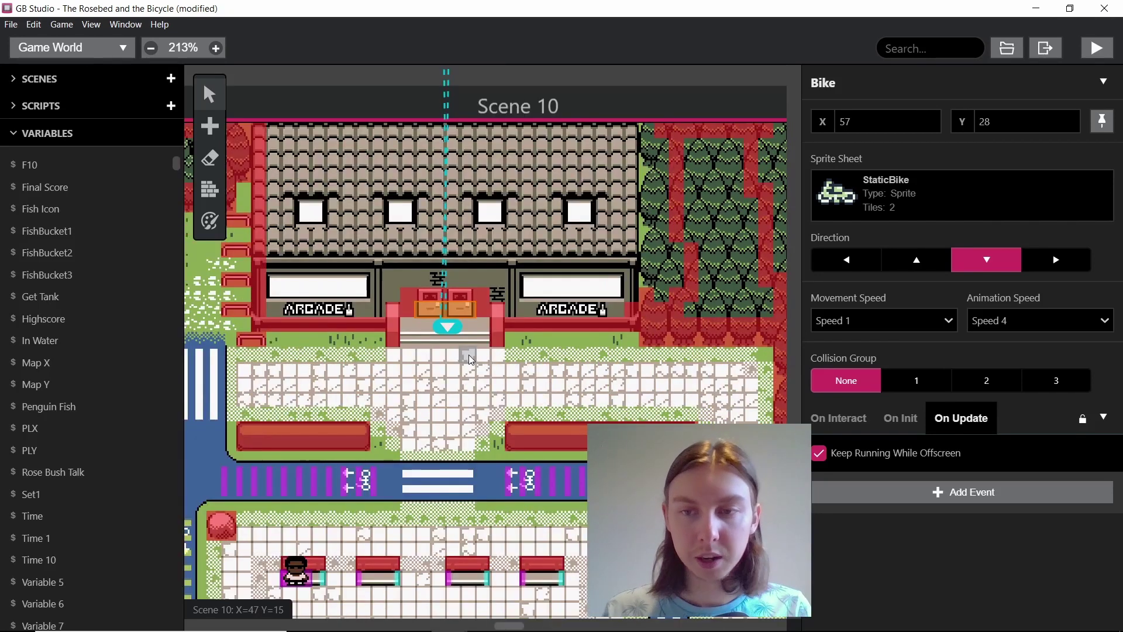
{"action": "scroll", "coordinate": [518, 377], "scroll_direction": "up", "scroll_amount": 2}
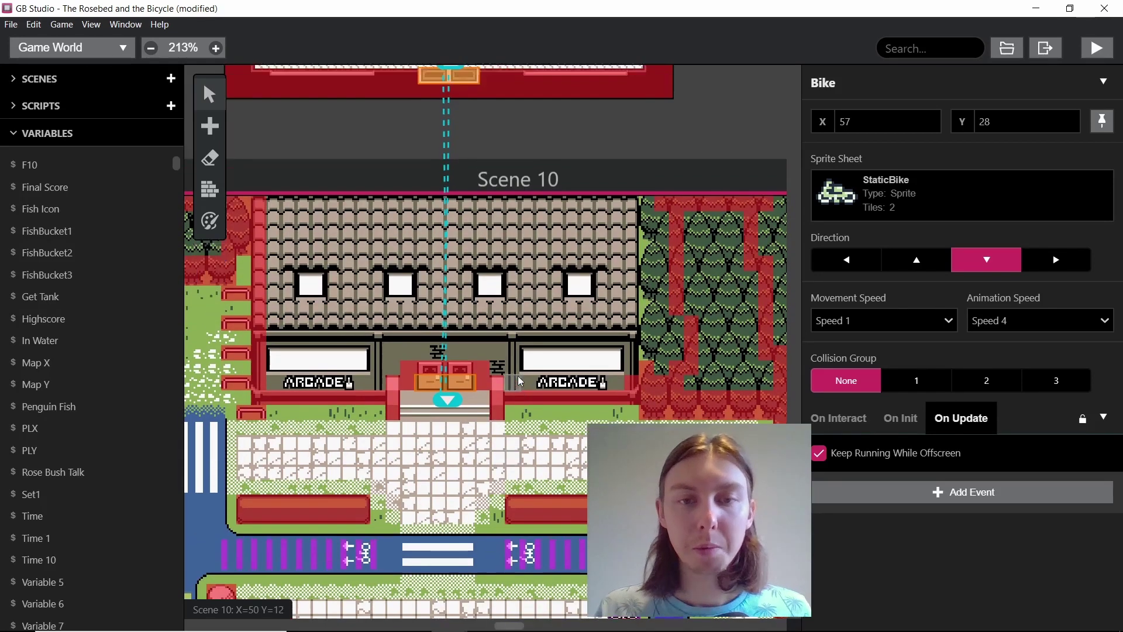
{"action": "scroll", "coordinate": [517, 374], "scroll_direction": "down", "scroll_amount": 5}
{"action": "scroll", "coordinate": [518, 373], "scroll_direction": "right", "scroll_amount": 4}
{"action": "scroll", "coordinate": [521, 373], "scroll_direction": "down", "scroll_amount": 3}
{"action": "scroll", "coordinate": [520, 373], "scroll_direction": "right", "scroll_amount": 3}
{"action": "scroll", "coordinate": [520, 373], "scroll_direction": "up", "scroll_amount": 4}
{"action": "scroll", "coordinate": [520, 369], "scroll_direction": "left", "scroll_amount": 6}
{"action": "scroll", "coordinate": [519, 365], "scroll_direction": "down", "scroll_amount": 2}
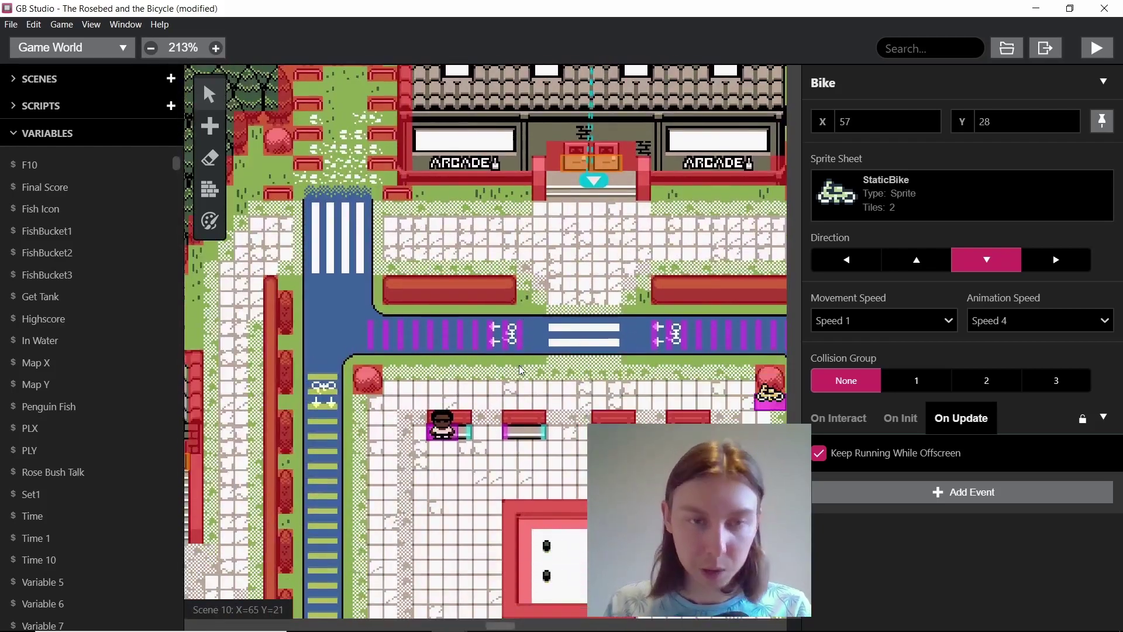
{"action": "scroll", "coordinate": [518, 364], "scroll_direction": "up", "scroll_amount": 2}
{"action": "scroll", "coordinate": [518, 364], "scroll_direction": "down", "scroll_amount": 3}
{"action": "scroll", "coordinate": [518, 364], "scroll_direction": "right", "scroll_amount": 3}
{"action": "scroll", "coordinate": [515, 359], "scroll_direction": "down", "scroll_amount": 2}
{"action": "scroll", "coordinate": [515, 360], "scroll_direction": "right", "scroll_amount": 4}
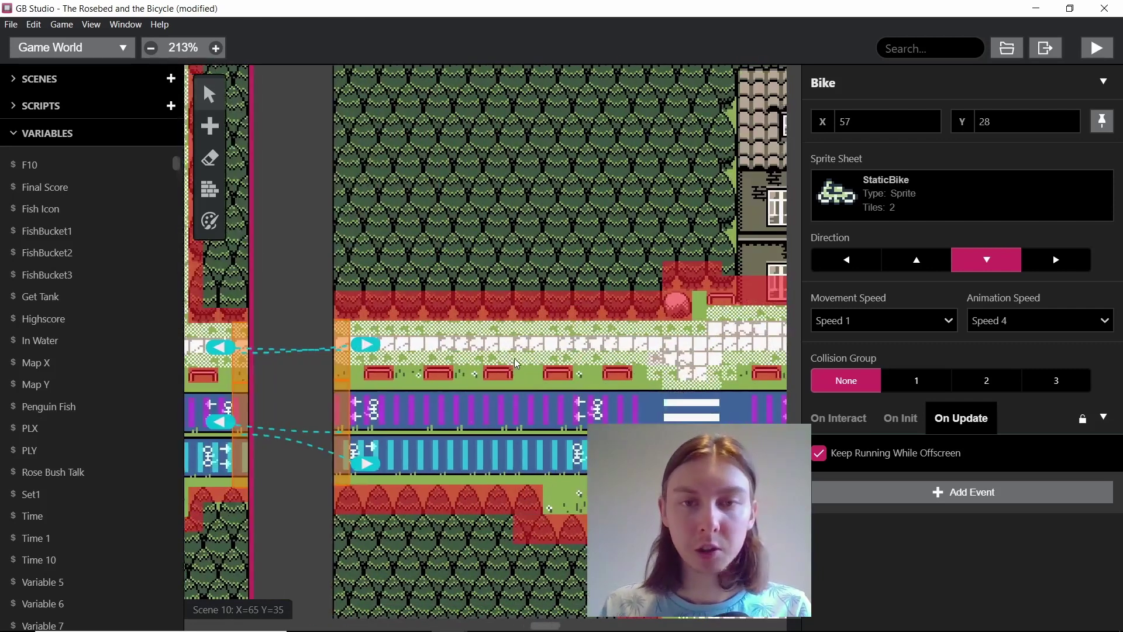
- Select Scene 9 and scroll through its On Init $Bicycle == 0 check and B-button script
{"action": "left_click", "coordinate": [534, 339]}
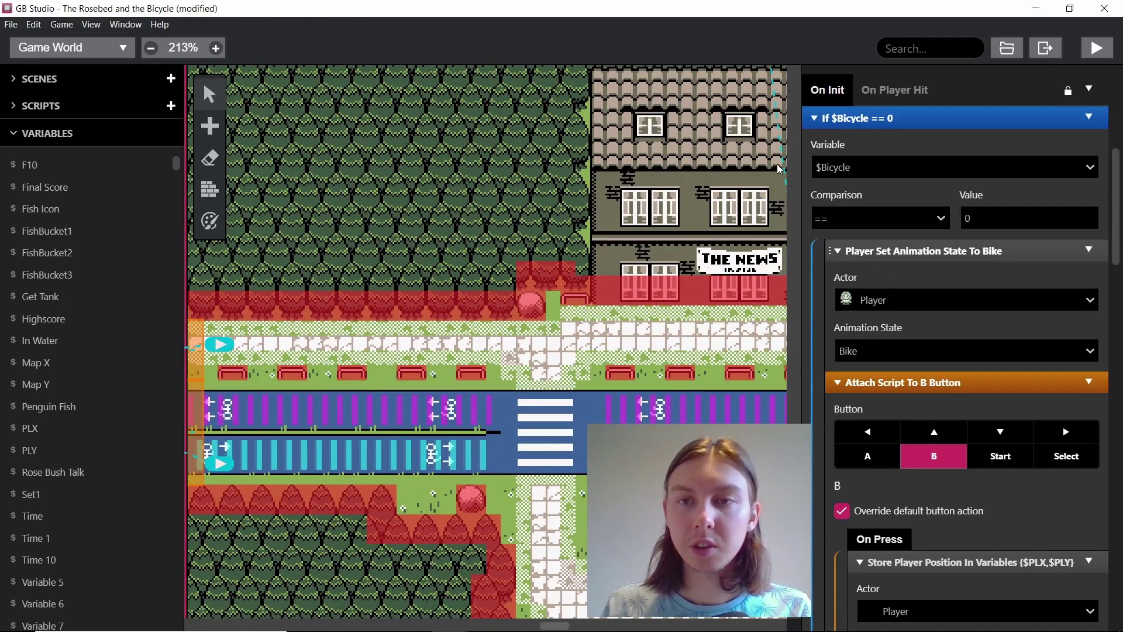
{"action": "scroll", "coordinate": [535, 337], "scroll_direction": "up", "scroll_amount": 1}
{"action": "scroll", "coordinate": [535, 338], "scroll_direction": "up", "scroll_amount": 4}
{"action": "scroll", "coordinate": [1058, 391], "scroll_direction": "down", "scroll_amount": 8}
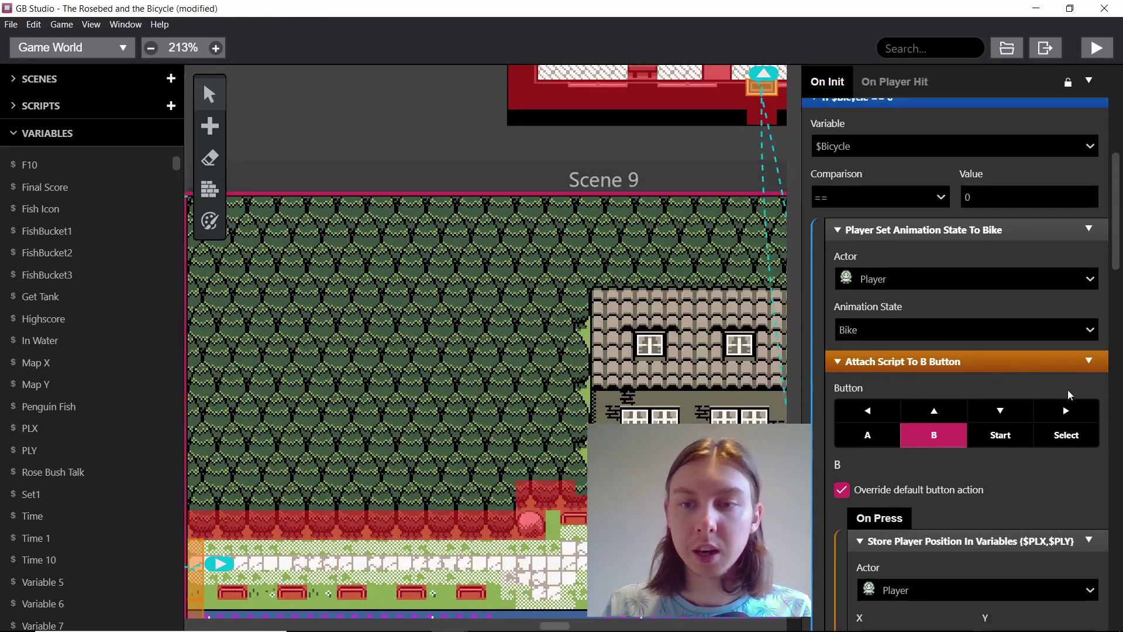
{"action": "scroll", "coordinate": [1001, 393], "scroll_direction": "down", "scroll_amount": 8}
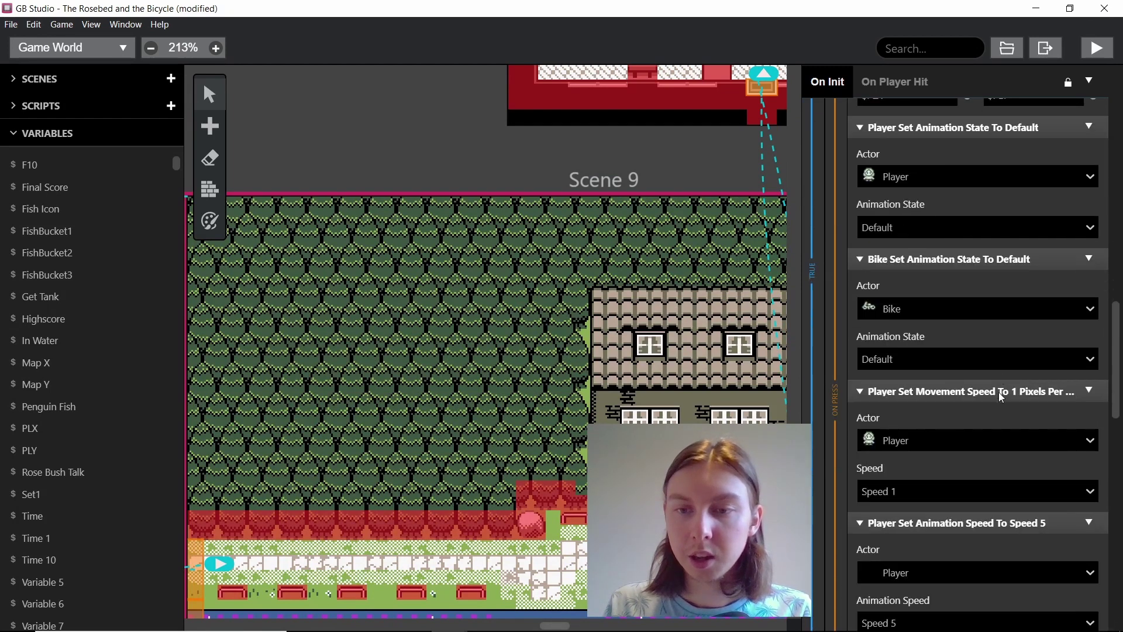
{"action": "scroll", "coordinate": [979, 405], "scroll_direction": "down", "scroll_amount": 3}
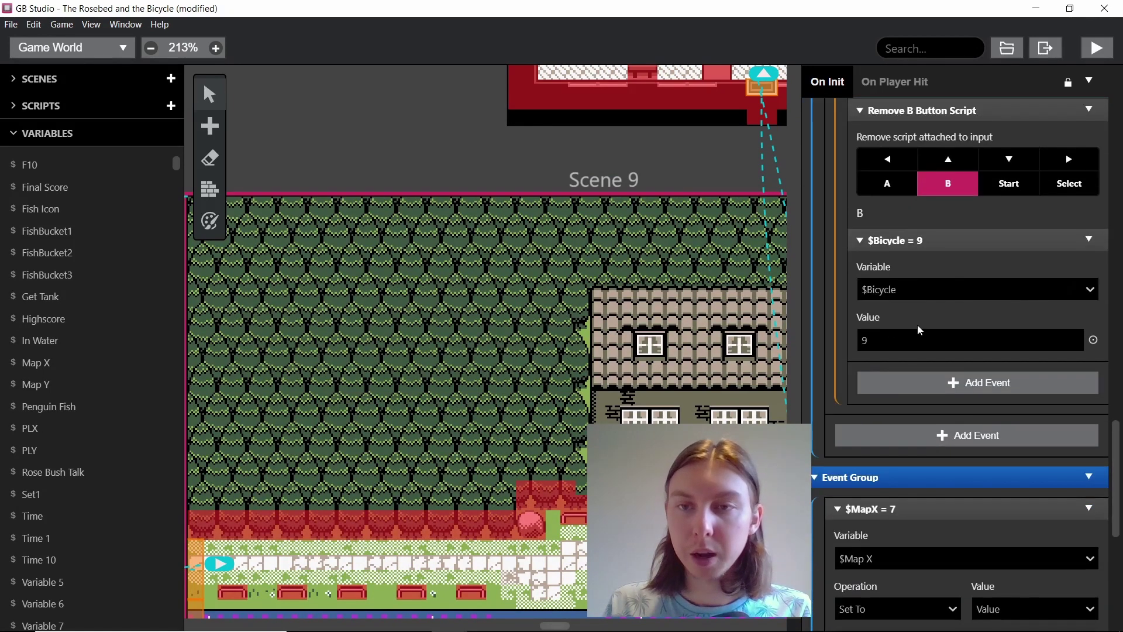
{"action": "scroll", "coordinate": [933, 351], "scroll_direction": "up", "scroll_amount": 10}
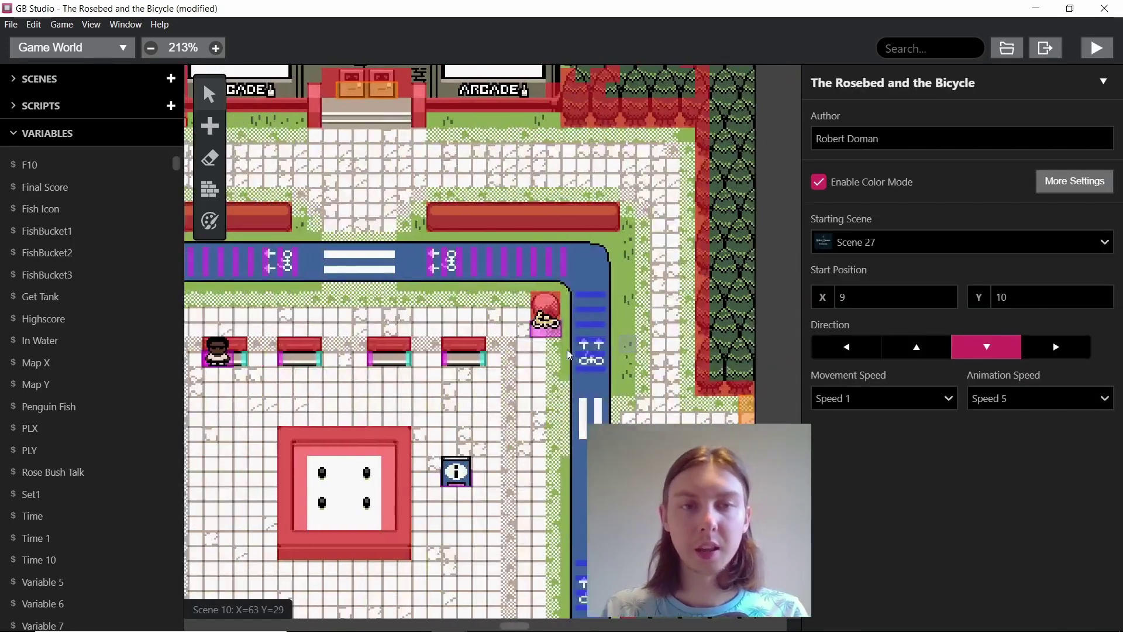
- Select the arcade door's Trigger 2 and preview its bicycle warning text
{"action": "scroll", "coordinate": [568, 354], "scroll_direction": "left", "scroll_amount": 3}
{"action": "scroll", "coordinate": [528, 258], "scroll_direction": "up", "scroll_amount": 3}
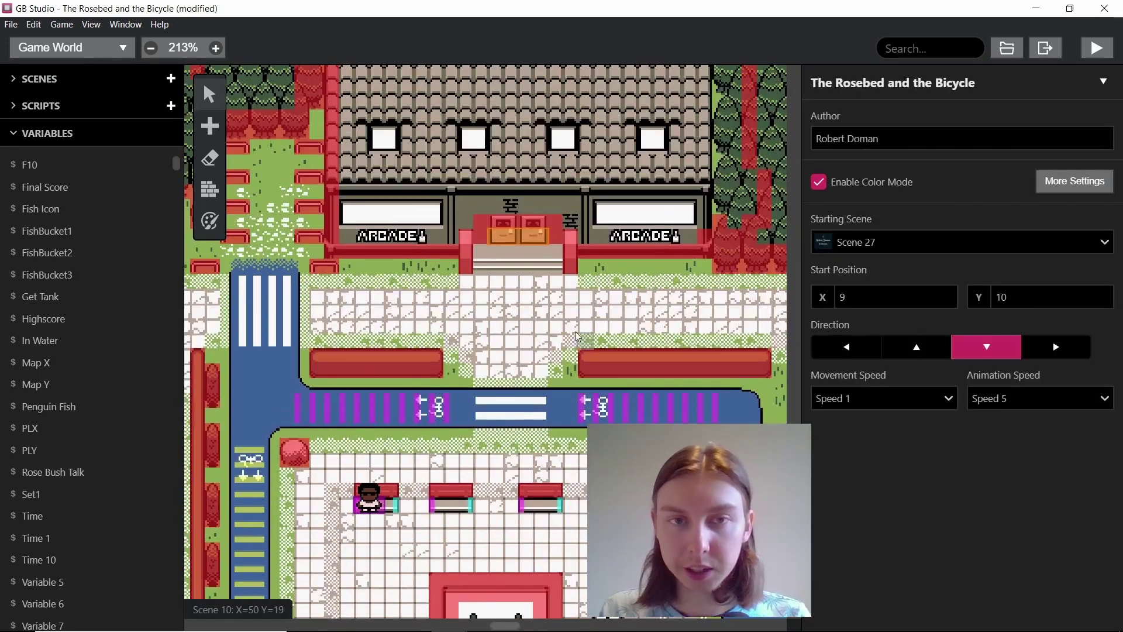
{"action": "scroll", "coordinate": [644, 342], "scroll_direction": "up", "scroll_amount": 2}
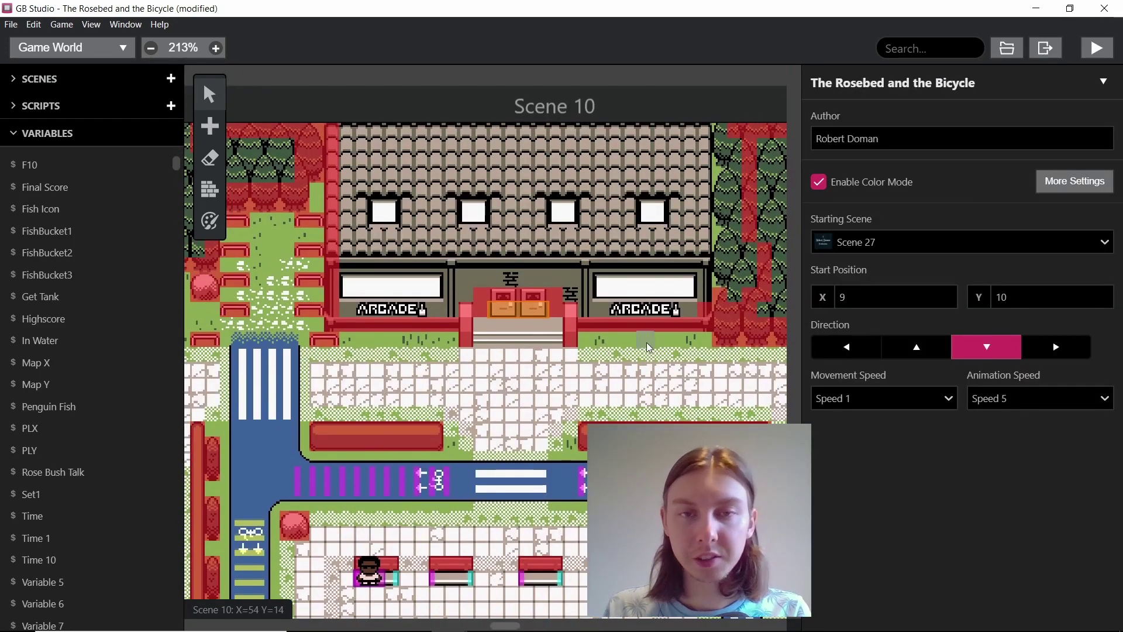
{"action": "left_click", "coordinate": [528, 314]}
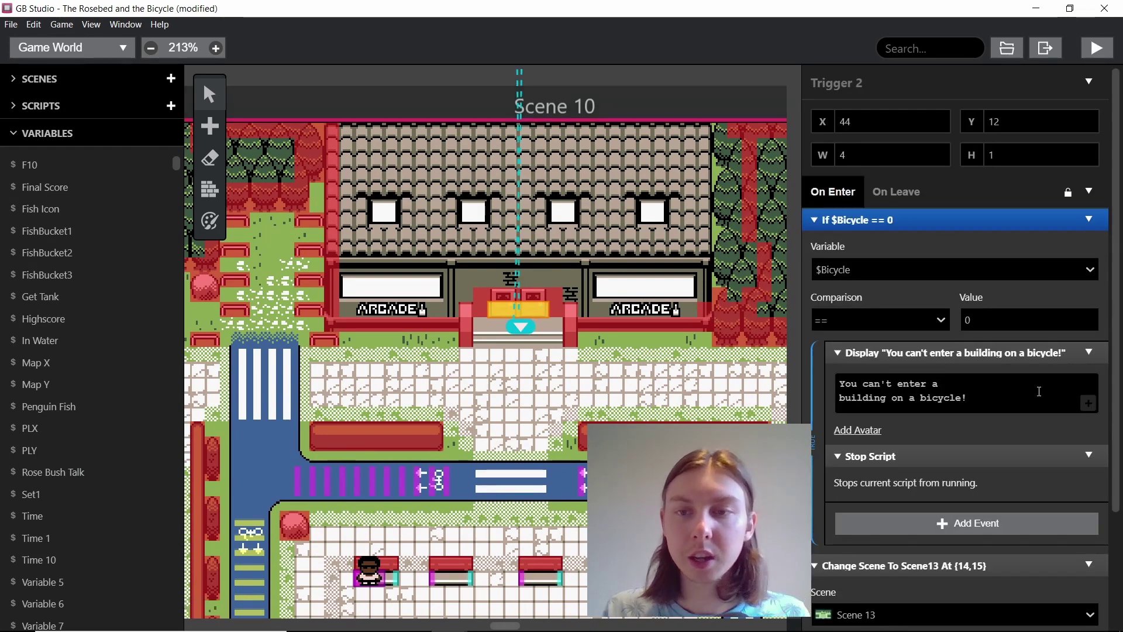
{"action": "left_click", "coordinate": [962, 391]}
{"action": "scroll", "coordinate": [913, 370], "scroll_direction": "down", "scroll_amount": 2}
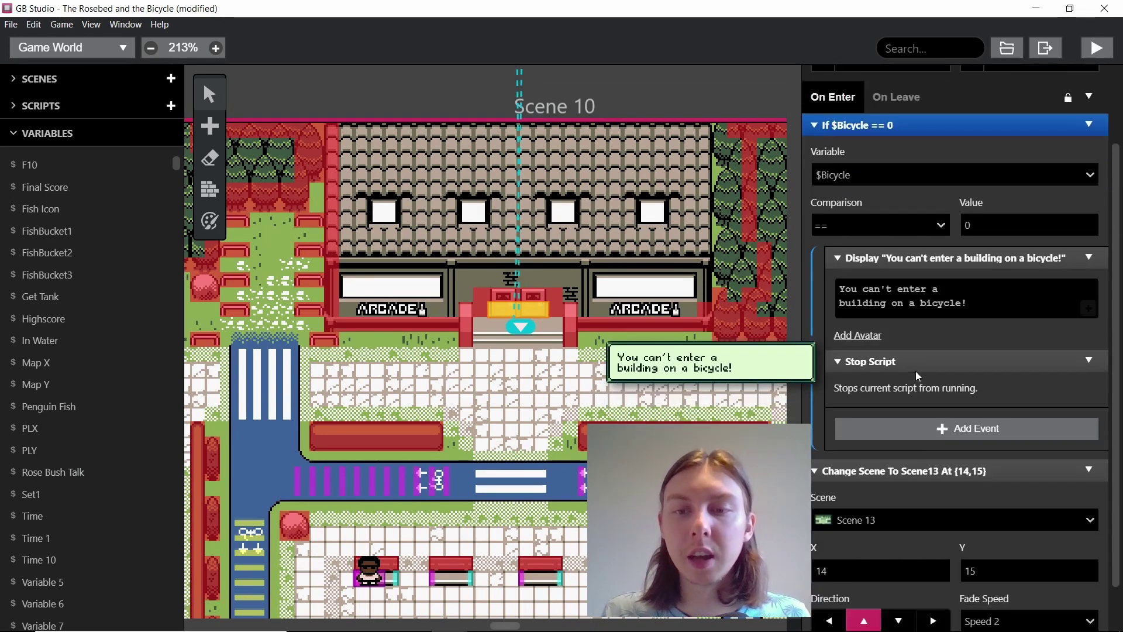
{"action": "scroll", "coordinate": [914, 264], "scroll_direction": "up", "scroll_amount": 2}
{"action": "scroll", "coordinate": [911, 313], "scroll_direction": "down", "scroll_amount": 1}
{"action": "scroll", "coordinate": [911, 312], "scroll_direction": "down", "scroll_amount": 2}
{"action": "scroll", "coordinate": [1006, 479], "scroll_direction": "up", "scroll_amount": 2}
- Inspect the value $Bicycle is compared against and the Change Scene to Scene 13 event
{"action": "double_click", "coordinate": [1015, 248]}
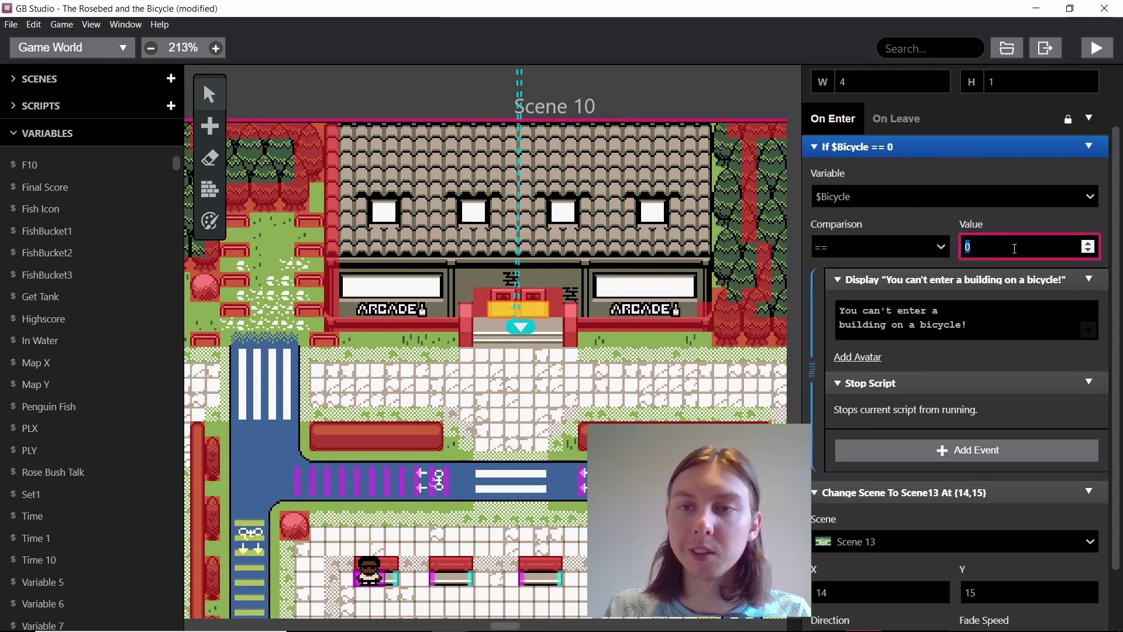
{"action": "mouse_move", "coordinate": [939, 304]}
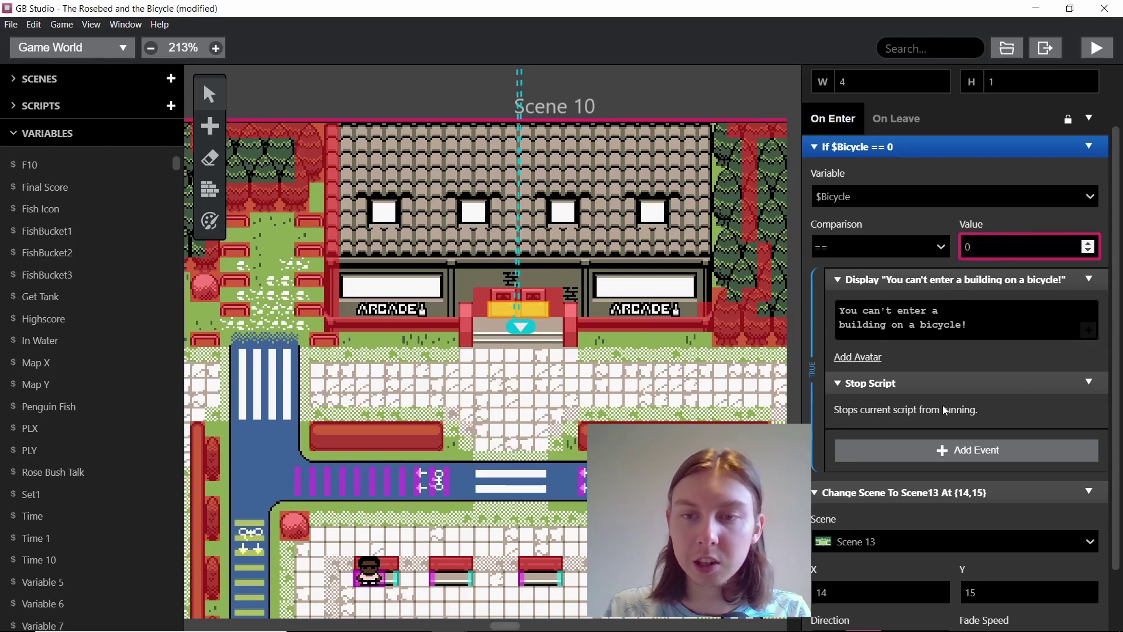
{"action": "scroll", "coordinate": [910, 399], "scroll_direction": "down", "scroll_amount": 2}
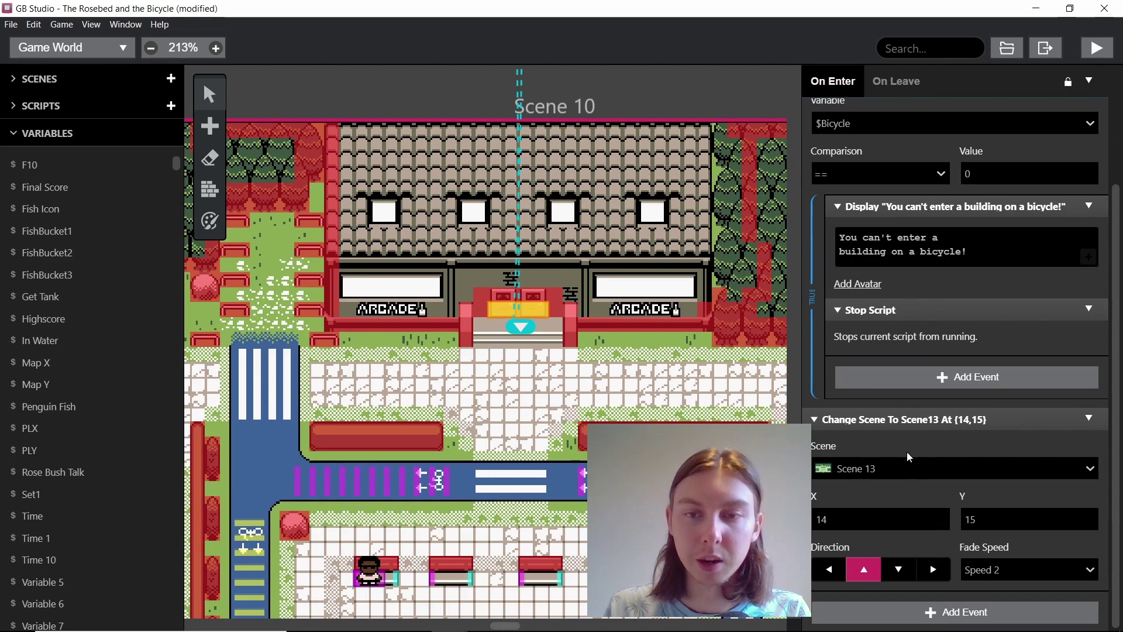
{"action": "scroll", "coordinate": [587, 324], "scroll_direction": "up", "scroll_amount": 6}
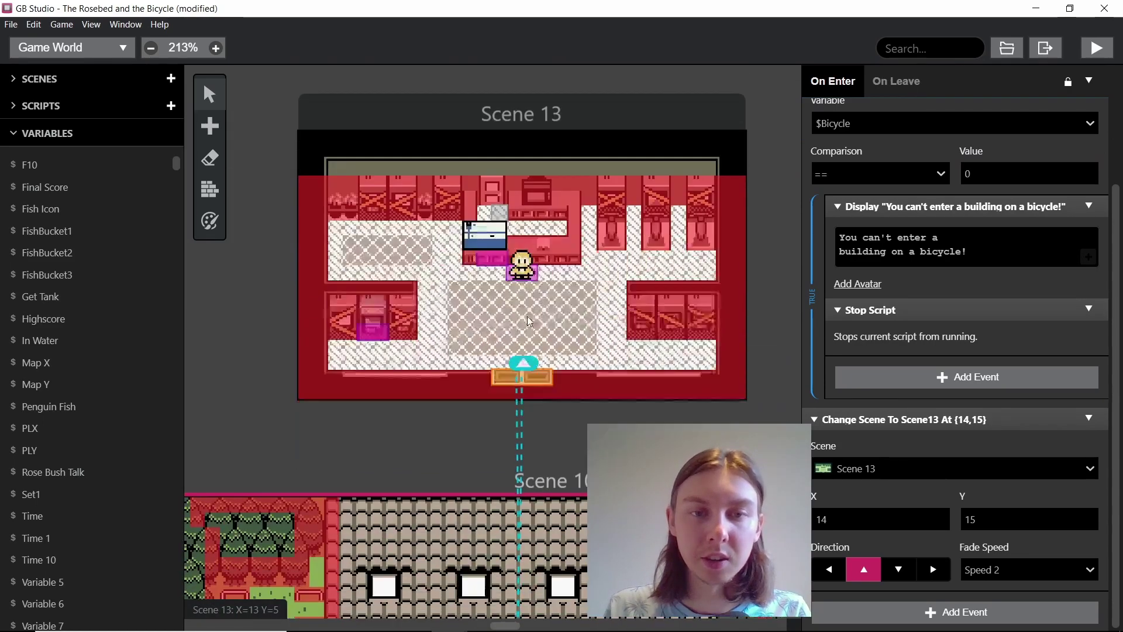
{"action": "scroll", "coordinate": [515, 307], "scroll_direction": "down", "scroll_amount": 10}
{"action": "scroll", "coordinate": [518, 307], "scroll_direction": "up", "scroll_amount": 1}
{"action": "scroll", "coordinate": [833, 218], "scroll_direction": "up", "scroll_amount": 3}
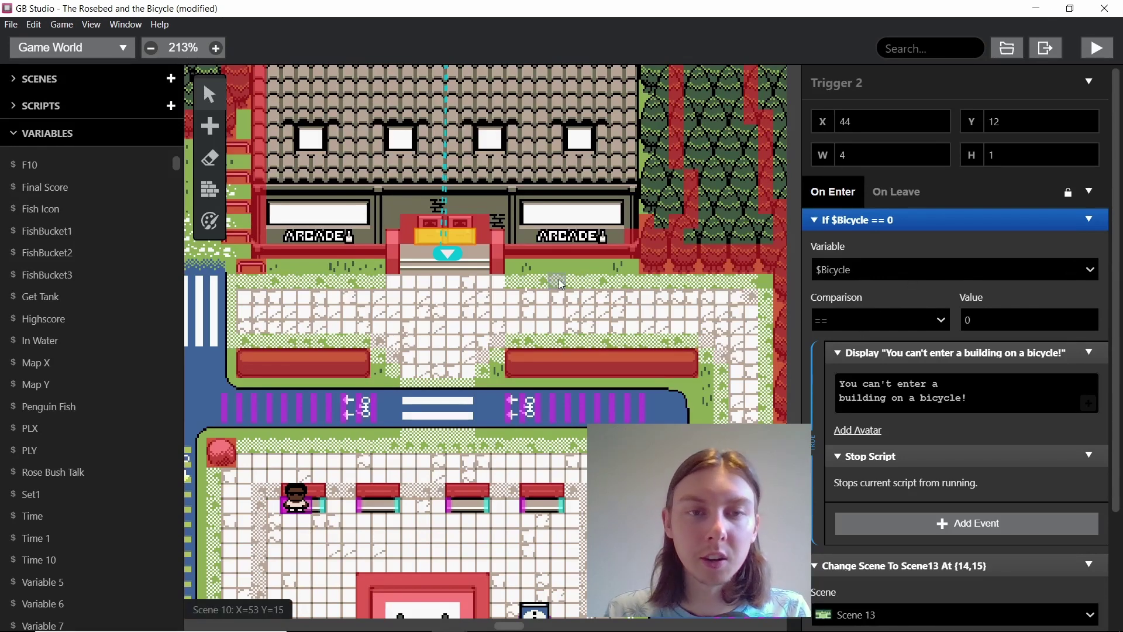
- Bring up Scene 10's own On Init script with its $Bicycle == 0 check
{"action": "scroll", "coordinate": [618, 284], "scroll_direction": "left", "scroll_amount": 1}
{"action": "scroll", "coordinate": [619, 283], "scroll_direction": "down", "scroll_amount": 5}
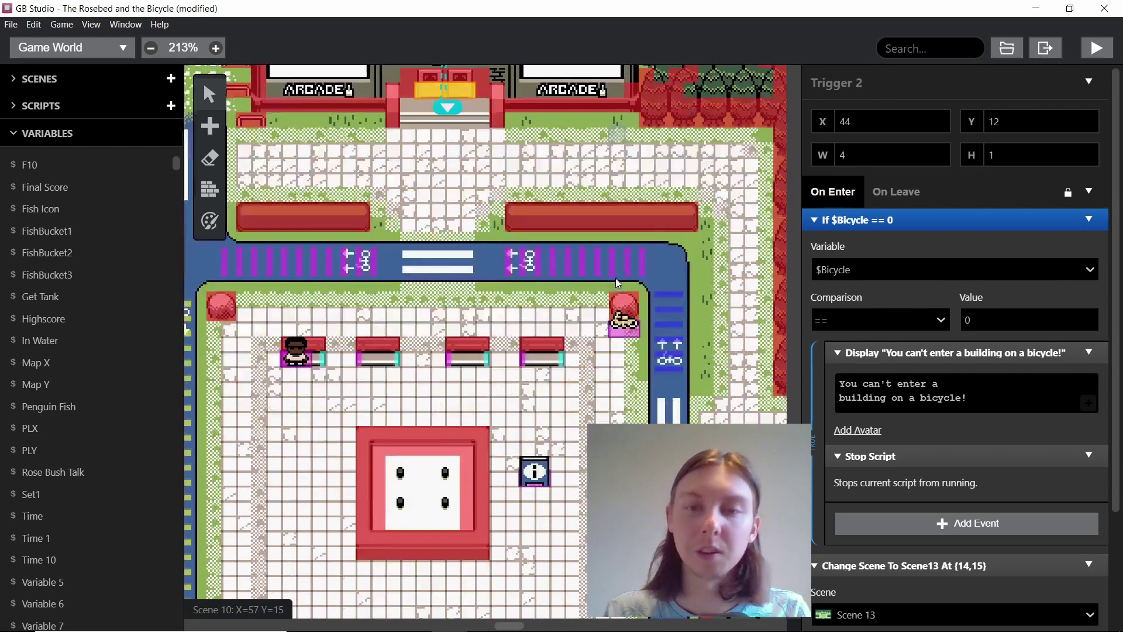
{"action": "scroll", "coordinate": [597, 290], "scroll_direction": "down", "scroll_amount": 3, "text": "ctrl"}
{"action": "left_click", "coordinate": [597, 289]}
- Expand the Attach Script To B Button event to review its steps, then collapse it
{"action": "left_click", "coordinate": [984, 385]}
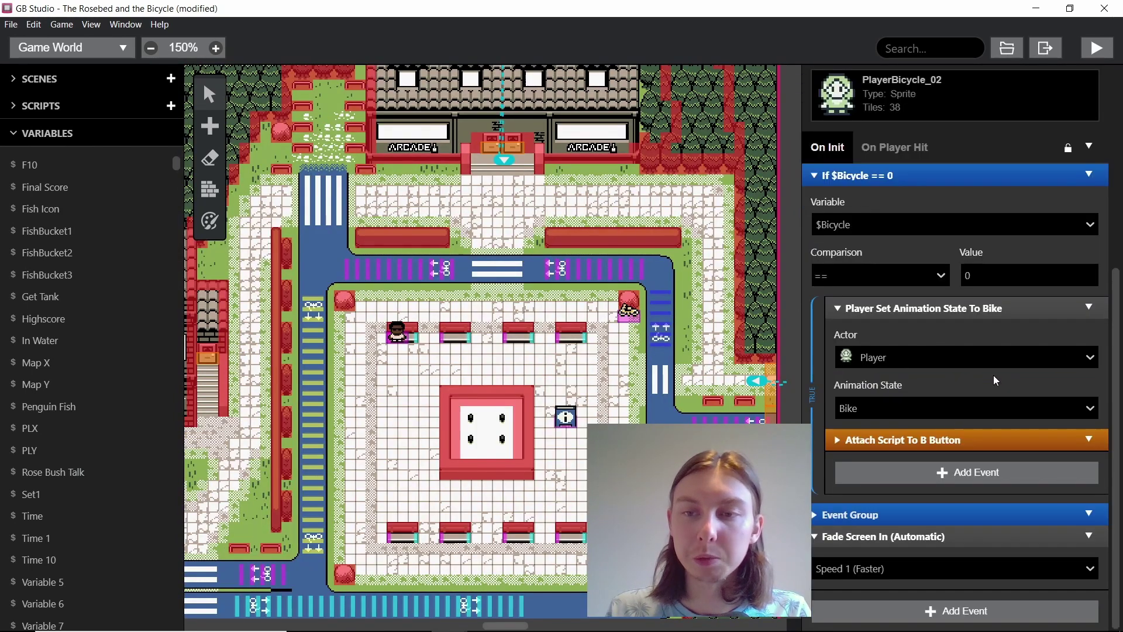
{"action": "left_click", "coordinate": [938, 439]}
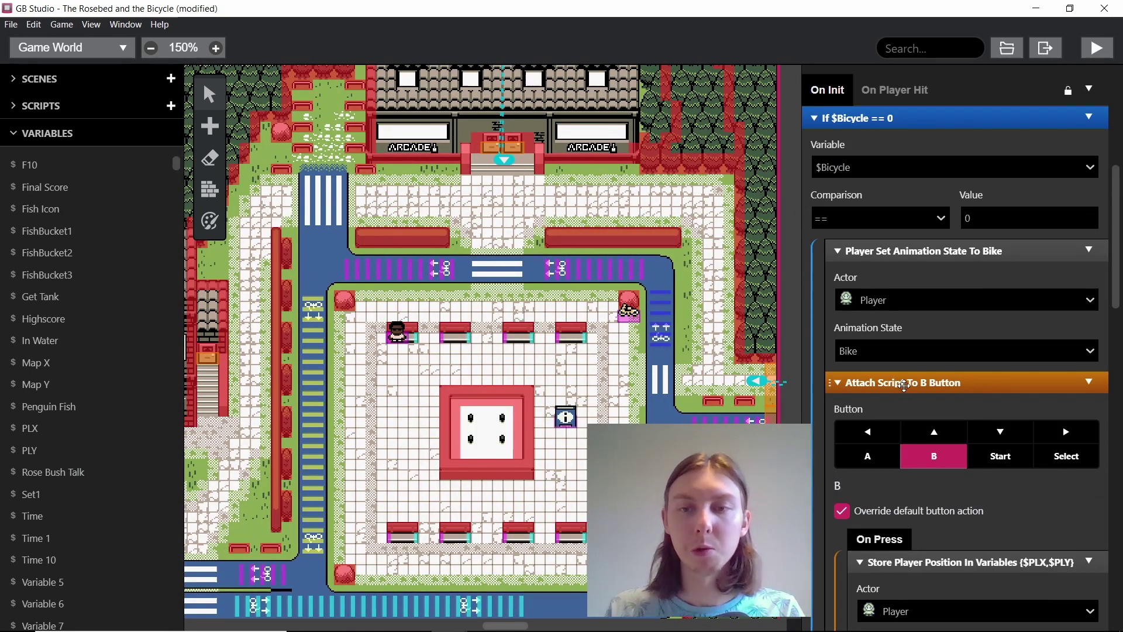
{"action": "left_click", "coordinate": [903, 387]}
{"action": "left_click", "coordinate": [925, 440]}
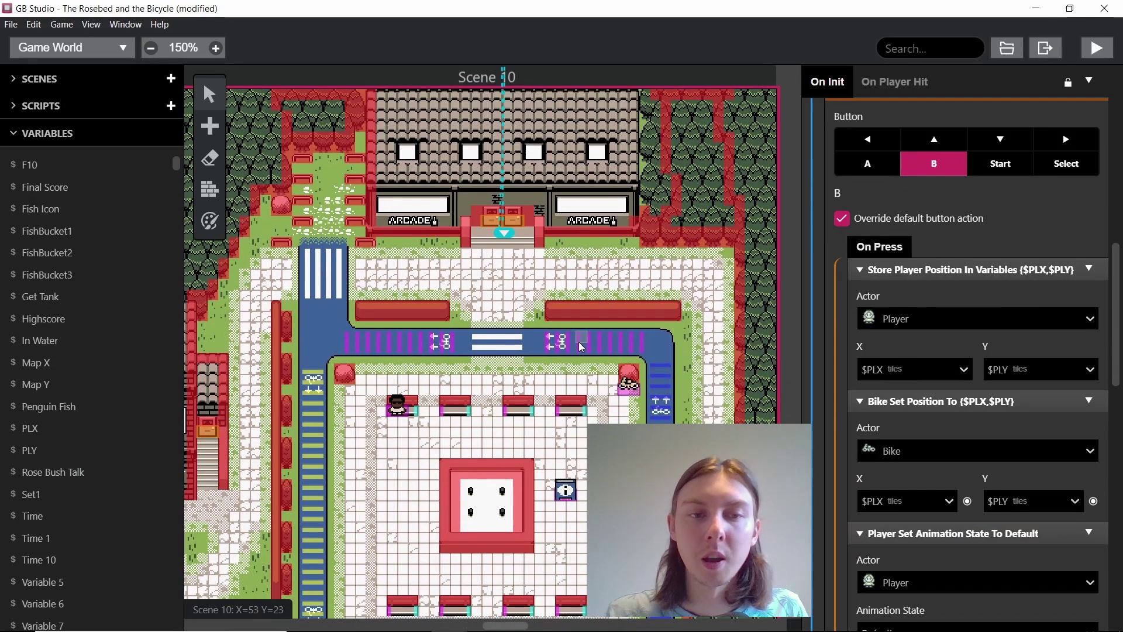
{"action": "scroll", "coordinate": [965, 351], "scroll_direction": "up", "scroll_amount": 5}
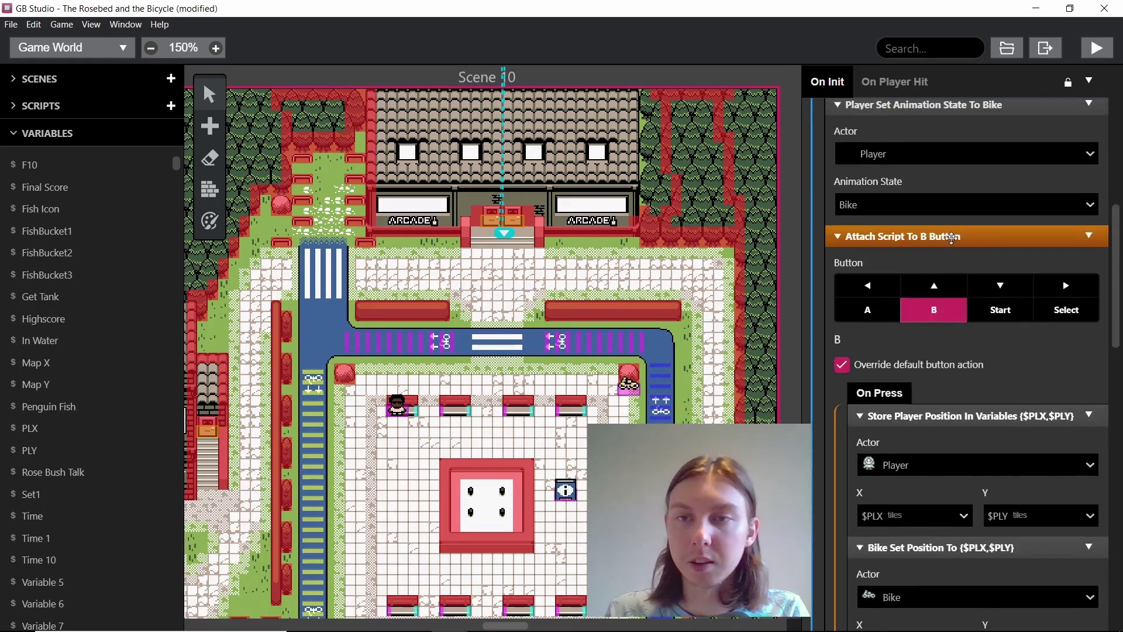
{"action": "left_click", "coordinate": [1029, 239]}
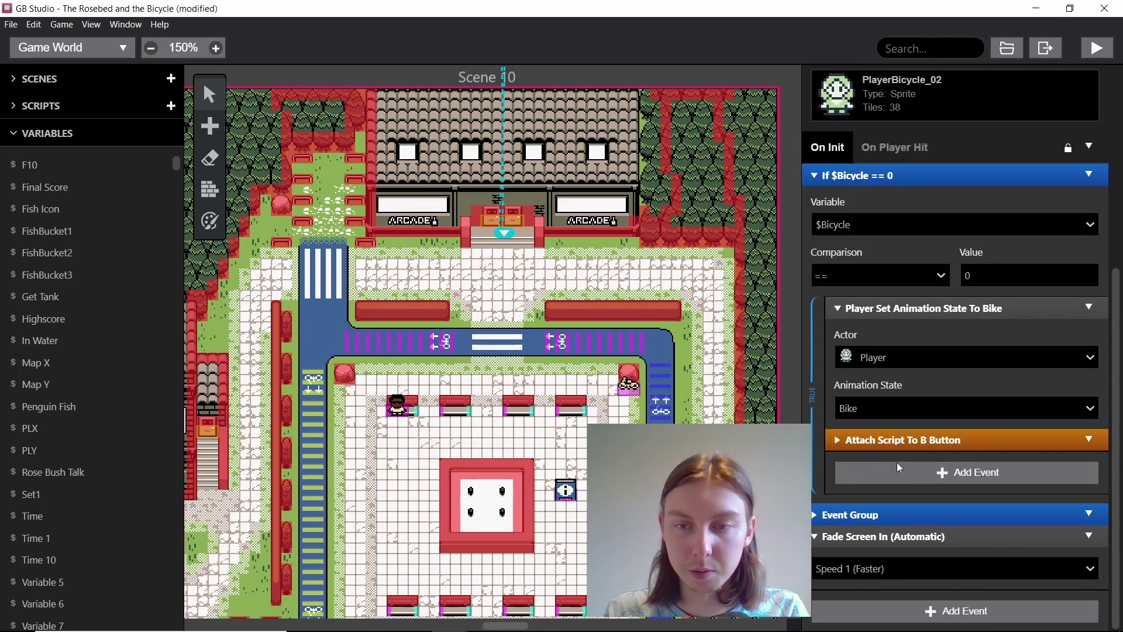
{"action": "scroll", "coordinate": [497, 391], "scroll_direction": "right", "scroll_amount": 10}
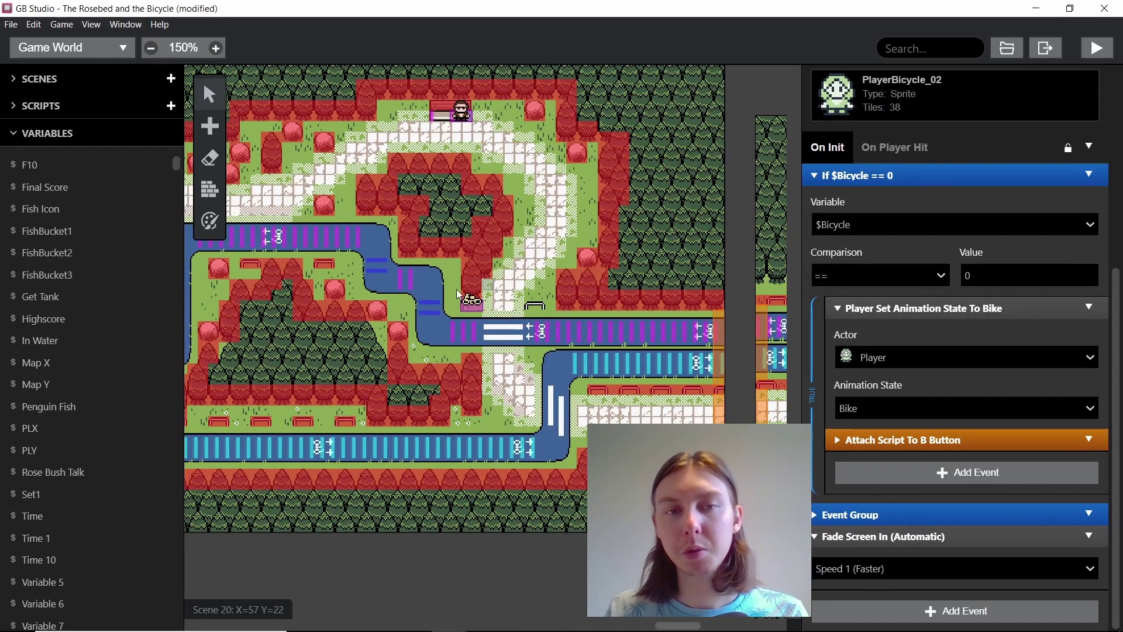
- Check the bikes in Scenes 20 and 2, then show the Scene 10 Bike actor at X 57, Y 28
{"action": "left_click_drag", "start_coordinate": [479, 304], "coordinate": [408, 272]}
{"action": "scroll", "coordinate": [451, 290], "scroll_direction": "right", "scroll_amount": 10}
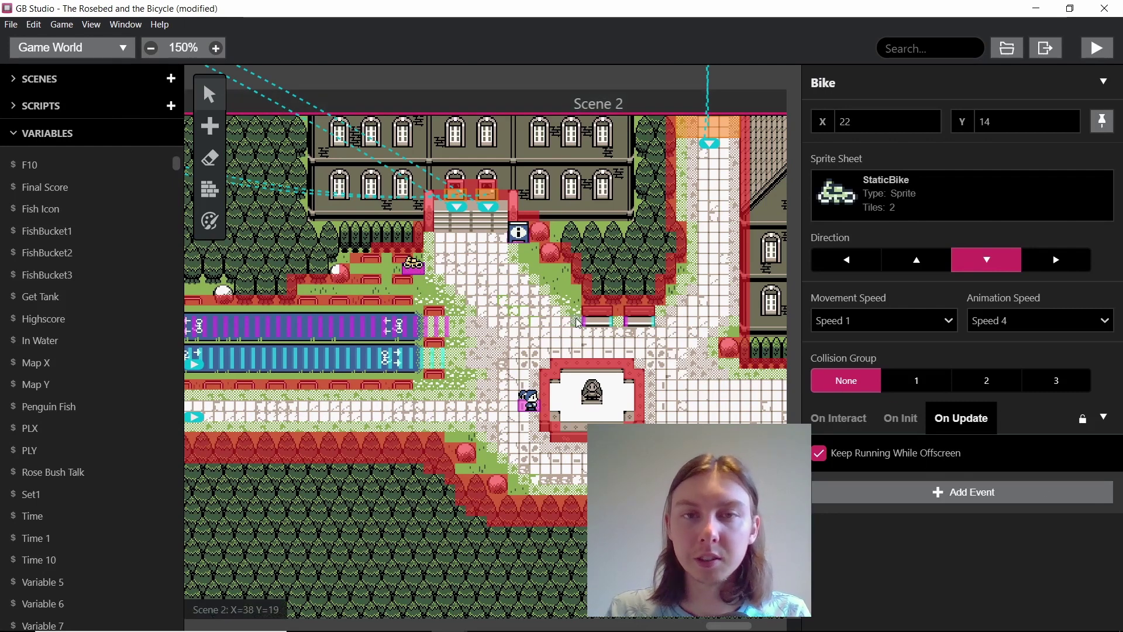
{"action": "scroll", "coordinate": [544, 218], "scroll_direction": "up", "scroll_amount": 2}
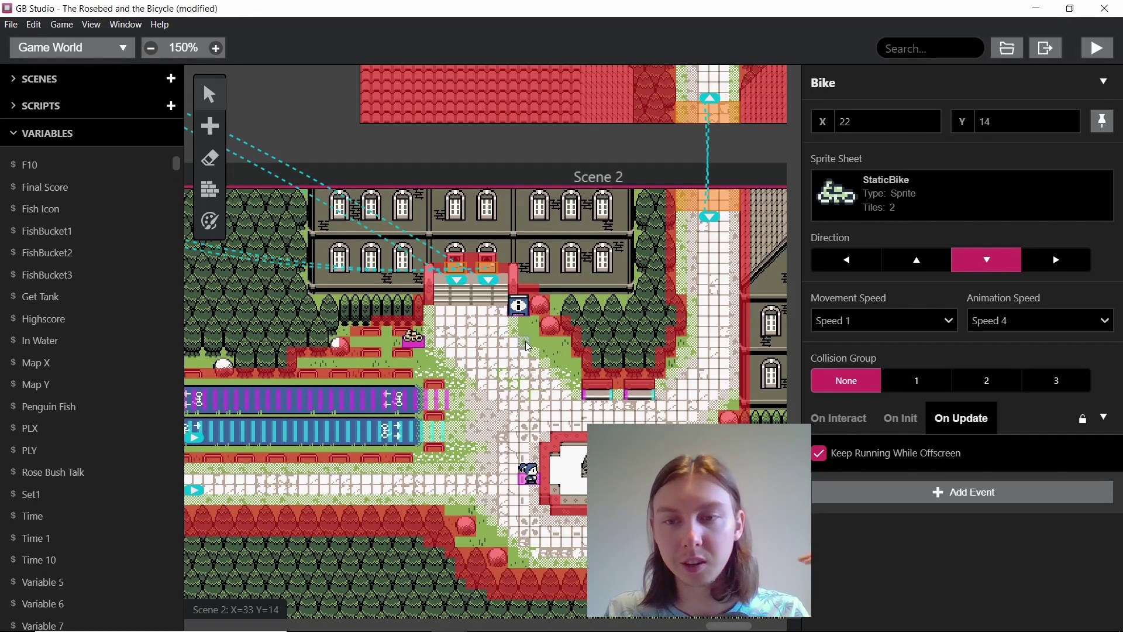
{"action": "scroll", "coordinate": [526, 349], "scroll_direction": "down", "scroll_amount": 10}
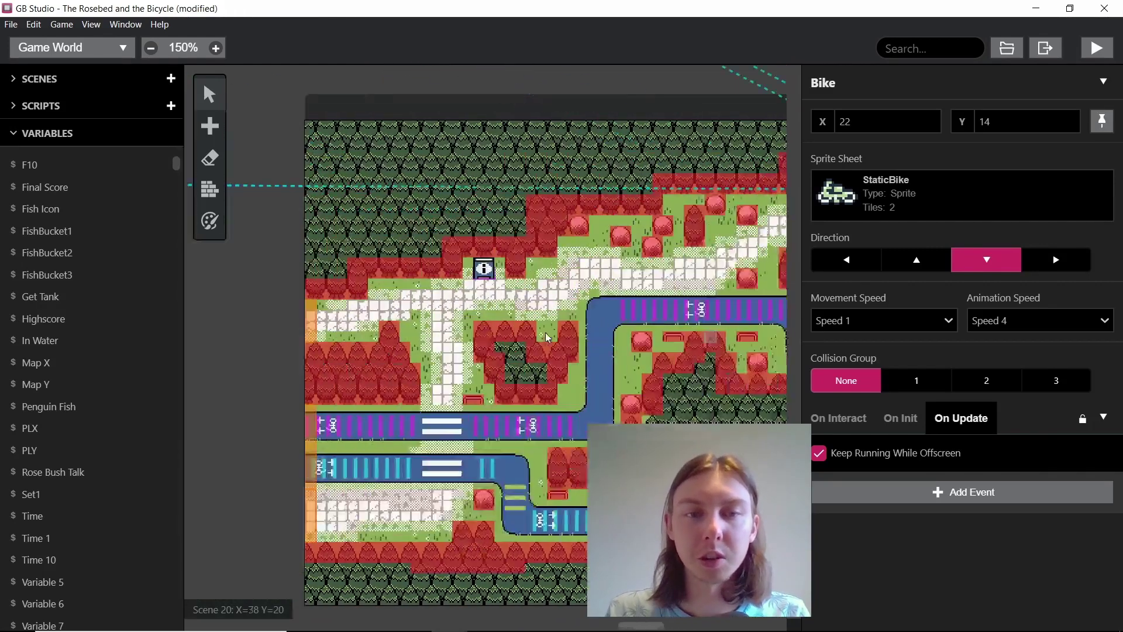
{"action": "scroll", "coordinate": [529, 337], "scroll_direction": "left", "scroll_amount": 10}
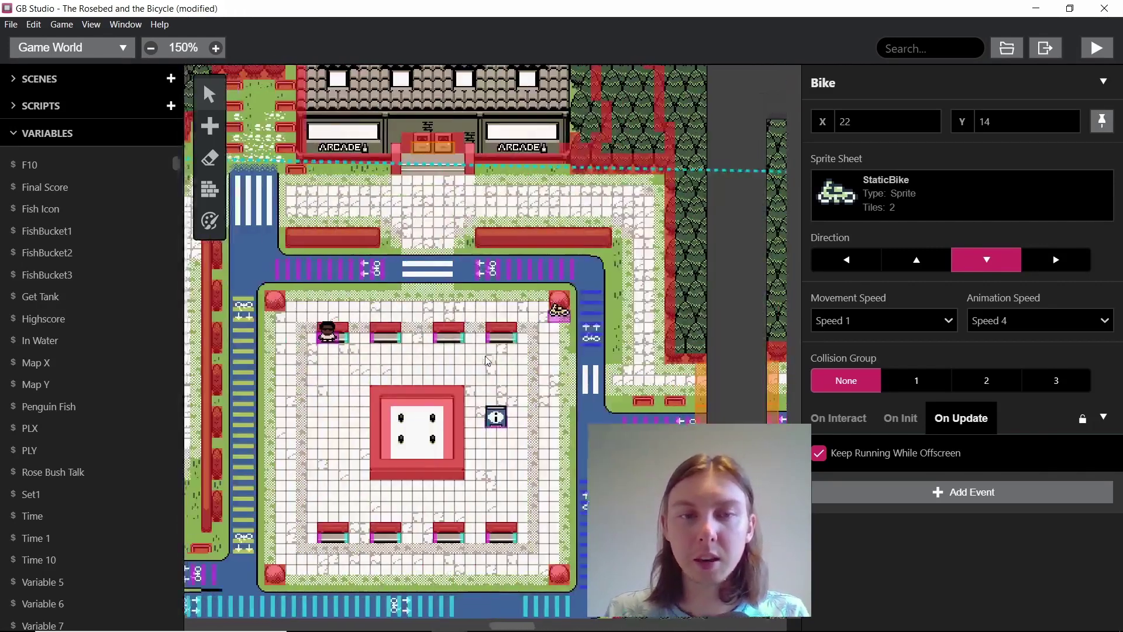
{"action": "scroll", "coordinate": [493, 357], "scroll_direction": "right", "scroll_amount": 5}
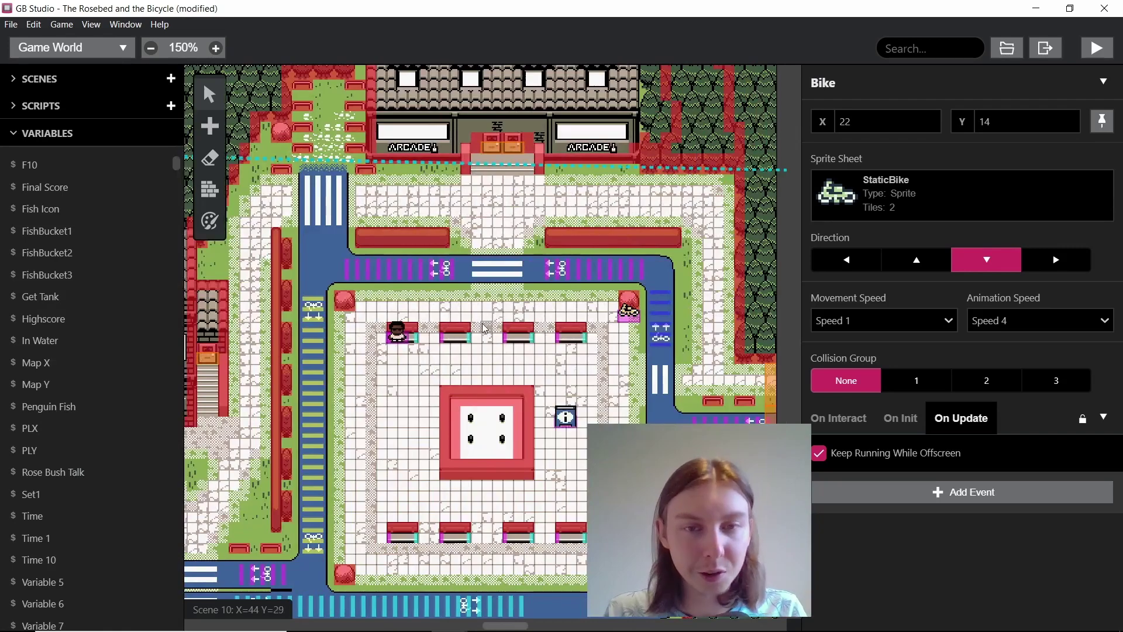
{"action": "scroll", "coordinate": [484, 328], "scroll_direction": "up", "scroll_amount": 10}
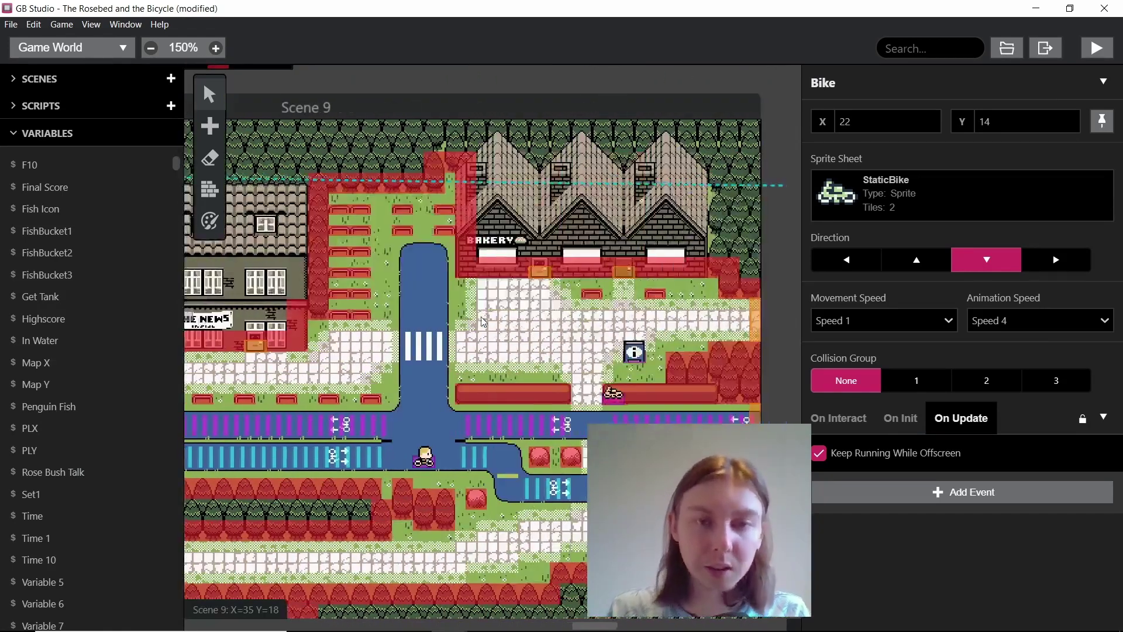
{"action": "scroll", "coordinate": [483, 321], "scroll_direction": "down", "scroll_amount": 10}
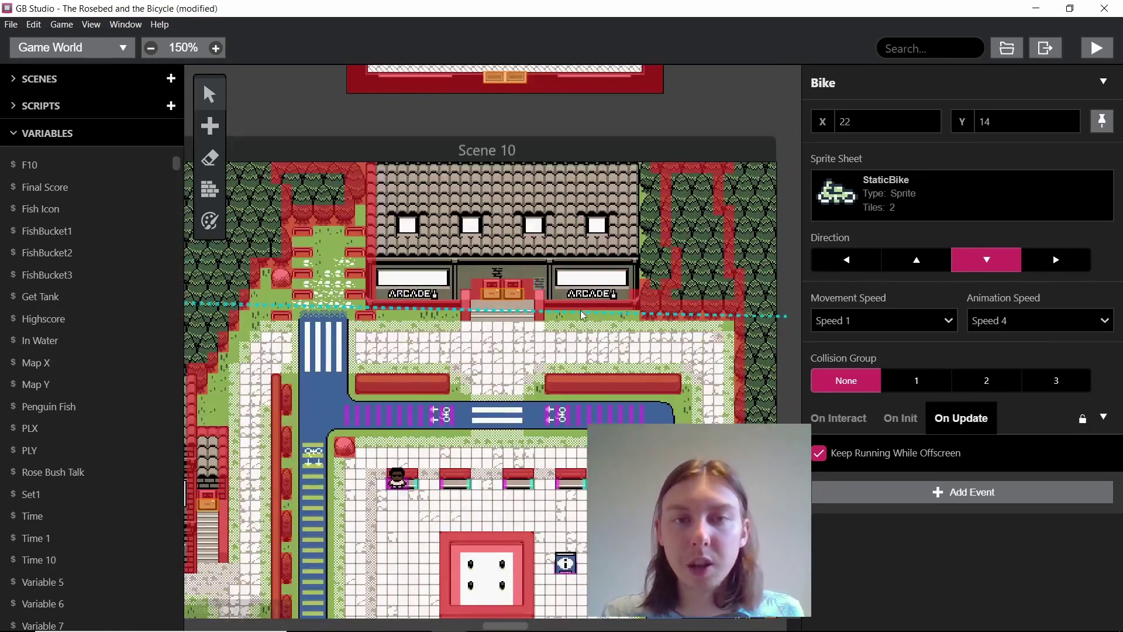
{"action": "scroll", "coordinate": [593, 315], "scroll_direction": "down", "scroll_amount": 1}
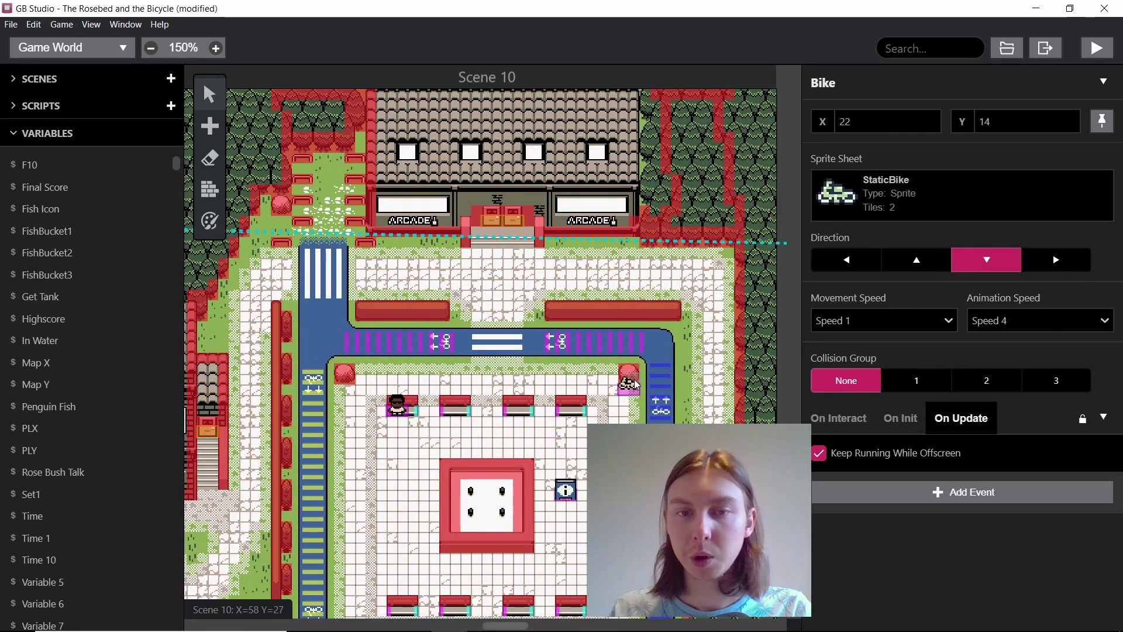
{"action": "left_click_drag", "start_coordinate": [624, 392], "coordinate": [624, 392]}
{"action": "scroll", "coordinate": [591, 376], "scroll_direction": "right", "scroll_amount": 2}
{"action": "scroll", "coordinate": [607, 380], "scroll_direction": "right", "scroll_amount": 4}
{"action": "scroll", "coordinate": [607, 381], "scroll_direction": "down", "scroll_amount": 2}
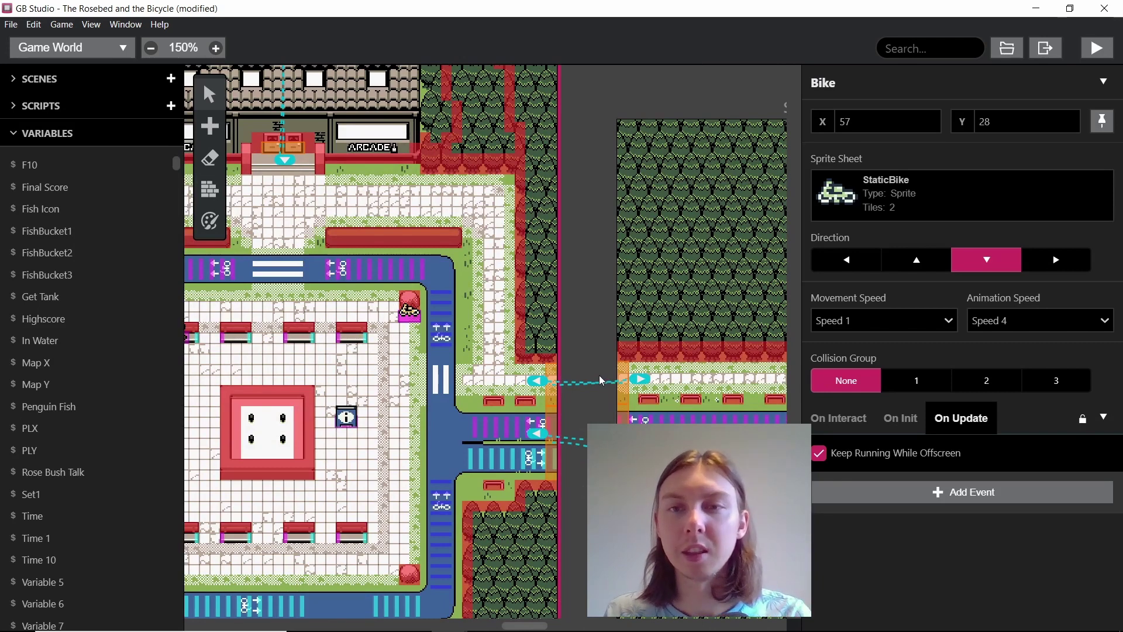
{"action": "scroll", "coordinate": [609, 360], "scroll_direction": "left", "scroll_amount": 1}
{"action": "scroll", "coordinate": [626, 299], "scroll_direction": "left", "scroll_amount": 5}
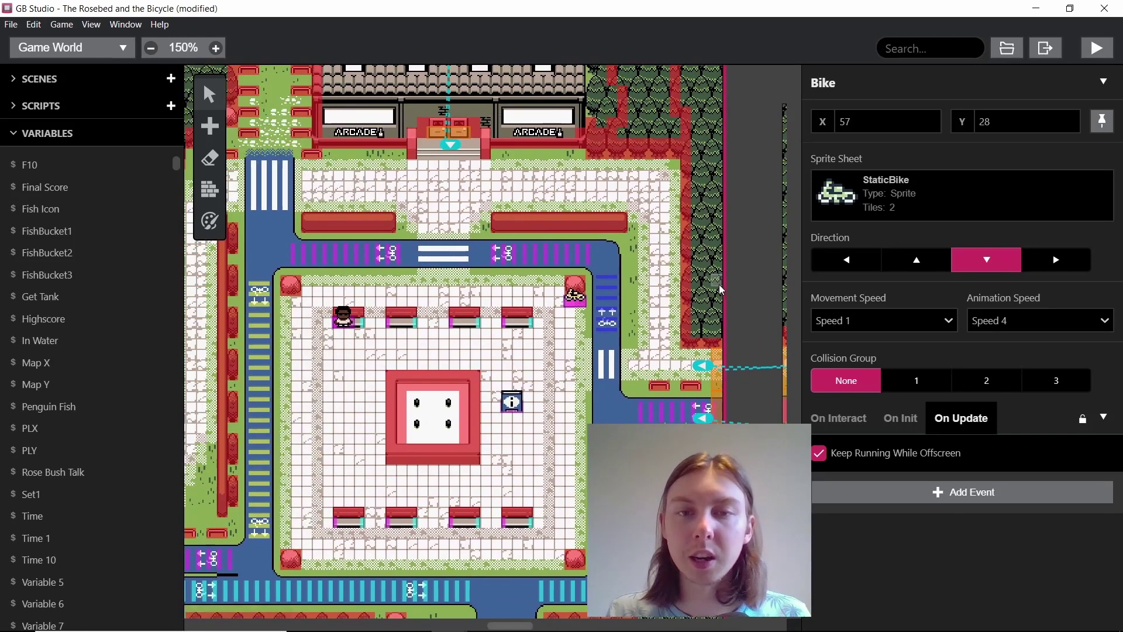